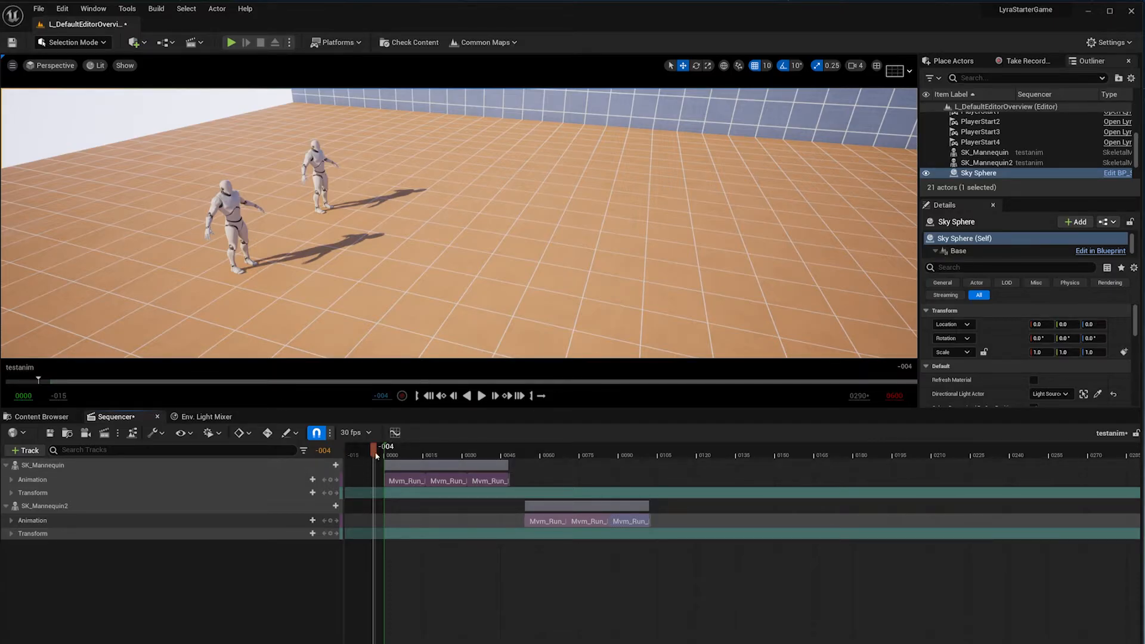
Scrub the sequence from before frame 0 to frame 13 to examine how SK_Mannequin's first run clip moves it
{"action": "left_click_drag", "start_coordinate": [376, 456], "coordinate": [392, 458]}
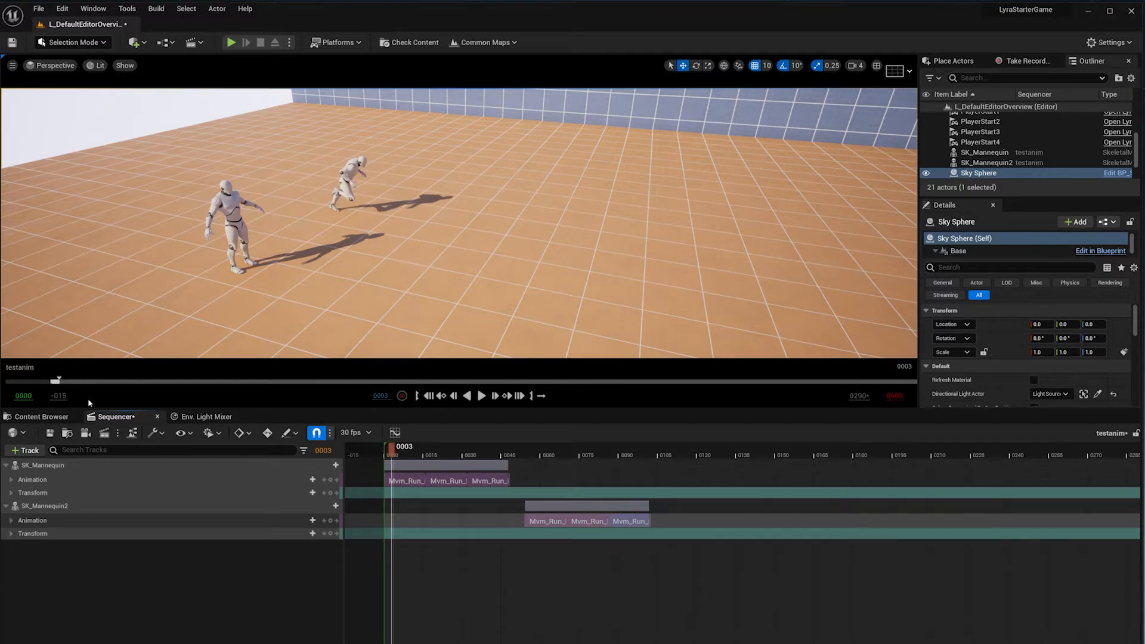
{"action": "left_click", "coordinate": [41, 416]}
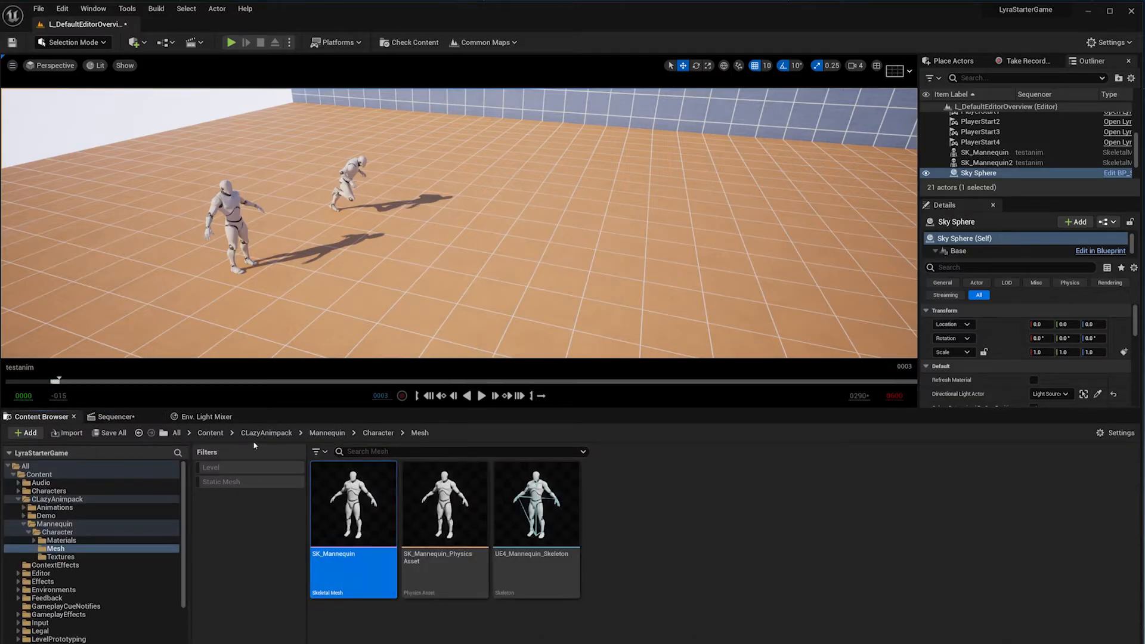
{"action": "left_click", "coordinate": [113, 416]}
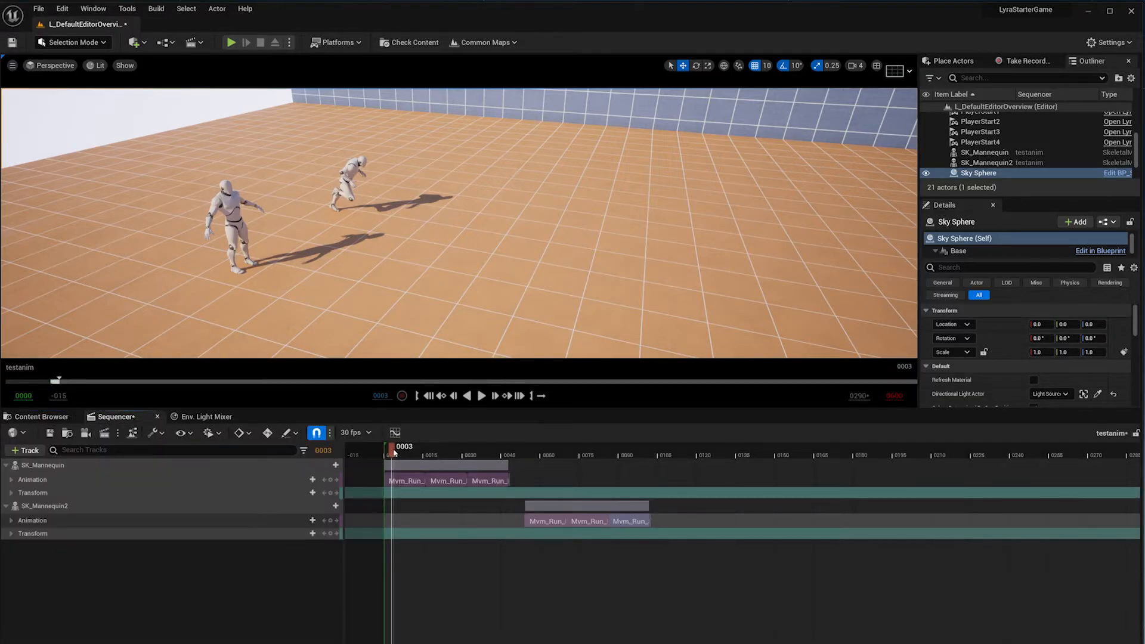
{"action": "left_click_drag", "start_coordinate": [392, 453], "coordinate": [380, 450]}
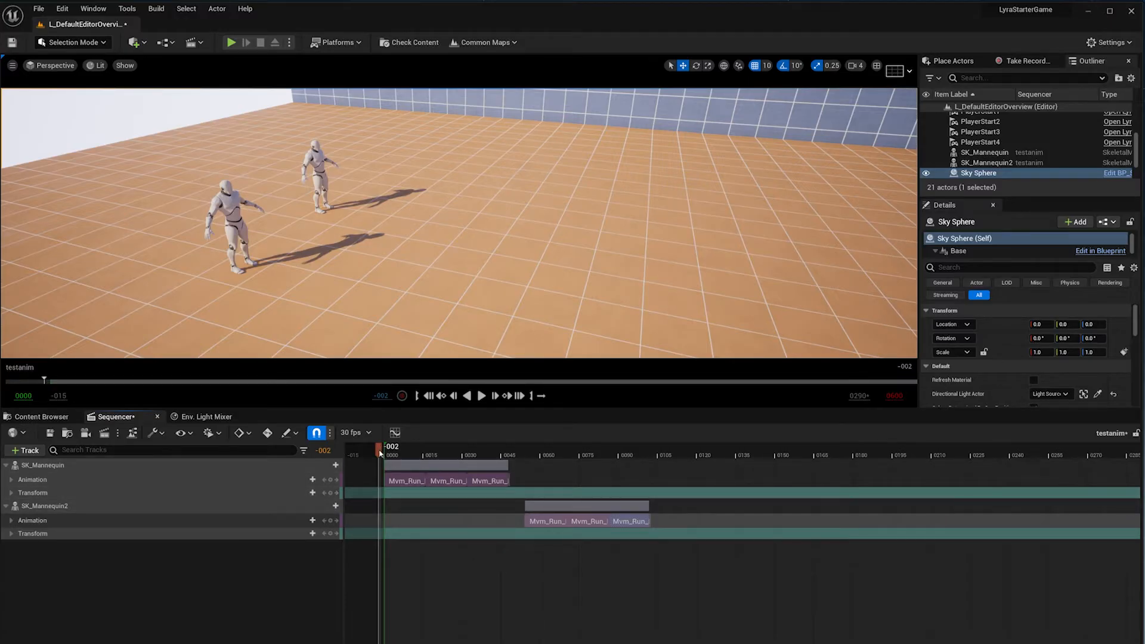
{"action": "mouse_move", "coordinate": [379, 453]}
{"action": "left_mouse_down"}
{"action": "mouse_move", "coordinate": [445, 460]}
{"action": "mouse_move", "coordinate": [379, 455]}
{"action": "left_mouse_up"}
{"action": "left_click_drag", "start_coordinate": [385, 452], "coordinate": [388, 453]}
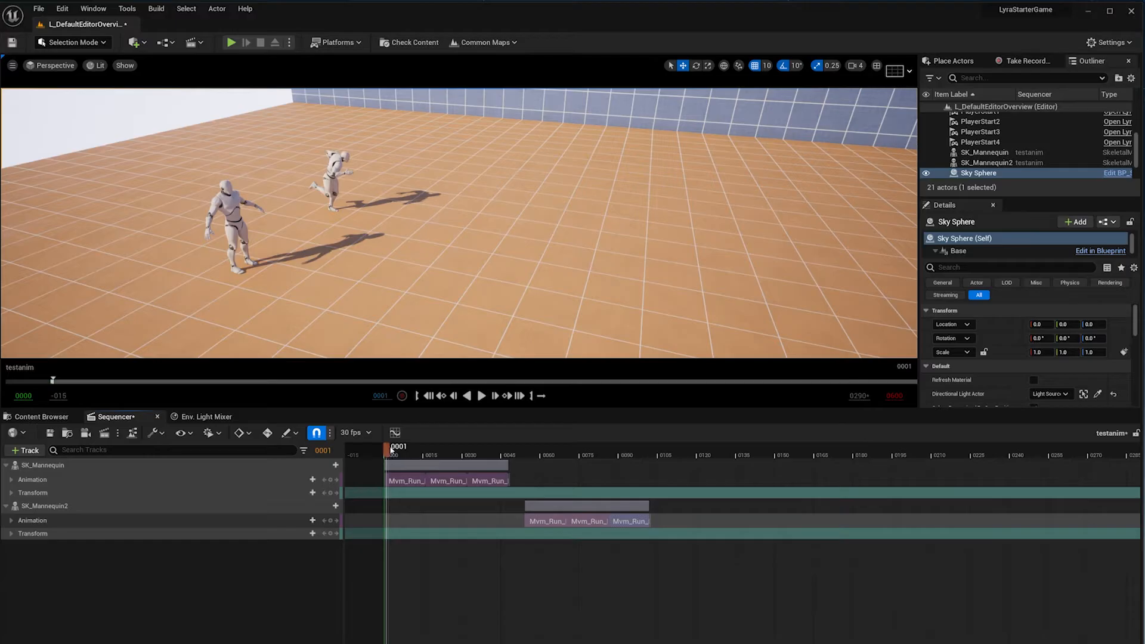
{"action": "left_click_drag", "start_coordinate": [391, 452], "coordinate": [409, 455]}
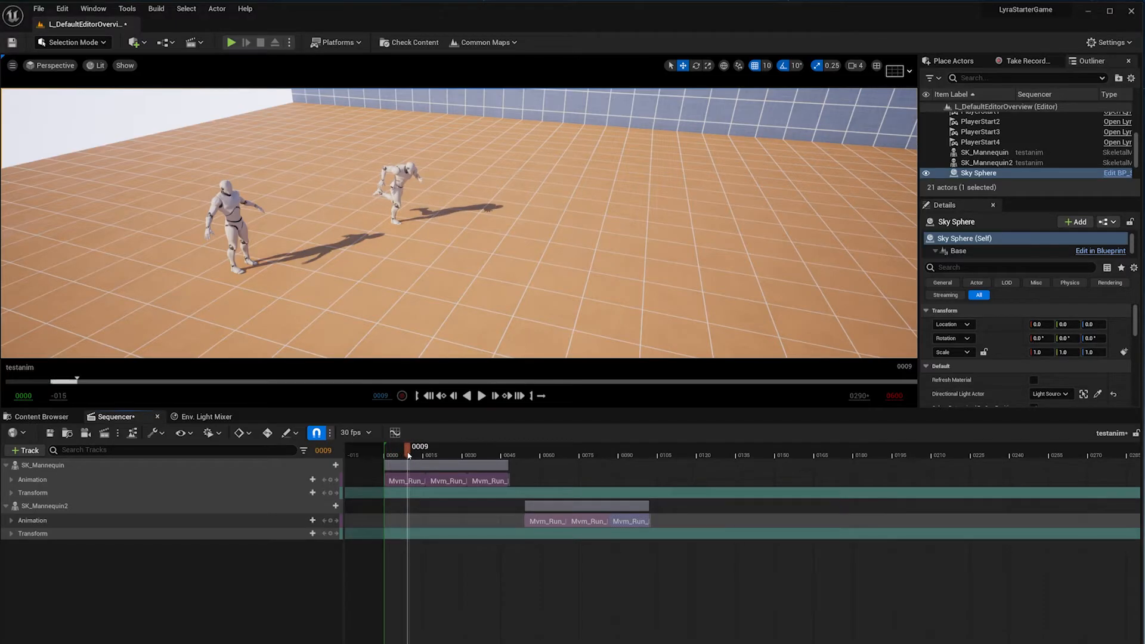
{"action": "left_click_drag", "start_coordinate": [409, 454], "coordinate": [419, 481]}
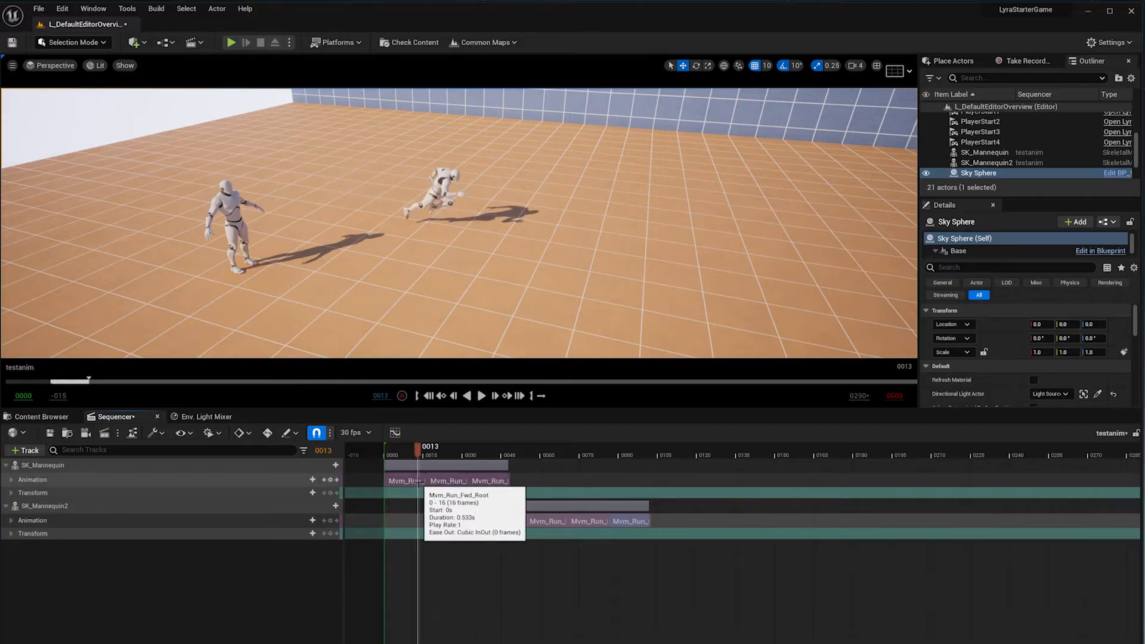
Select SK_Mannequin2 in the level and scrub through its run clips from frame 54 to examine its motion
{"action": "left_click", "coordinate": [236, 192]}
{"action": "left_click_drag", "start_coordinate": [419, 459], "coordinate": [562, 506]}
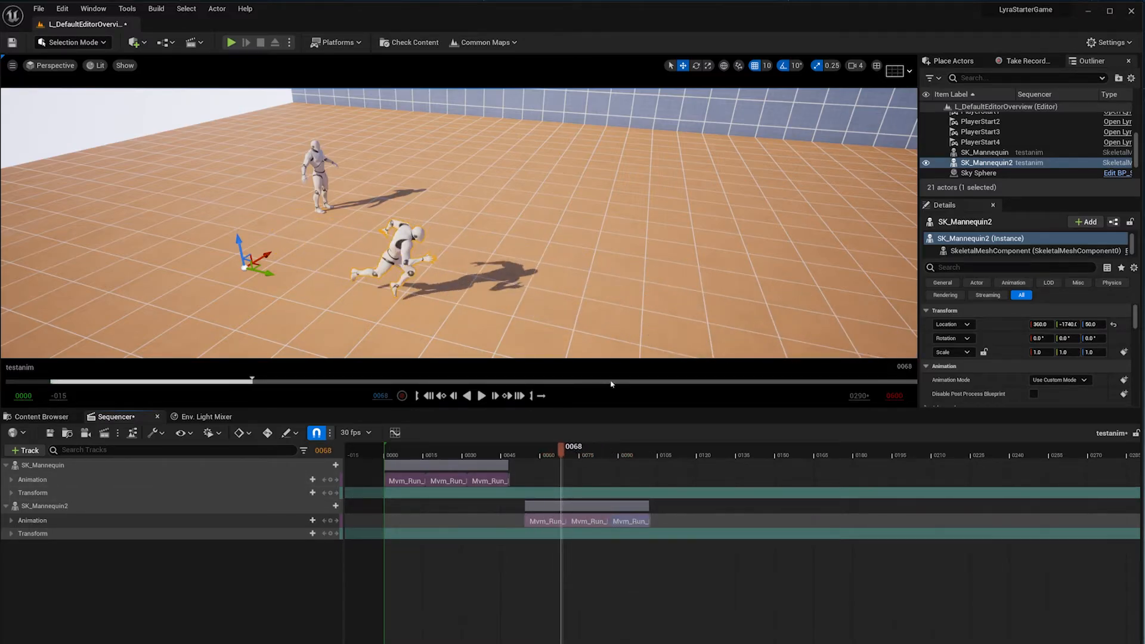
{"action": "right_click_drag", "start_coordinate": [616, 320], "coordinate": [649, 326]}
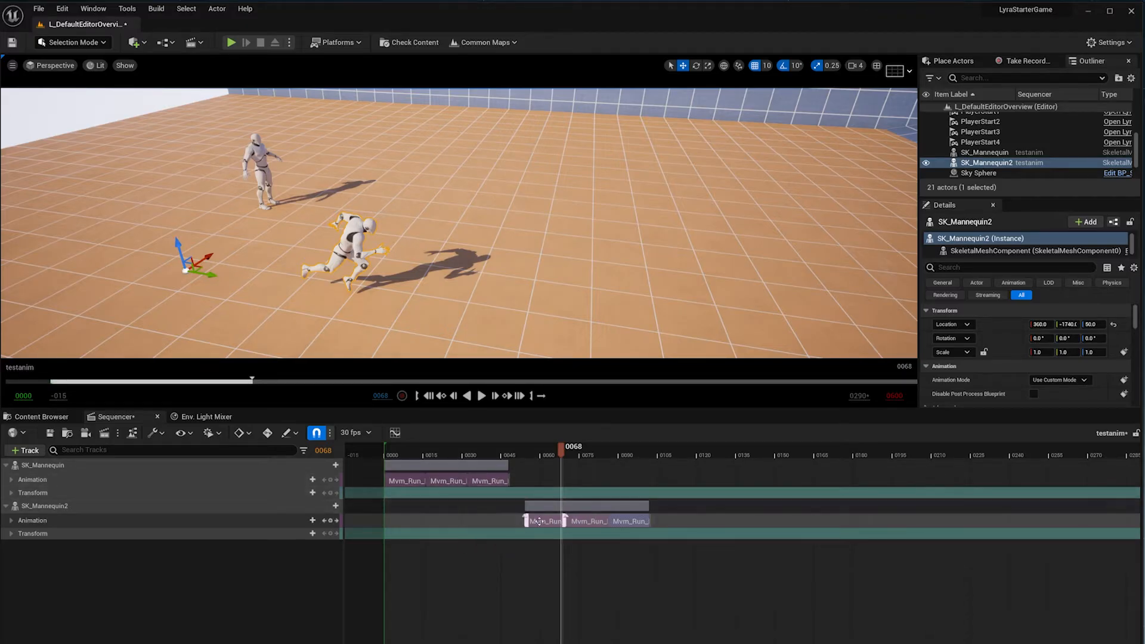
{"action": "left_click_drag", "start_coordinate": [563, 446], "coordinate": [524, 513]}
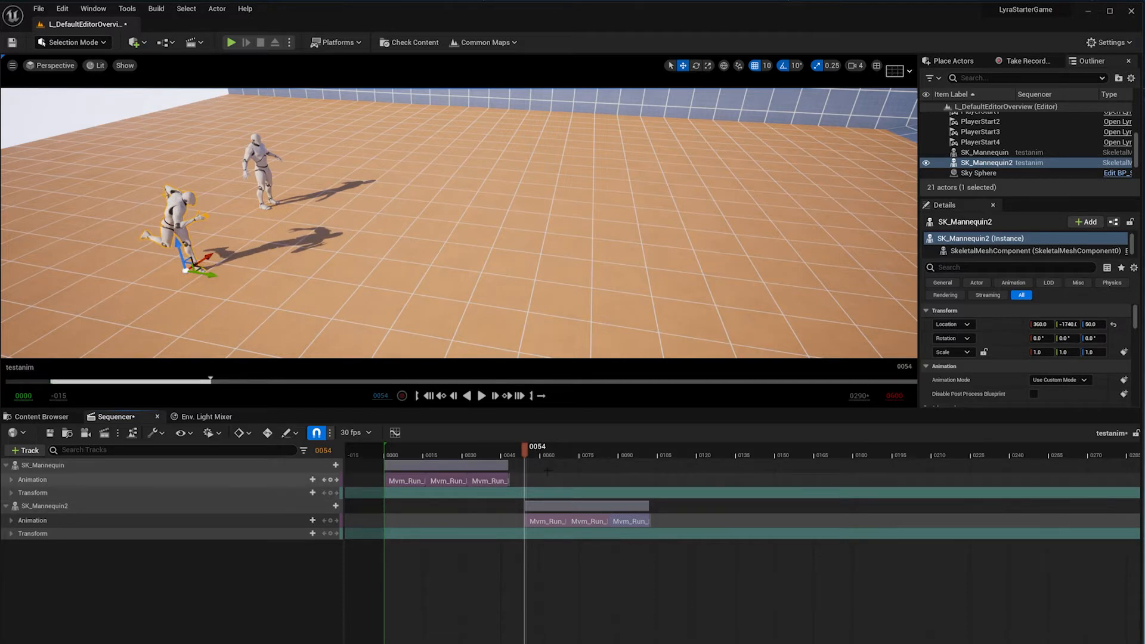
{"action": "left_click_drag", "start_coordinate": [526, 450], "coordinate": [603, 487]}
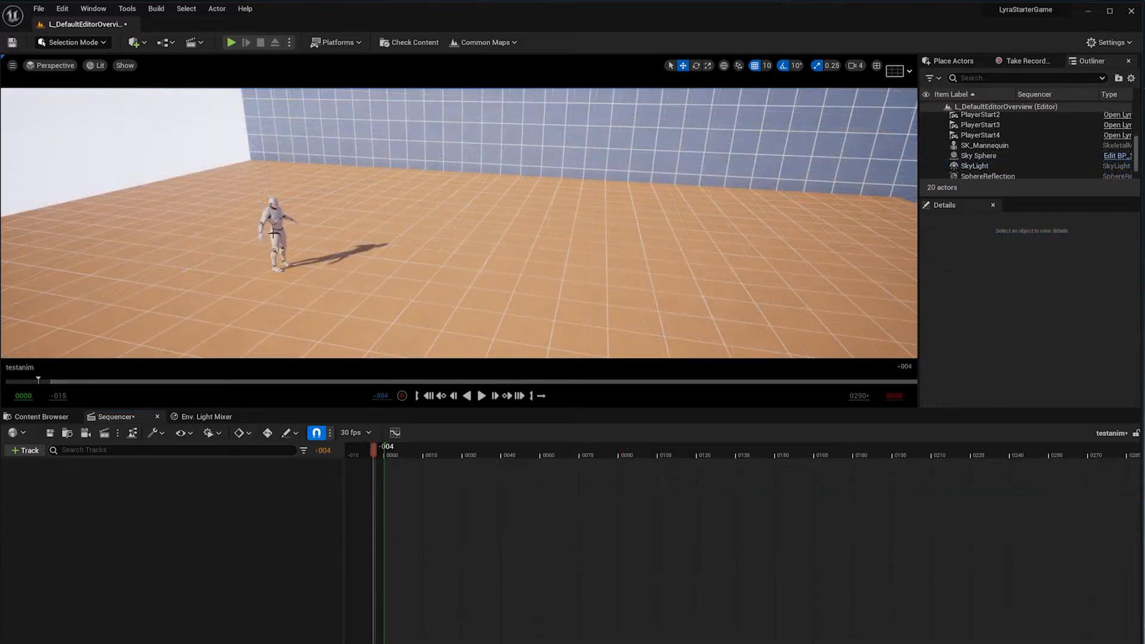
Set the playhead to frame 0 and add the level's SK_Mannequin to the testanim sequence
{"action": "right_click_drag", "start_coordinate": [273, 233], "coordinate": [335, 254]}
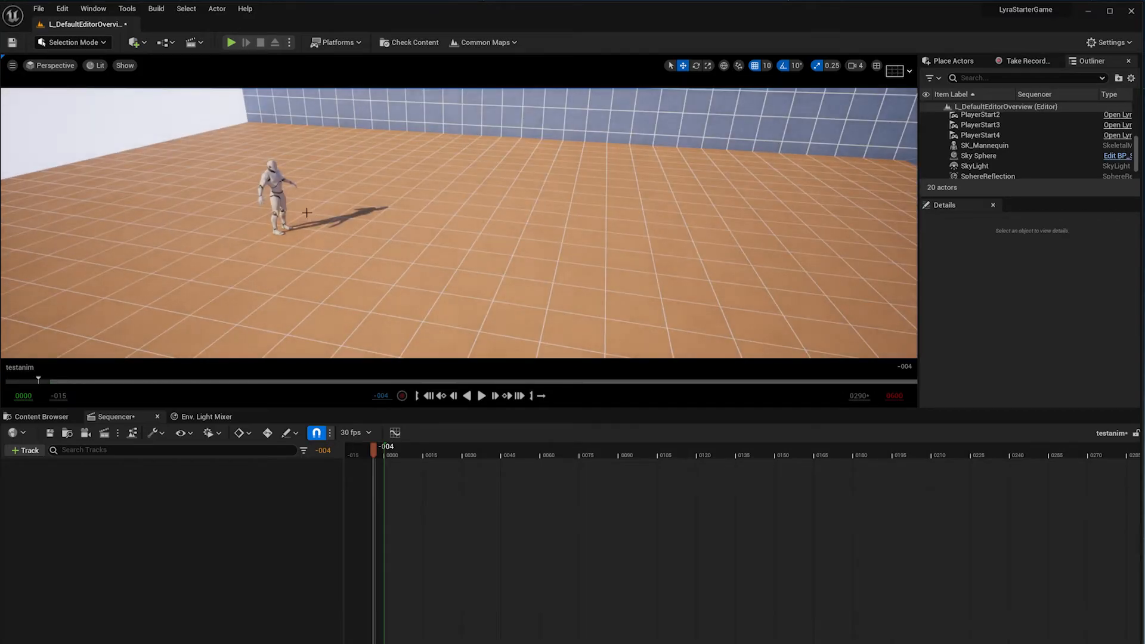
{"action": "left_click", "coordinate": [278, 192]}
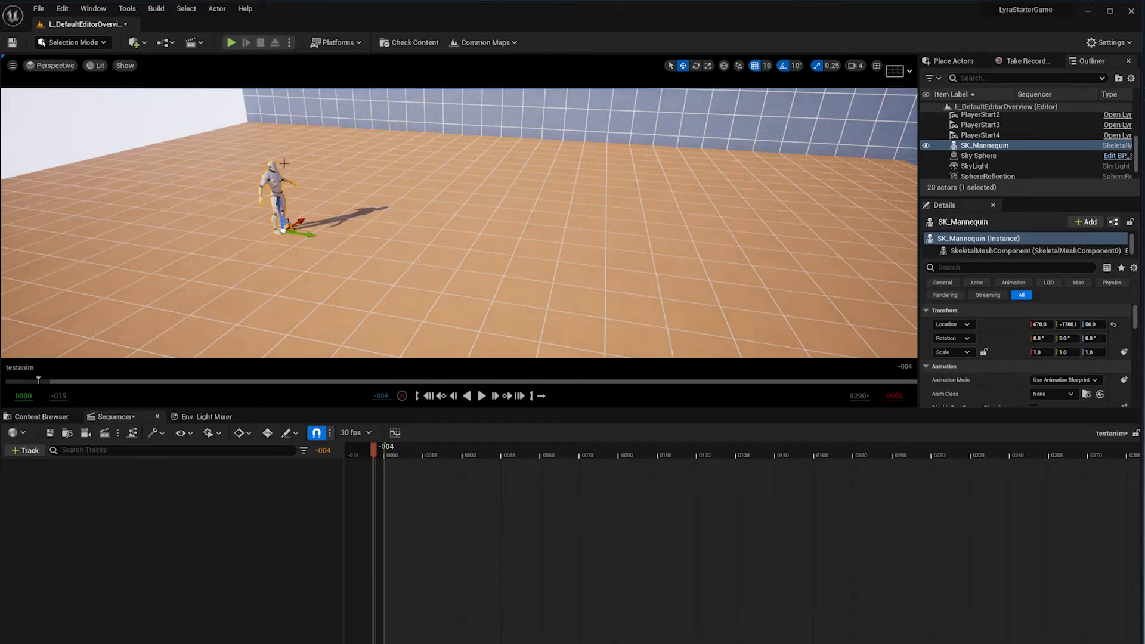
{"action": "left_click", "coordinate": [20, 415]}
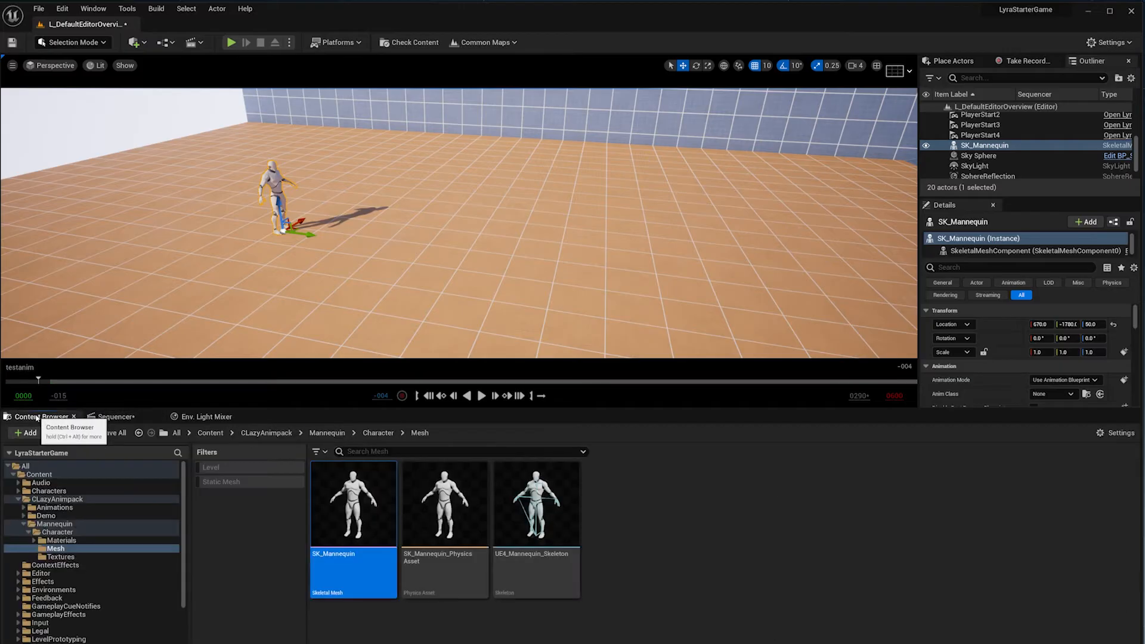
{"action": "mouse_move", "coordinate": [407, 540]}
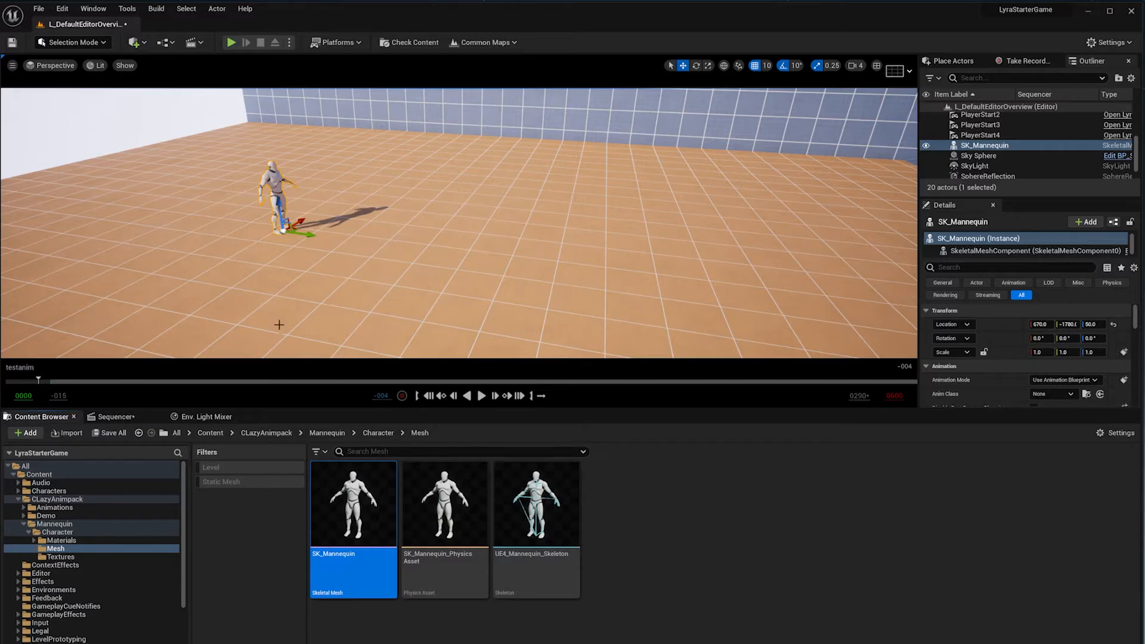
{"action": "left_click", "coordinate": [149, 416]}
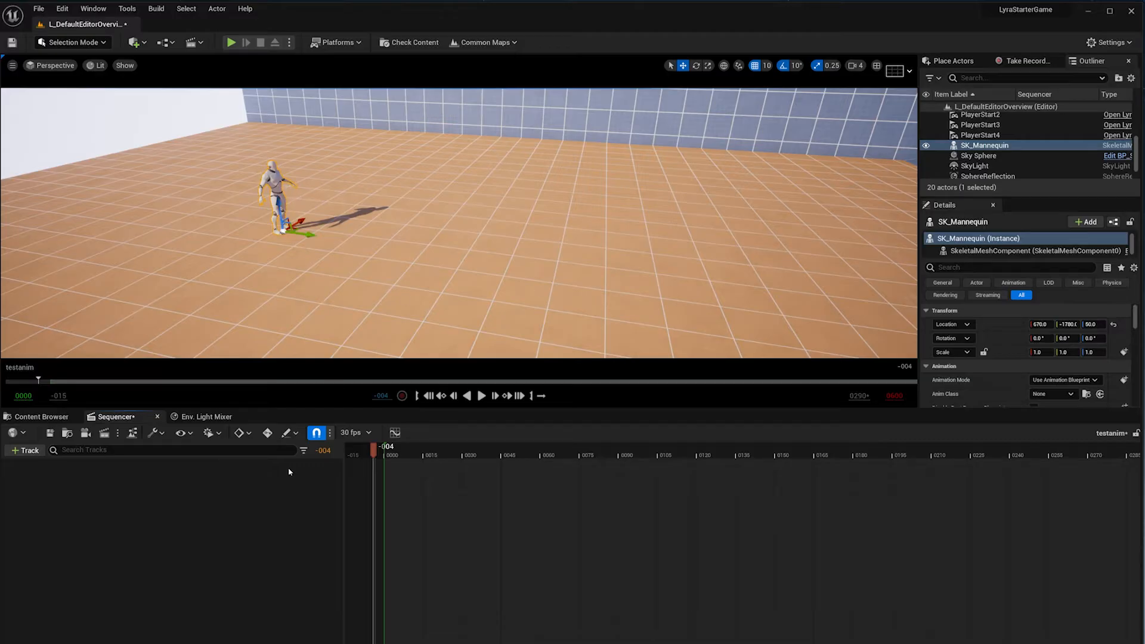
{"action": "left_click_drag", "start_coordinate": [373, 450], "coordinate": [385, 453]}
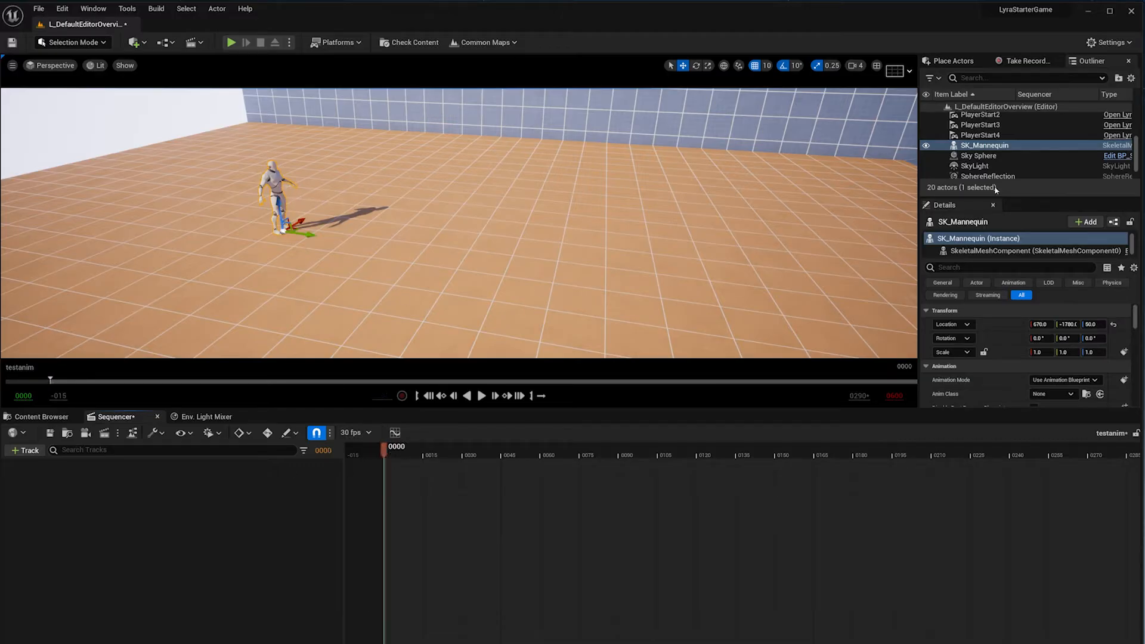
{"action": "left_click_drag", "start_coordinate": [985, 144], "coordinate": [168, 499]}
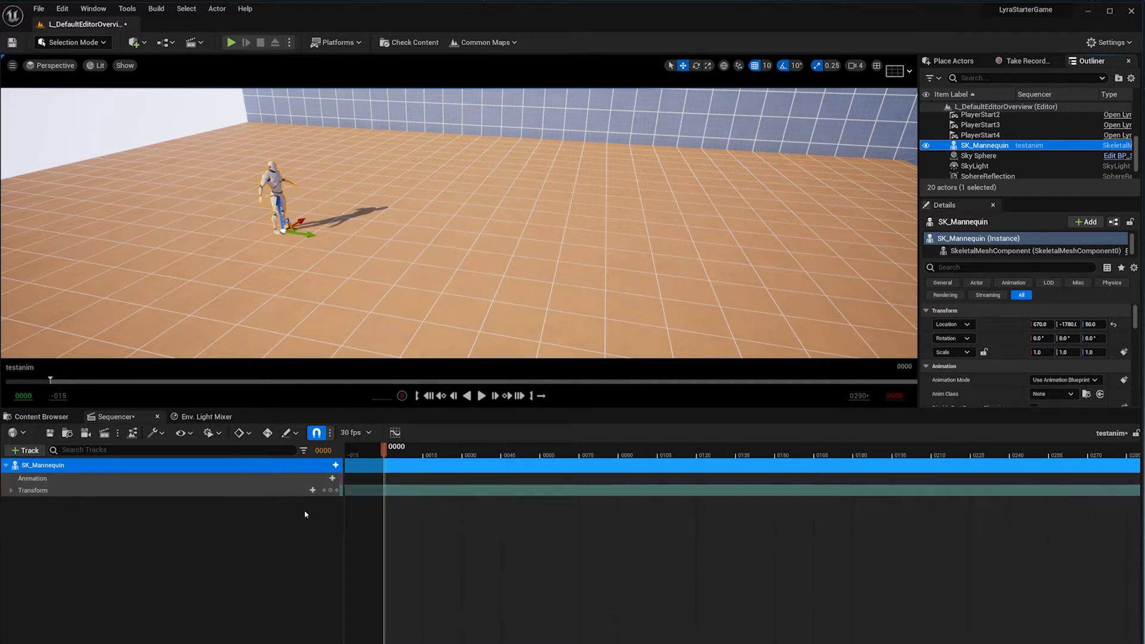
Search the animations for "run_fwd_root" and add Mvm_Run_Fwd_Root to SK_Mannequin's animation track at frame 0
{"action": "left_click", "coordinate": [322, 478]}
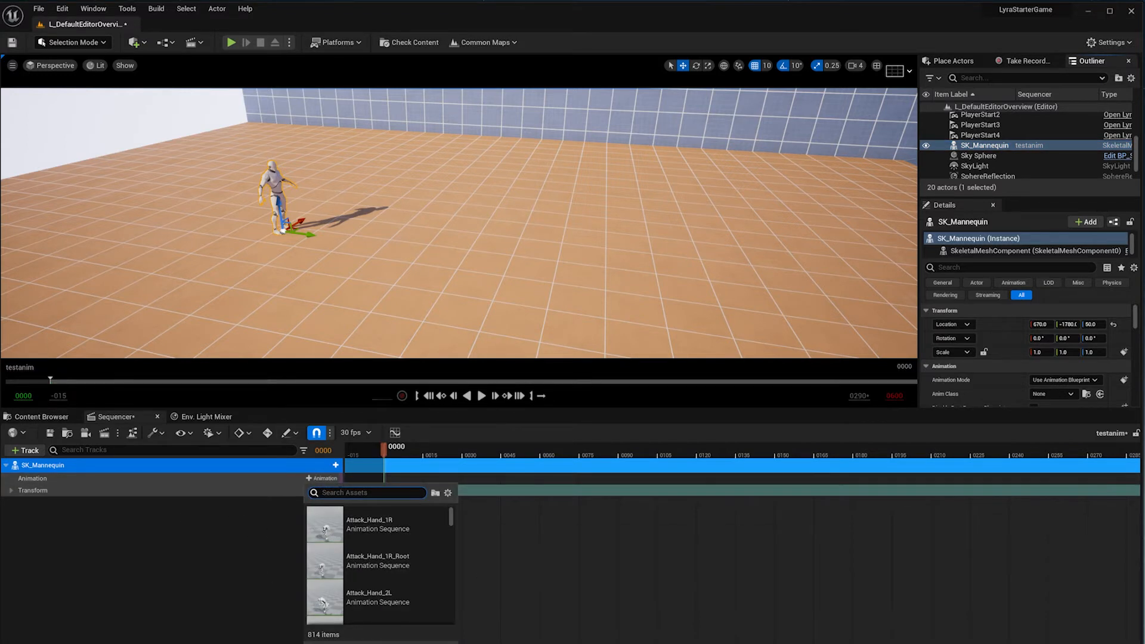
{"action": "type", "text": "run_"}
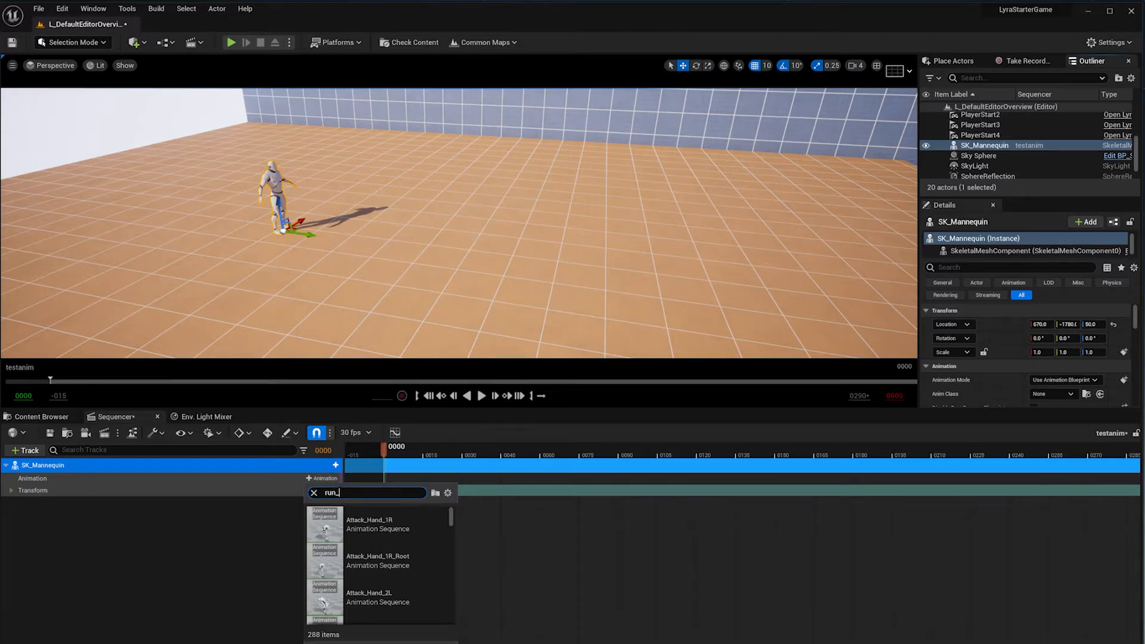
{"action": "type", "text": "fwd"}
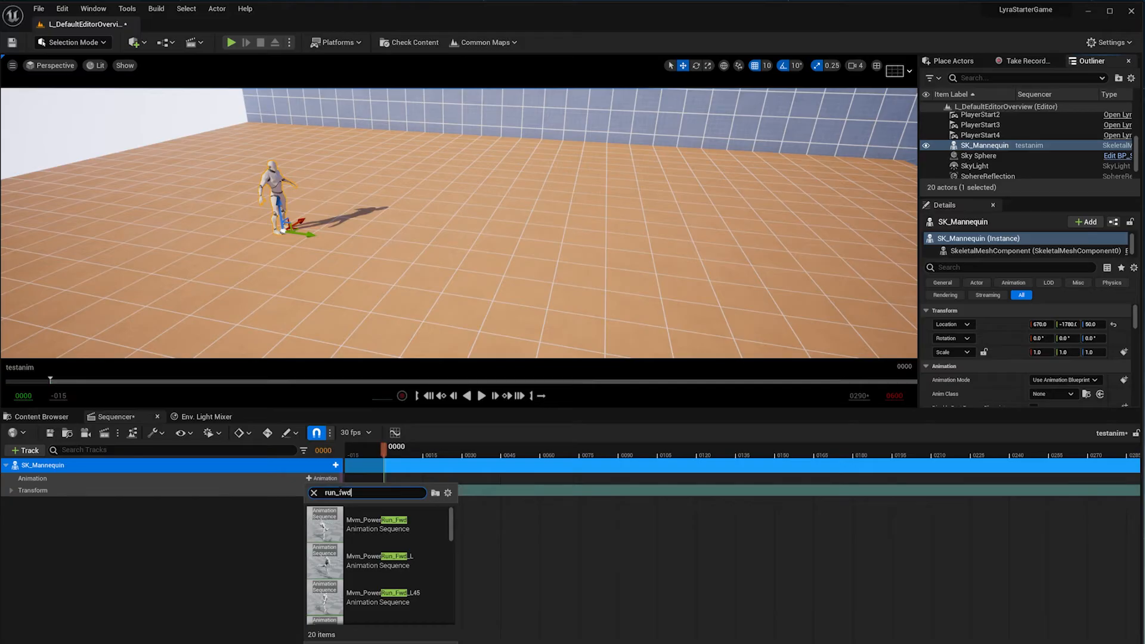
{"action": "type", "text": "_root"}
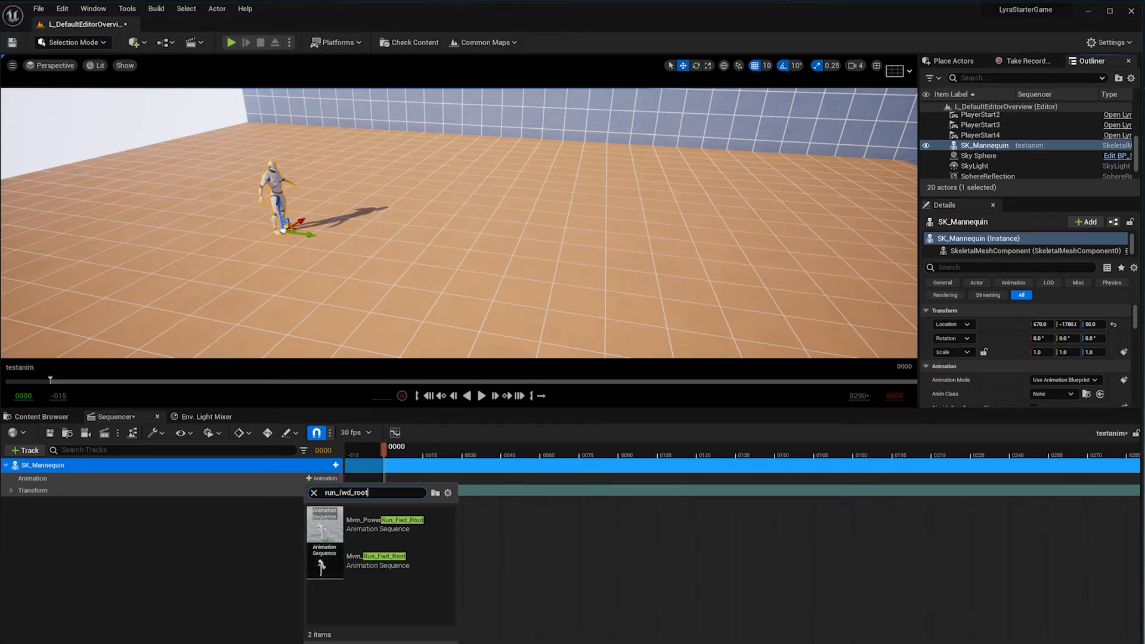
{"action": "left_click", "coordinate": [369, 558]}
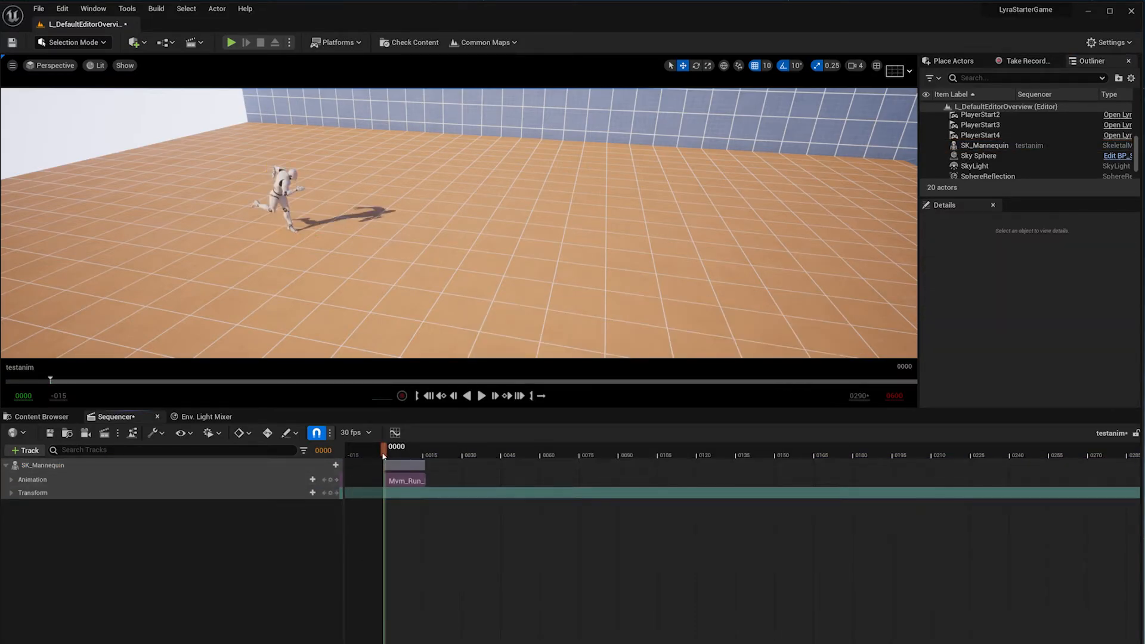
Duplicate the Mvm_Run_Fwd_Root clip along the animation track to make three back-to-back clips
{"action": "mouse_move", "coordinate": [383, 456]}
{"action": "left_mouse_down"}
{"action": "mouse_move", "coordinate": [417, 456]}
{"action": "mouse_move", "coordinate": [381, 456]}
{"action": "left_mouse_up"}
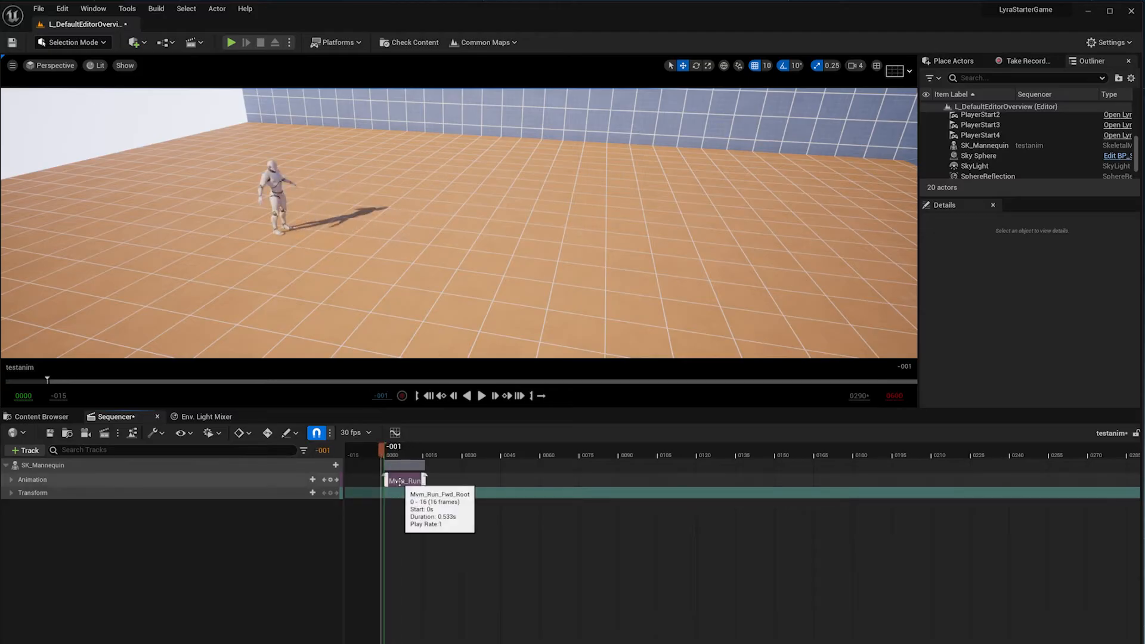
{"action": "left_click", "coordinate": [399, 482]}
{"action": "left_click_drag", "start_coordinate": [401, 482], "coordinate": [484, 480], "text": "alt"}
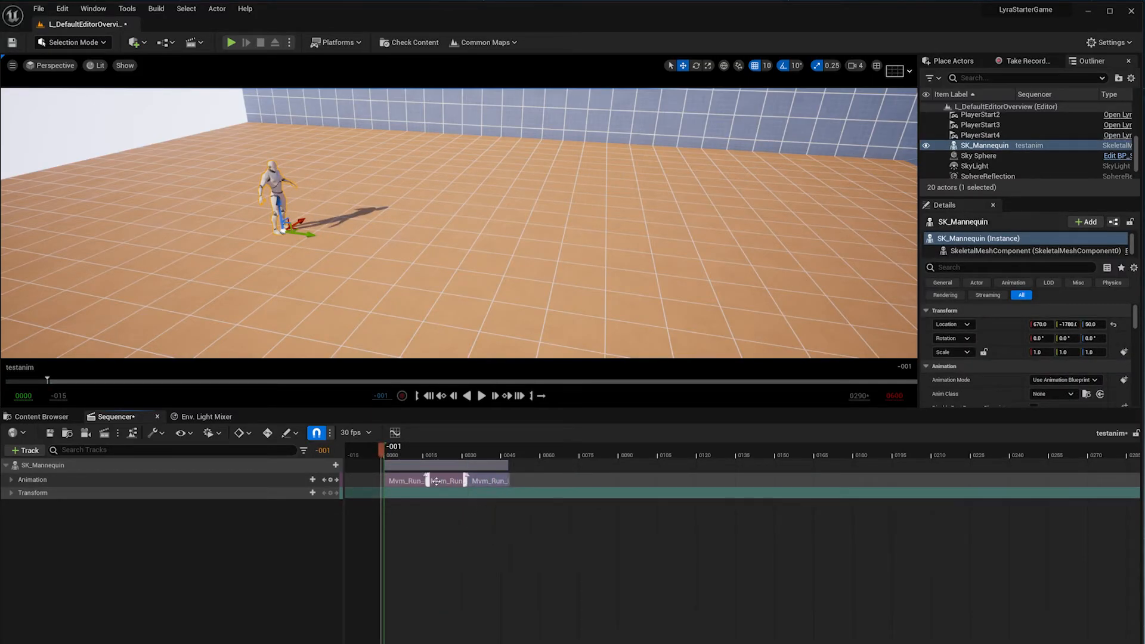
Scrub through the first run clip and park the playhead at frame 16, where the second clip begins
{"action": "left_click_drag", "start_coordinate": [383, 453], "coordinate": [384, 499]}
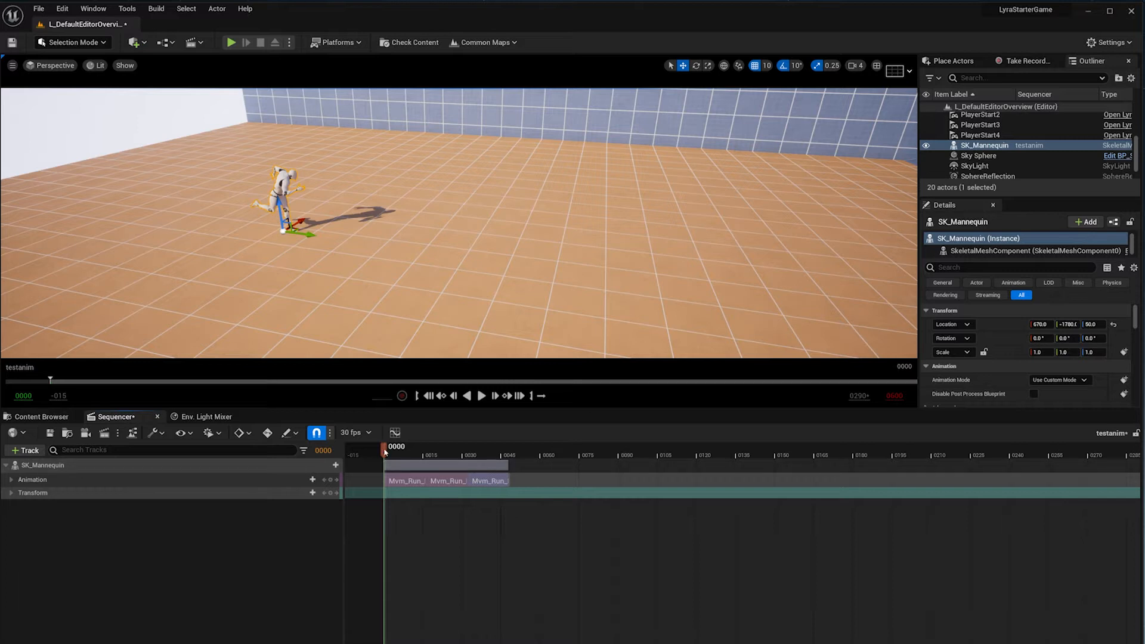
{"action": "left_click_drag", "start_coordinate": [383, 447], "coordinate": [422, 446]}
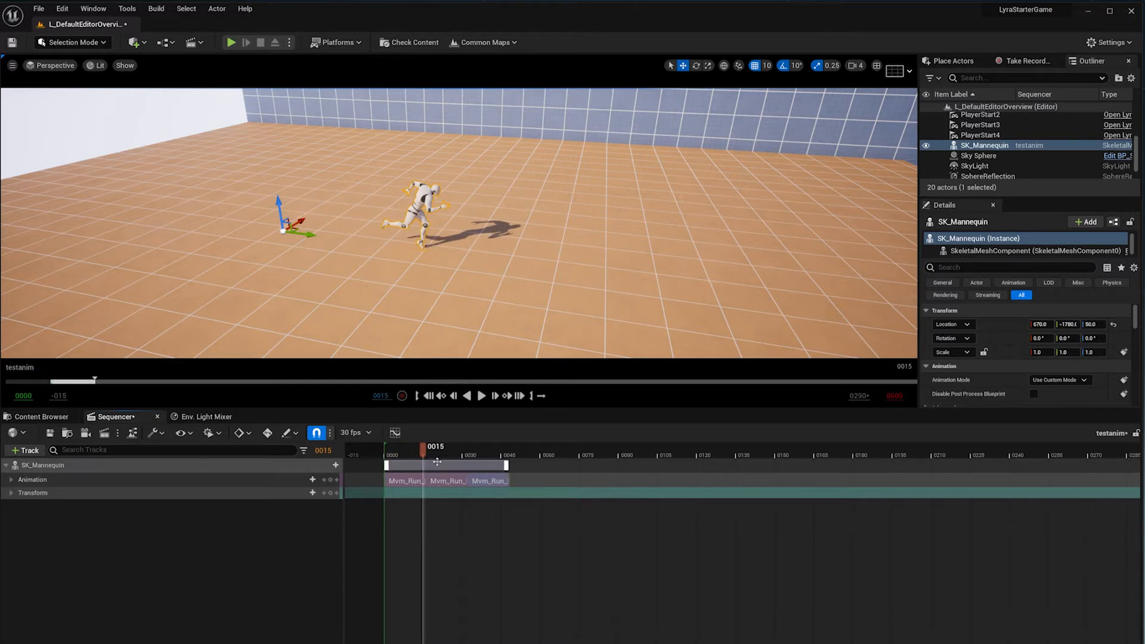
{"action": "mouse_move", "coordinate": [423, 449]}
{"action": "left_mouse_down"}
{"action": "mouse_move", "coordinate": [393, 449]}
{"action": "mouse_move", "coordinate": [427, 460]}
{"action": "left_mouse_up"}
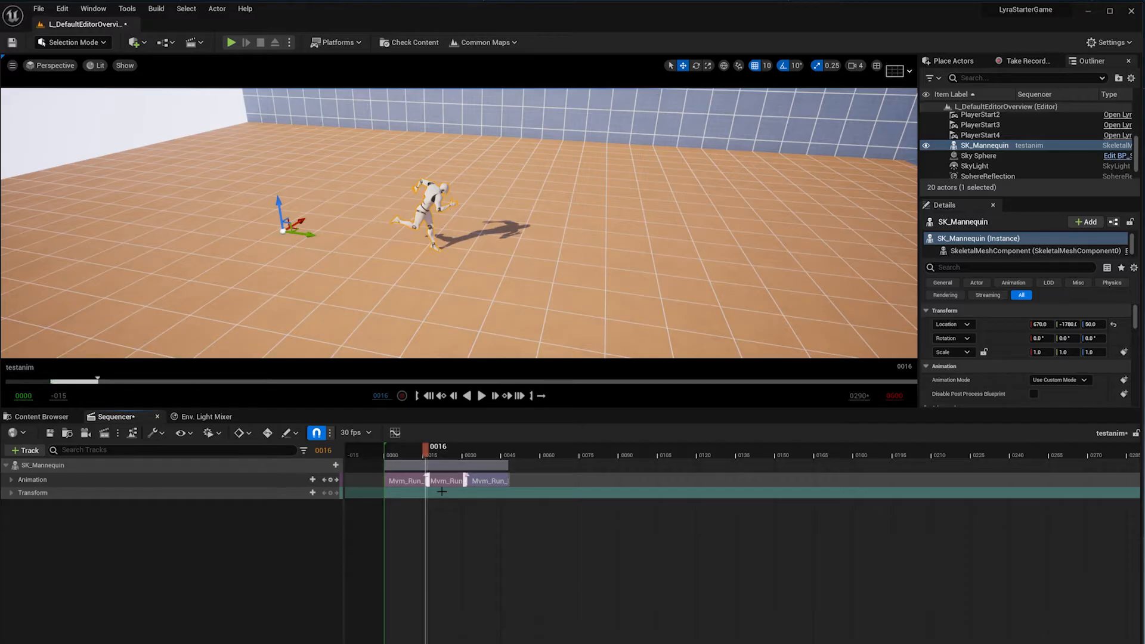
Examine the second run clip's motion blending options, including the bones available for matching with the previous clip
{"action": "right_click", "coordinate": [442, 480]}
{"action": "left_click", "coordinate": [461, 542]}
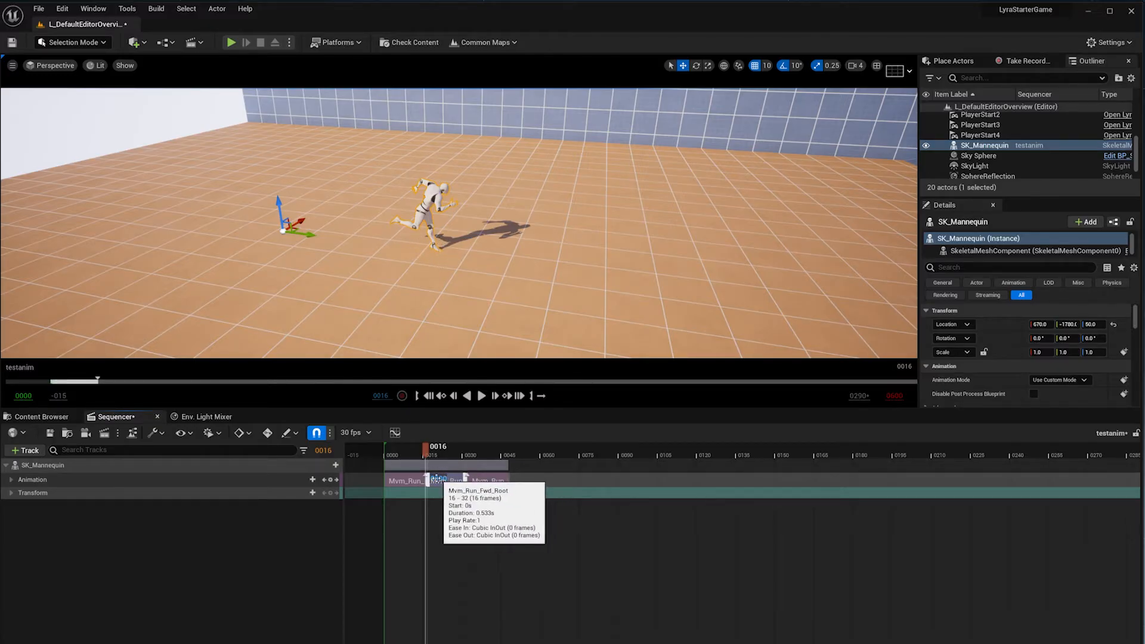
{"action": "right_click", "coordinate": [432, 479]}
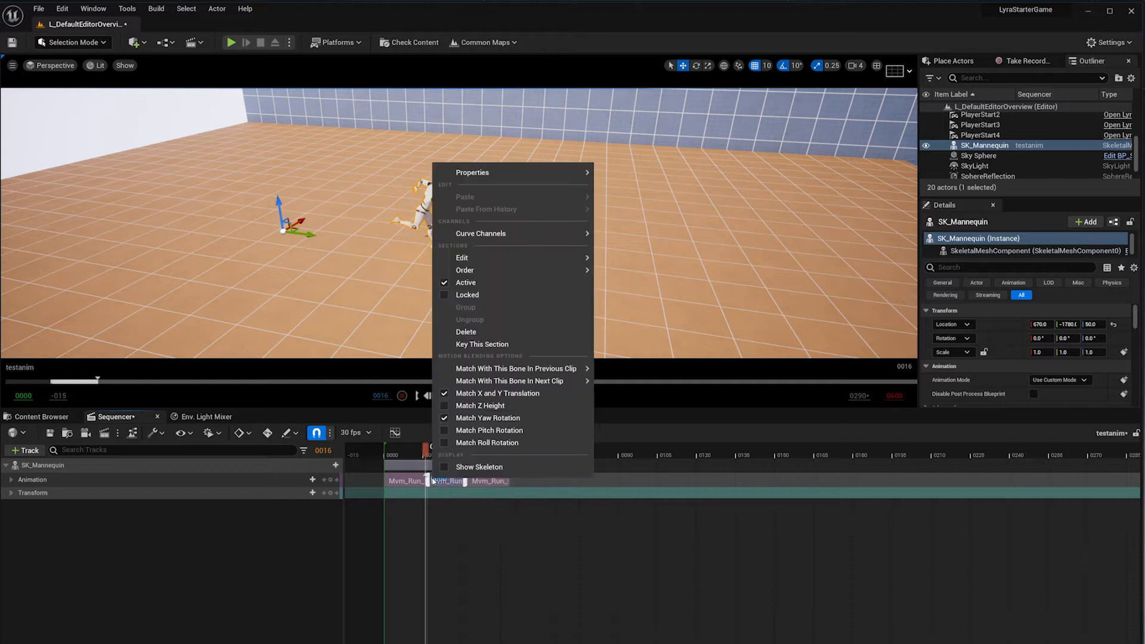
{"action": "mouse_move", "coordinate": [447, 366]}
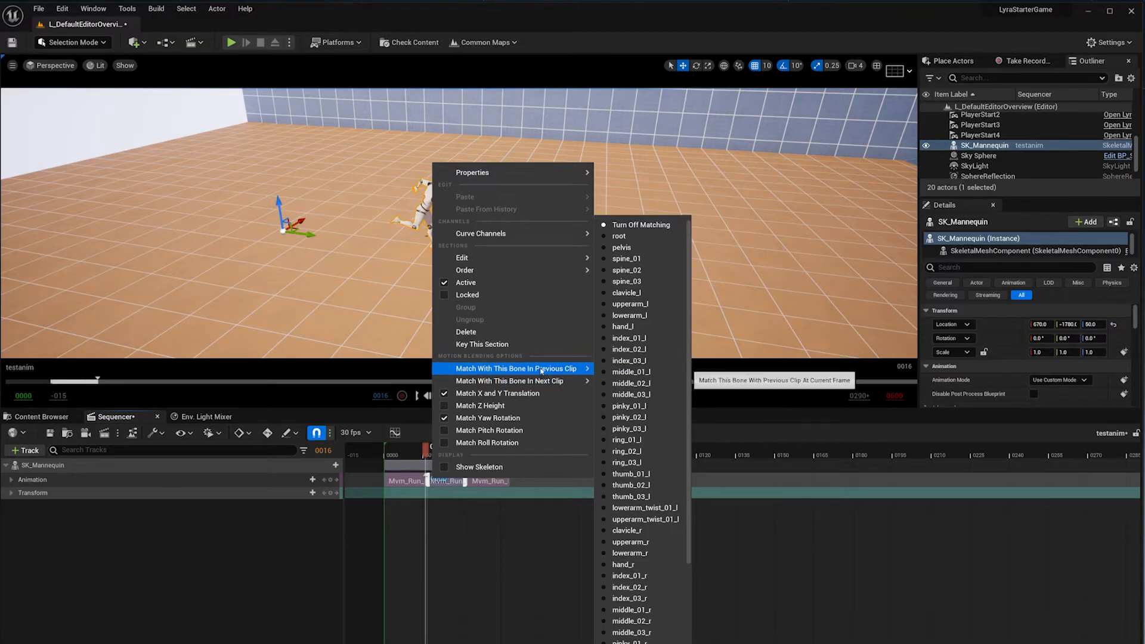
{"action": "left_click", "coordinate": [503, 524]}
{"action": "left_click", "coordinate": [437, 311]}
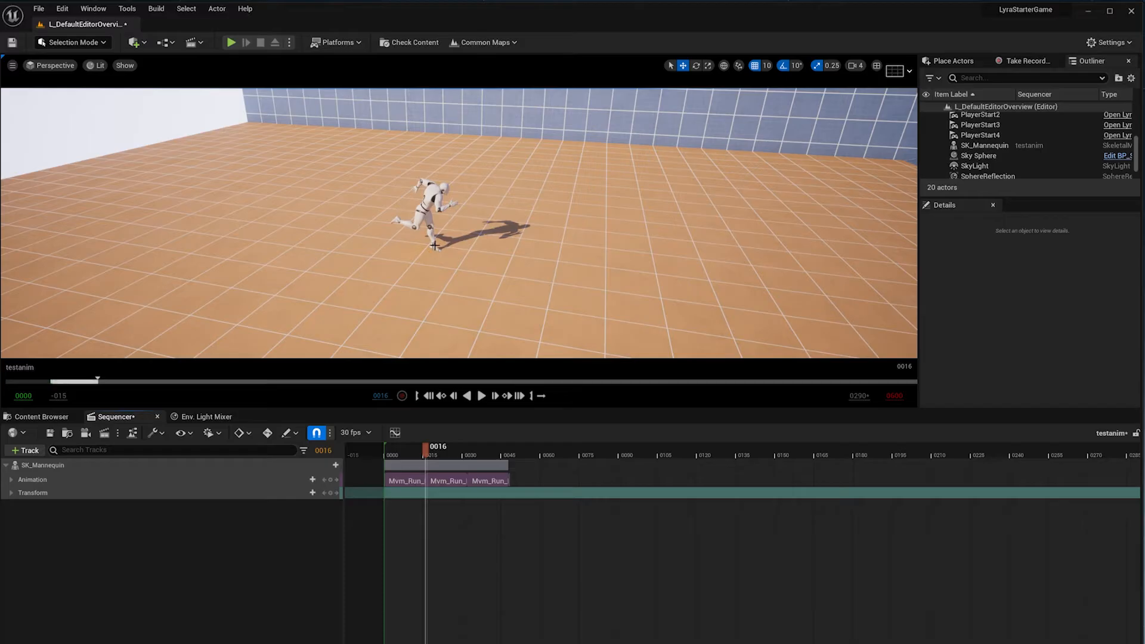
{"action": "left_click", "coordinate": [436, 481]}
{"action": "right_click", "coordinate": [435, 480]}
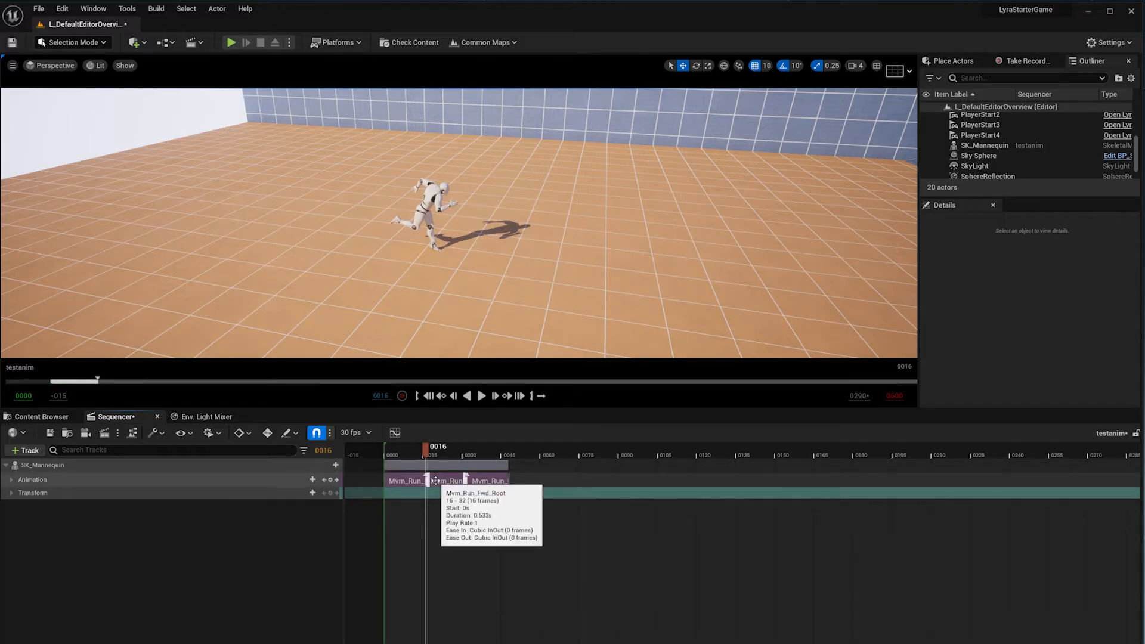
{"action": "left_click", "coordinate": [426, 421]}
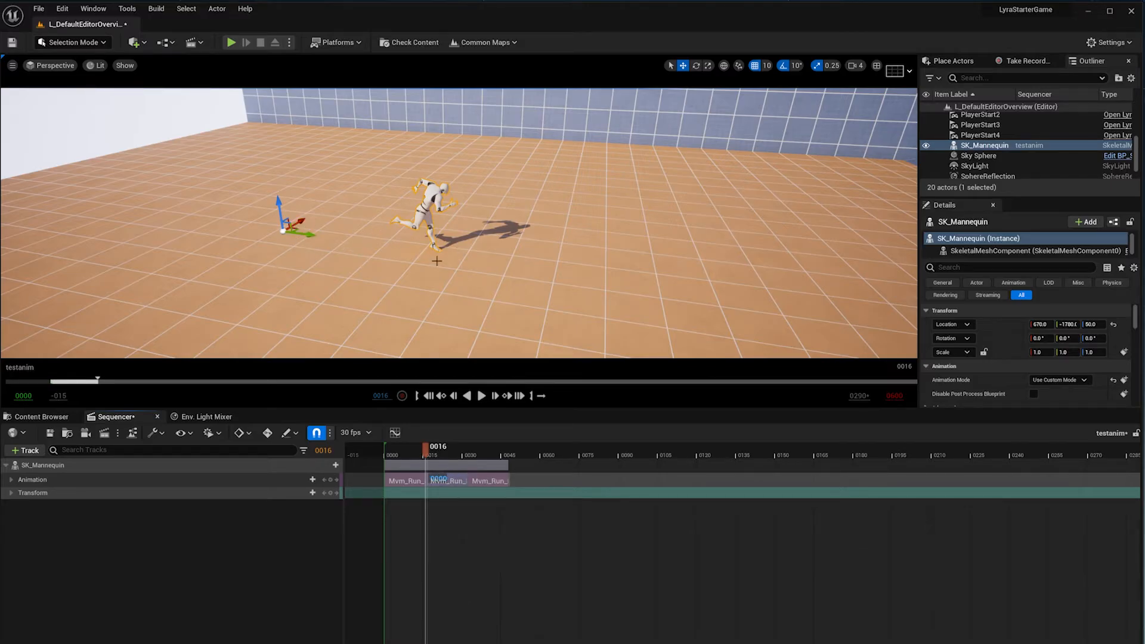
{"action": "right_click", "coordinate": [441, 480]}
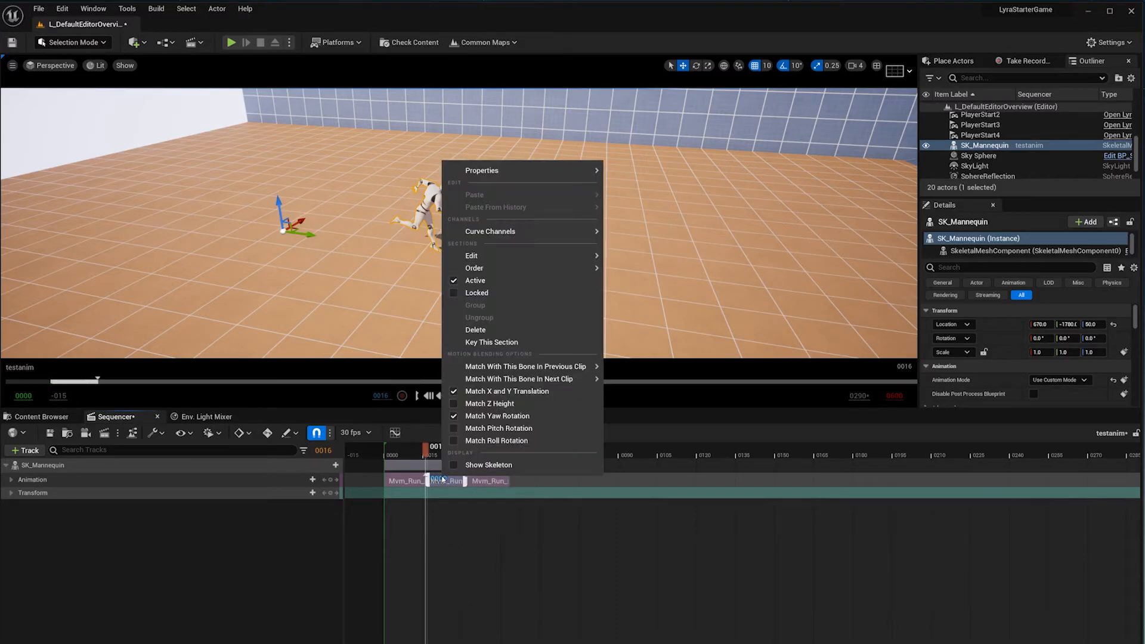
{"action": "left_click", "coordinate": [432, 504]}
{"action": "left_click", "coordinate": [406, 483]}
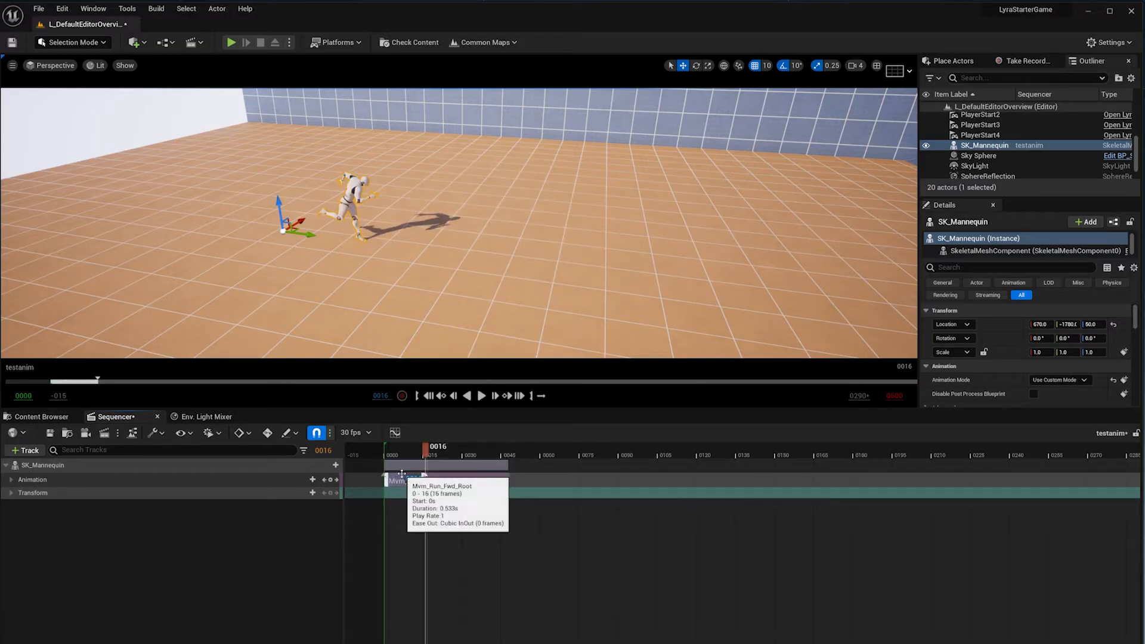
{"action": "right_click", "coordinate": [448, 480]}
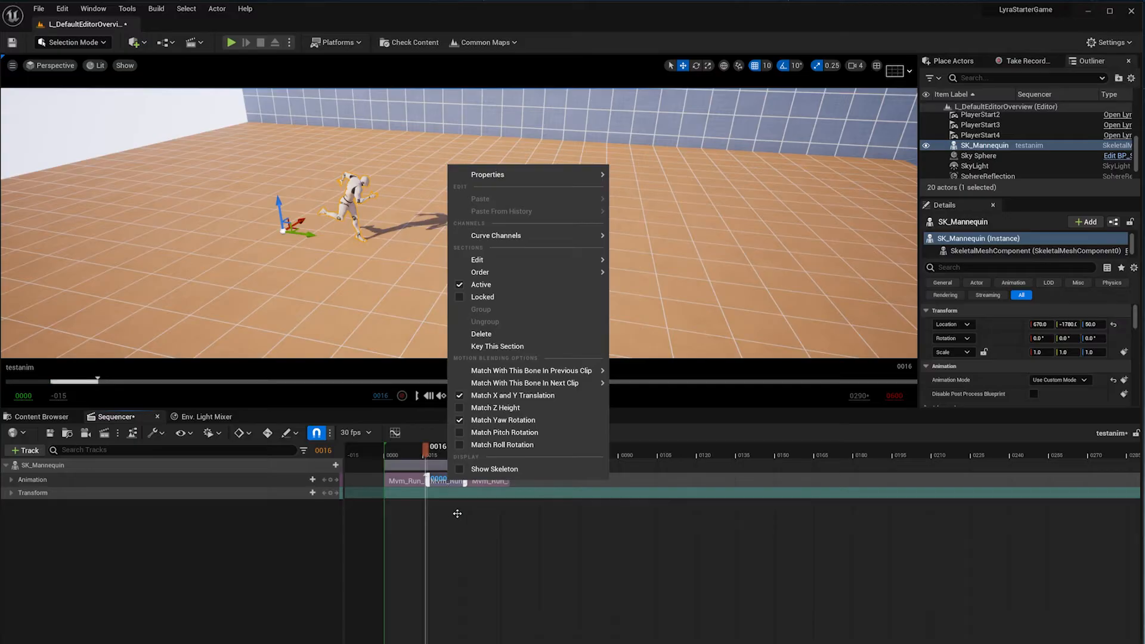
{"action": "left_click", "coordinate": [471, 530]}
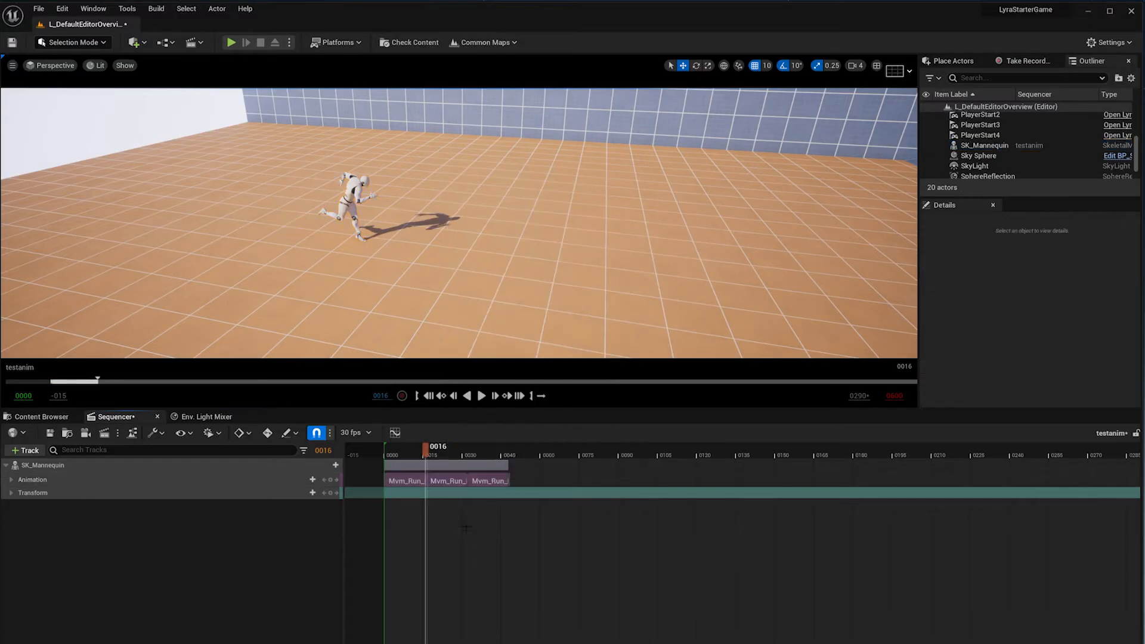
Match the second run clip to the previous clip at frame 16 using the foot_l bone
{"action": "left_click", "coordinate": [452, 477]}
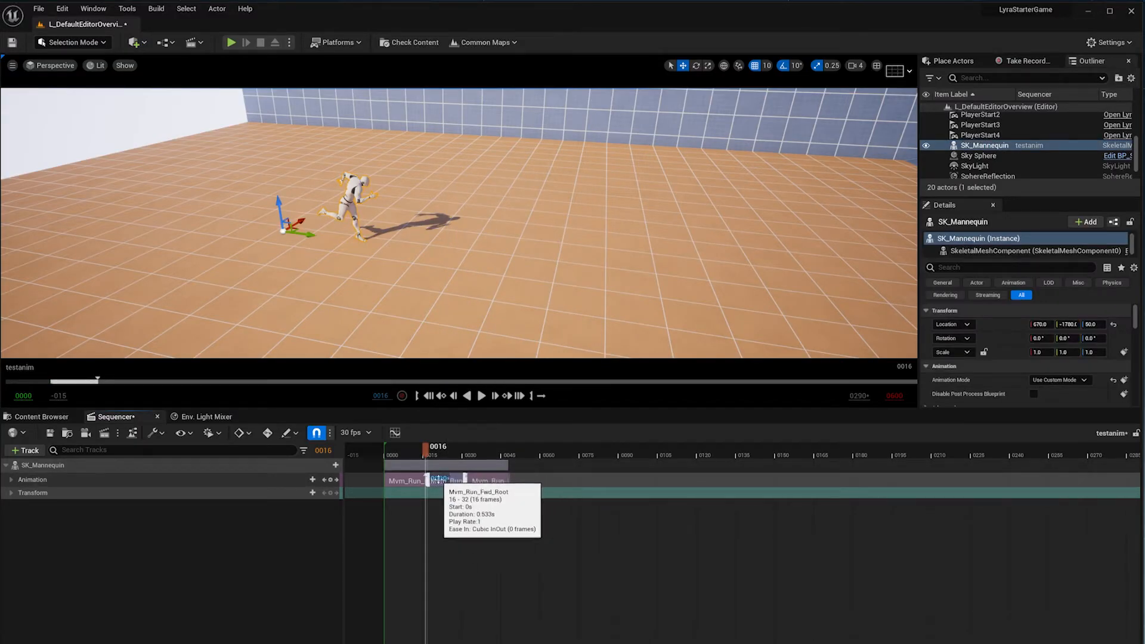
{"action": "right_click", "coordinate": [448, 482]}
{"action": "mouse_move", "coordinate": [511, 370]}
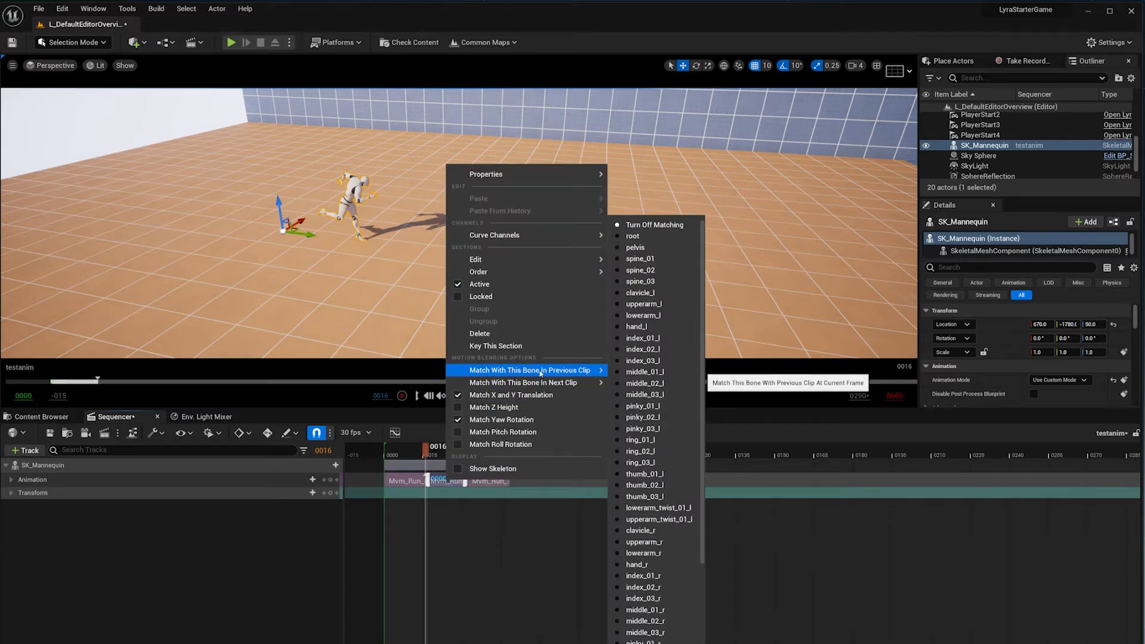
{"action": "scroll", "coordinate": [637, 397], "scroll_direction": "down", "scroll_amount": 5}
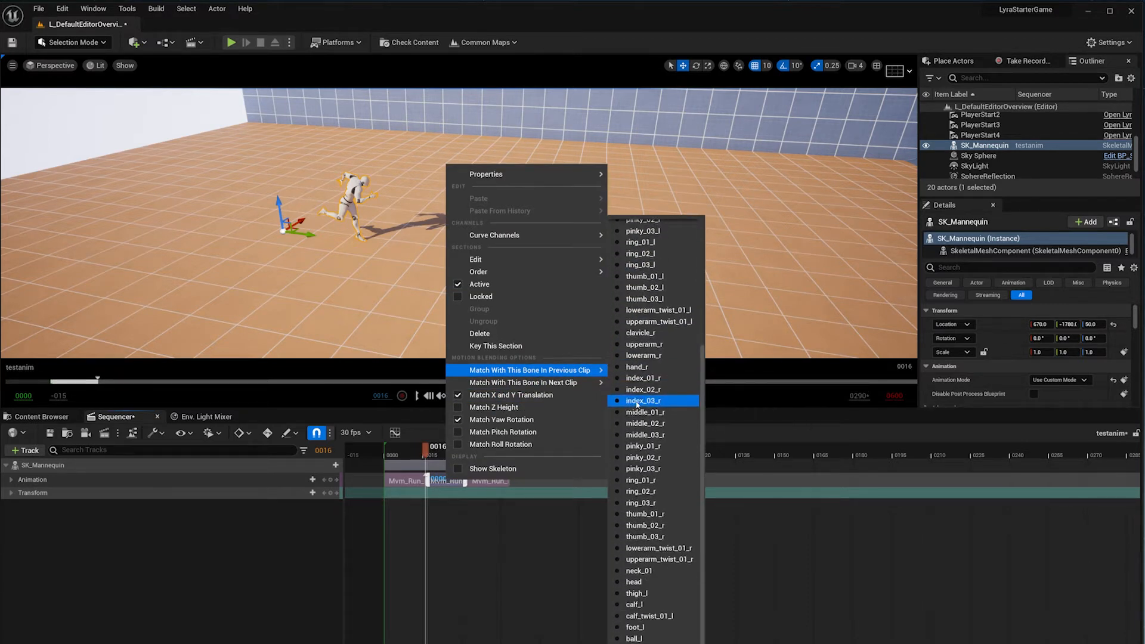
{"action": "scroll", "coordinate": [638, 403], "scroll_direction": "down", "scroll_amount": 1}
{"action": "left_click", "coordinate": [634, 594]}
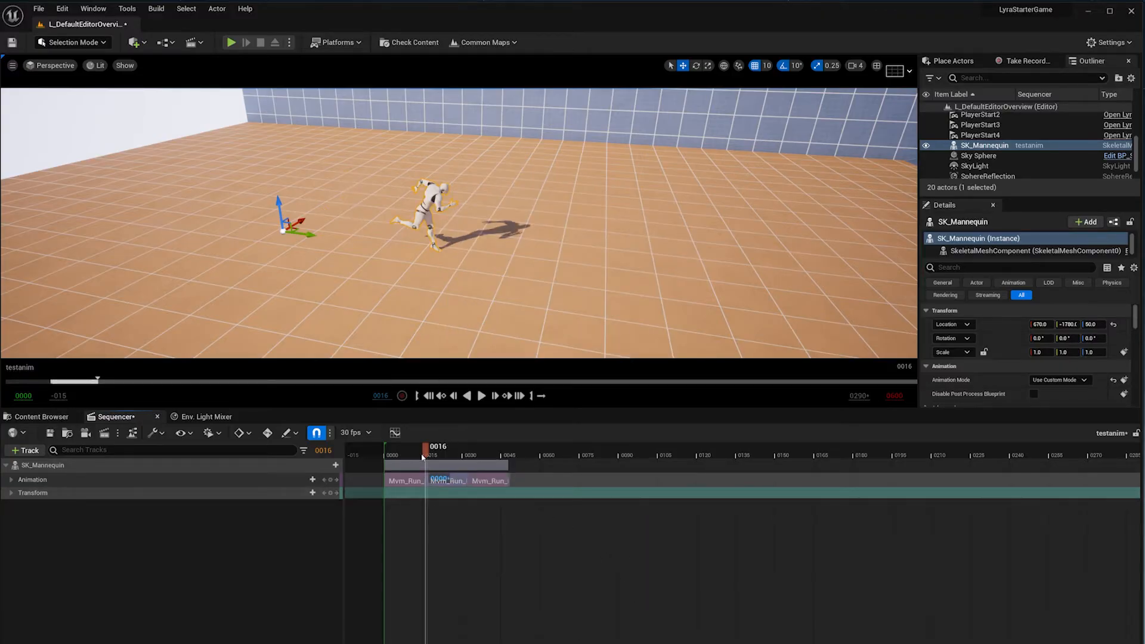
Set the playhead to frame 32 and match the third run clip to the previous clip using the foot_l bone
{"action": "left_click_drag", "start_coordinate": [422, 456], "coordinate": [470, 495]}
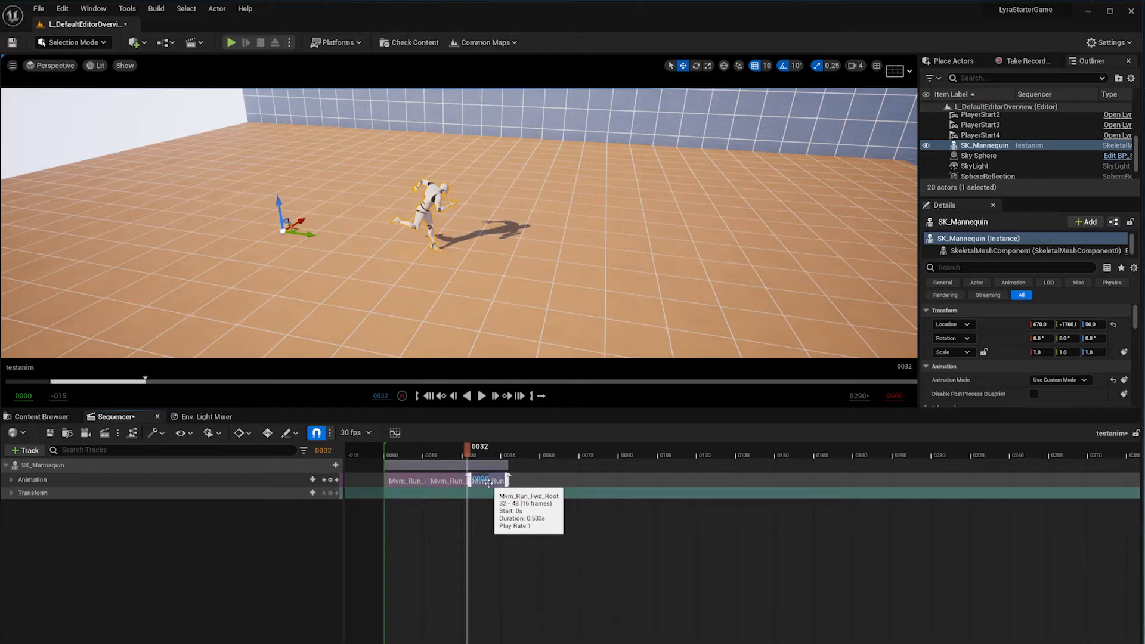
{"action": "right_click", "coordinate": [488, 483]}
{"action": "mouse_move", "coordinate": [639, 375]}
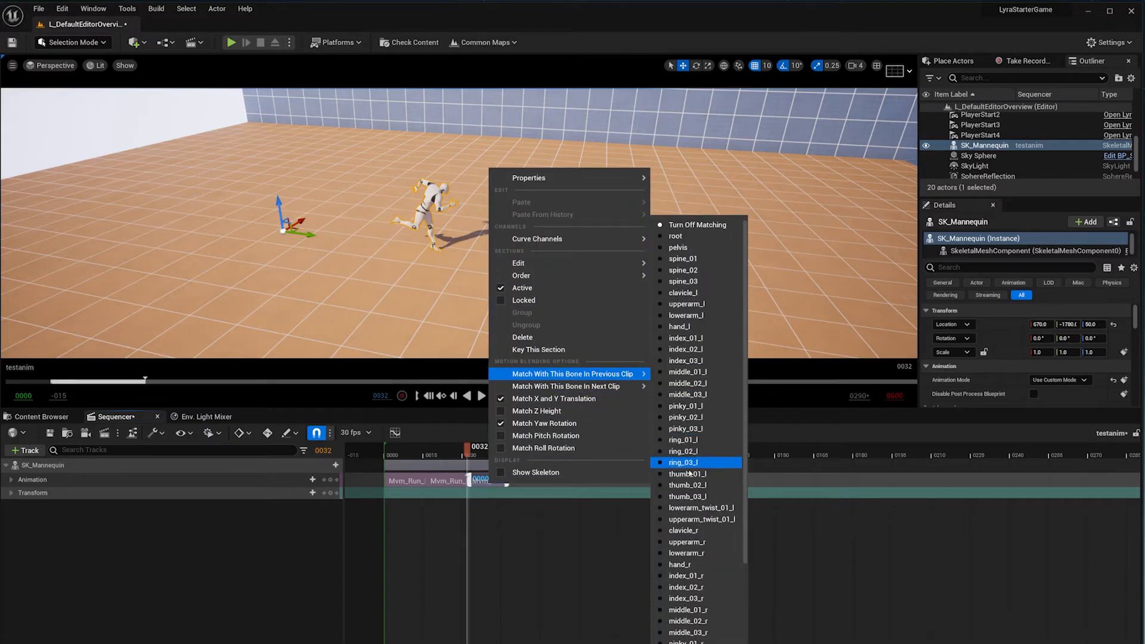
{"action": "scroll", "coordinate": [689, 474], "scroll_direction": "down", "scroll_amount": 6}
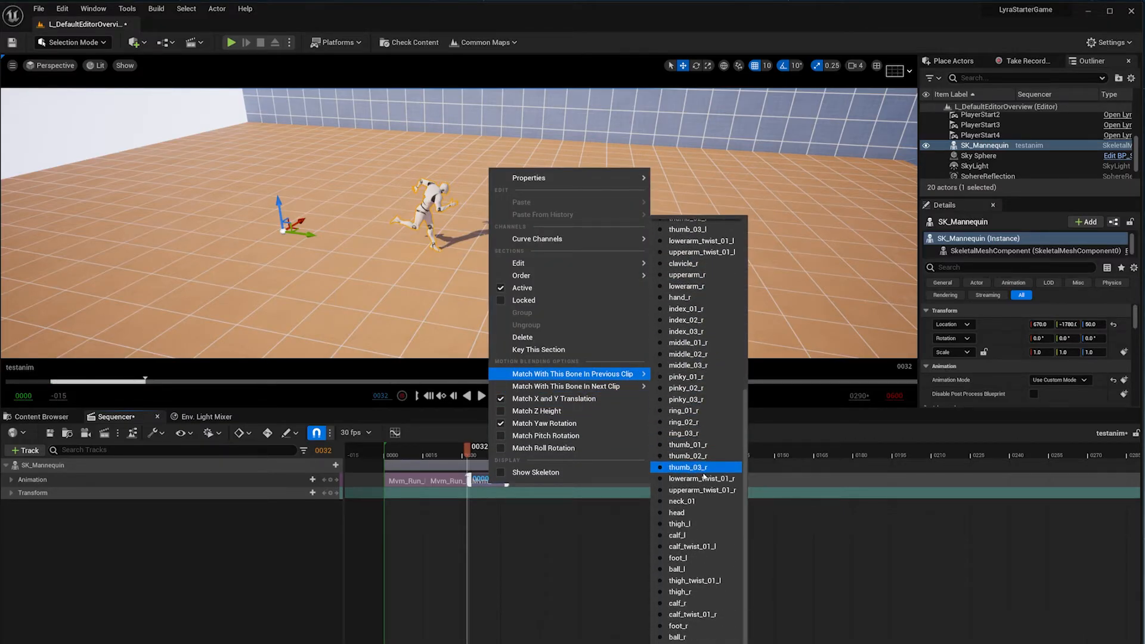
{"action": "left_click", "coordinate": [701, 559]}
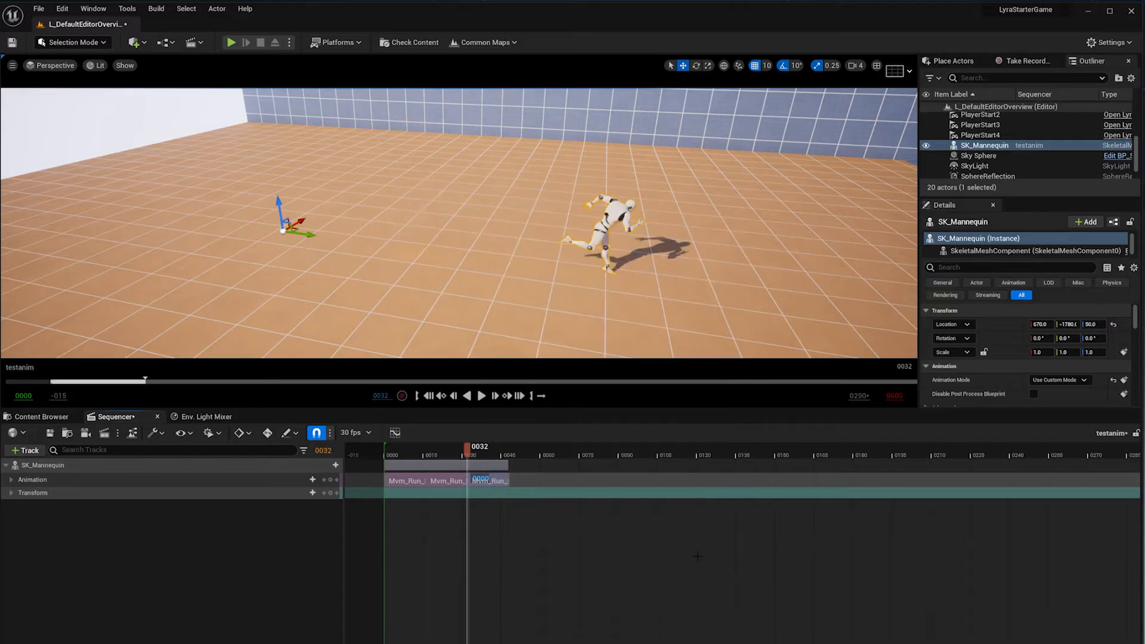
Scrub through the third run clip to frame 43 to check the mannequin's forward movement
{"action": "left_click_drag", "start_coordinate": [467, 456], "coordinate": [499, 456]}
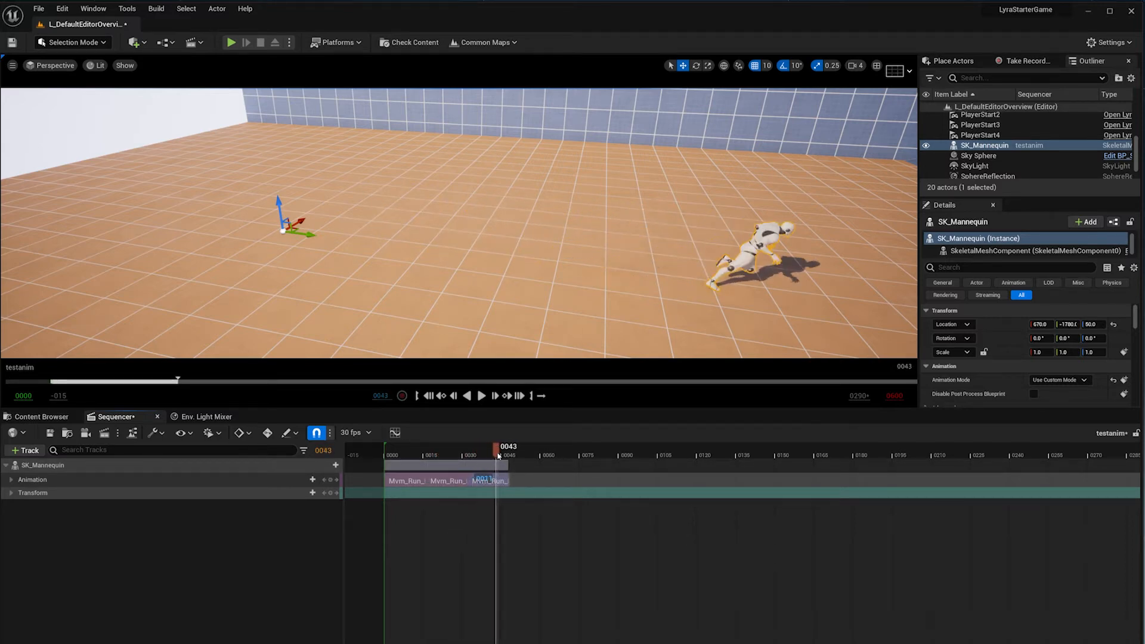
{"action": "right_click_drag", "start_coordinate": [697, 270], "coordinate": [739, 272]}
{"action": "right_click_drag", "start_coordinate": [677, 292], "coordinate": [764, 293]}
Find Jmp_Roll_Front_Root in CLazyAnimpack's Animations/P3-clazy-jump/Jmp_Roll_Front folder, preview it and select its name for copying
{"action": "left_click", "coordinate": [58, 418]}
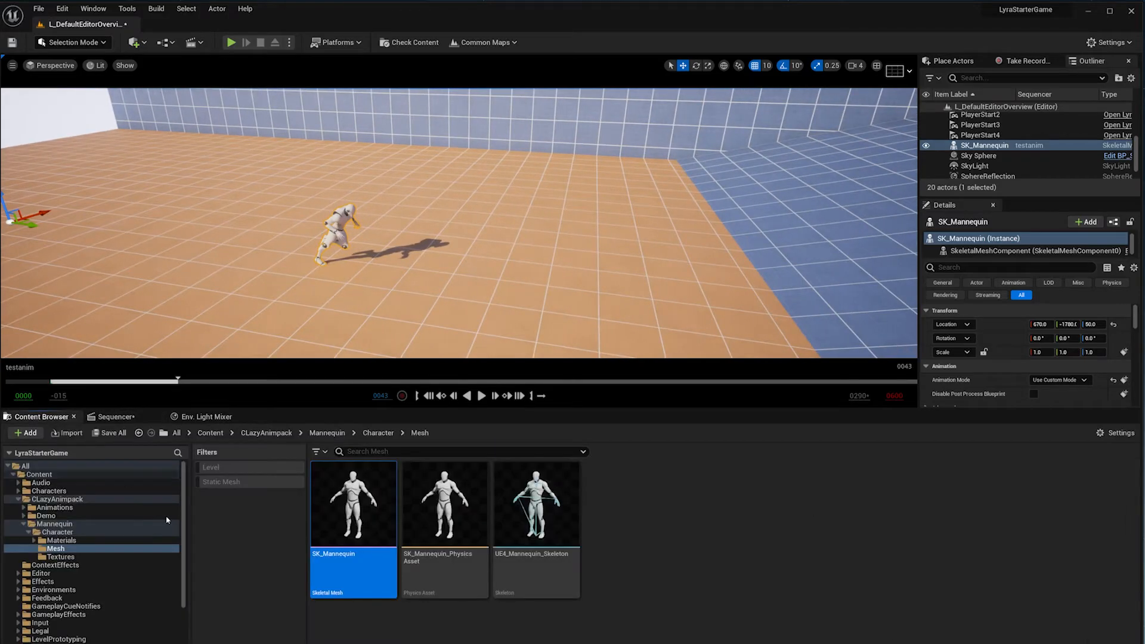
{"action": "left_click", "coordinate": [252, 435]}
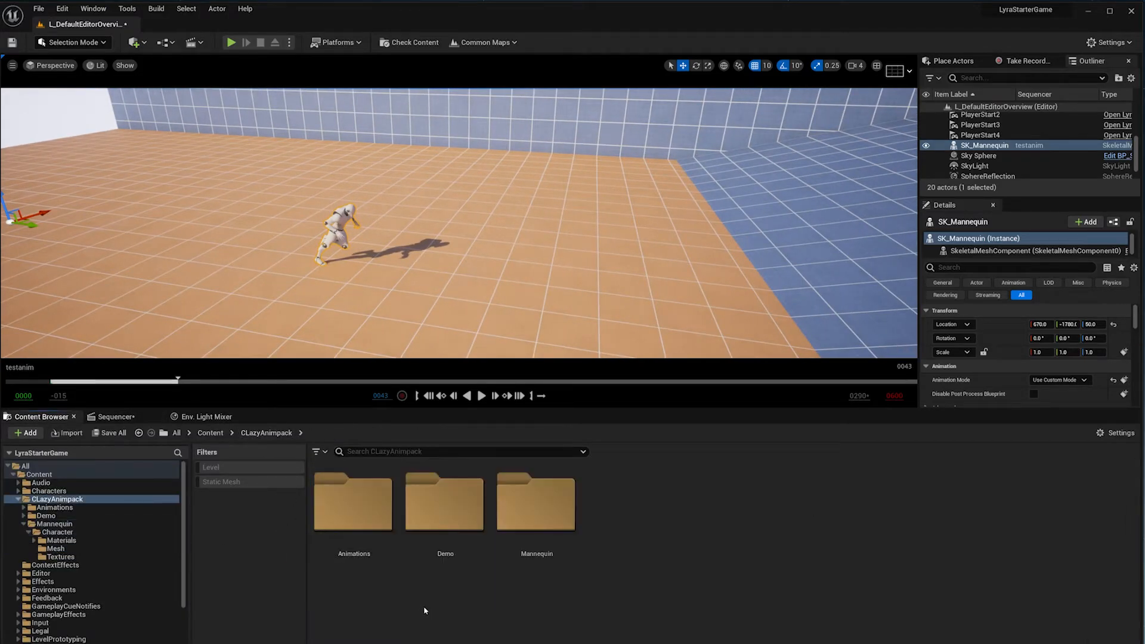
{"action": "double_click", "coordinate": [368, 492]}
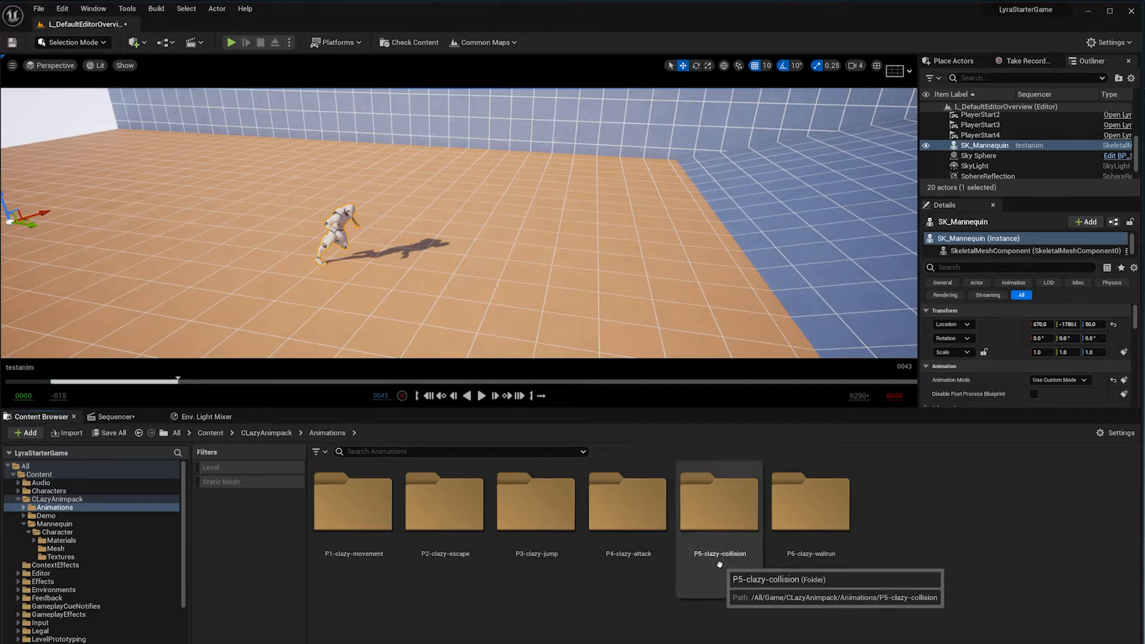
{"action": "double_click", "coordinate": [546, 549]}
{"action": "scroll", "coordinate": [567, 635], "scroll_direction": "down", "scroll_amount": 2}
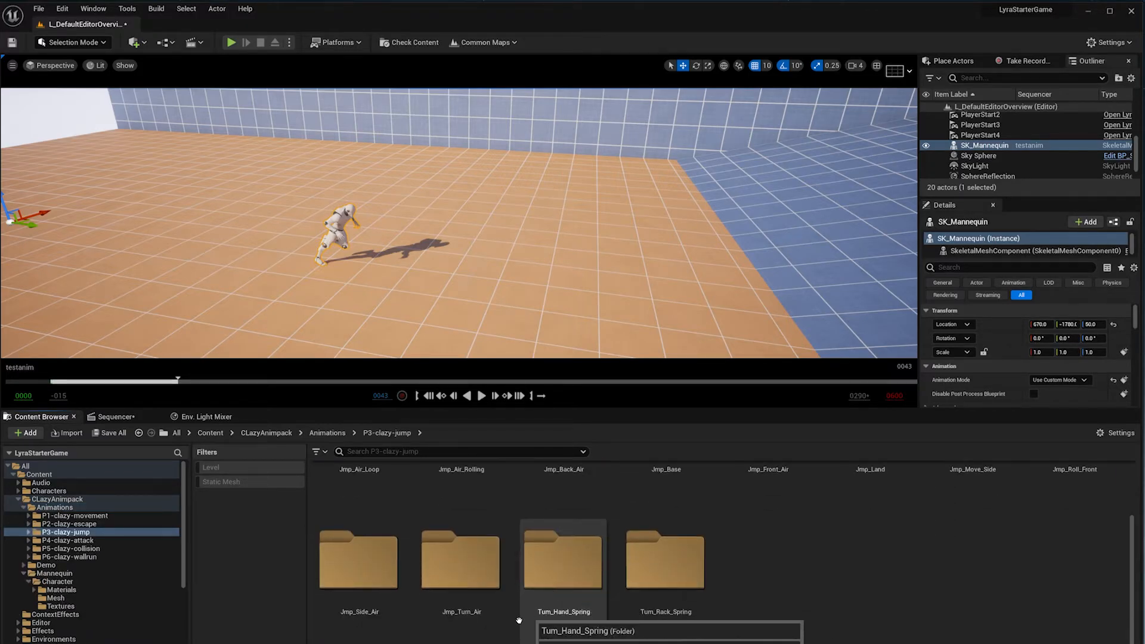
{"action": "scroll", "coordinate": [665, 573], "scroll_direction": "up", "scroll_amount": 2}
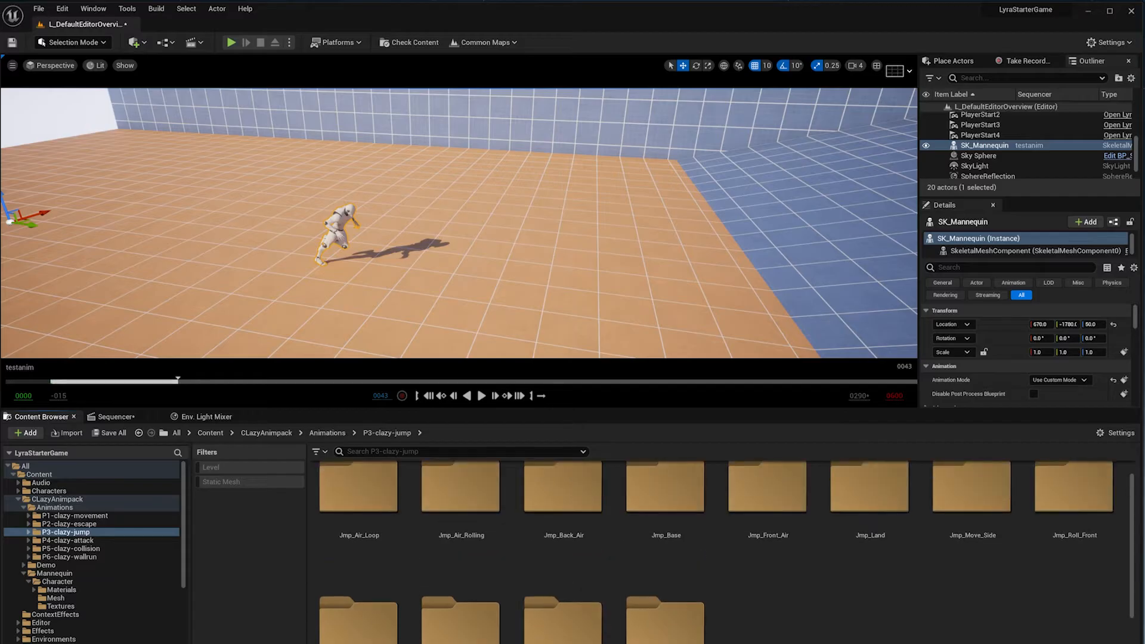
{"action": "double_click", "coordinate": [1073, 495]}
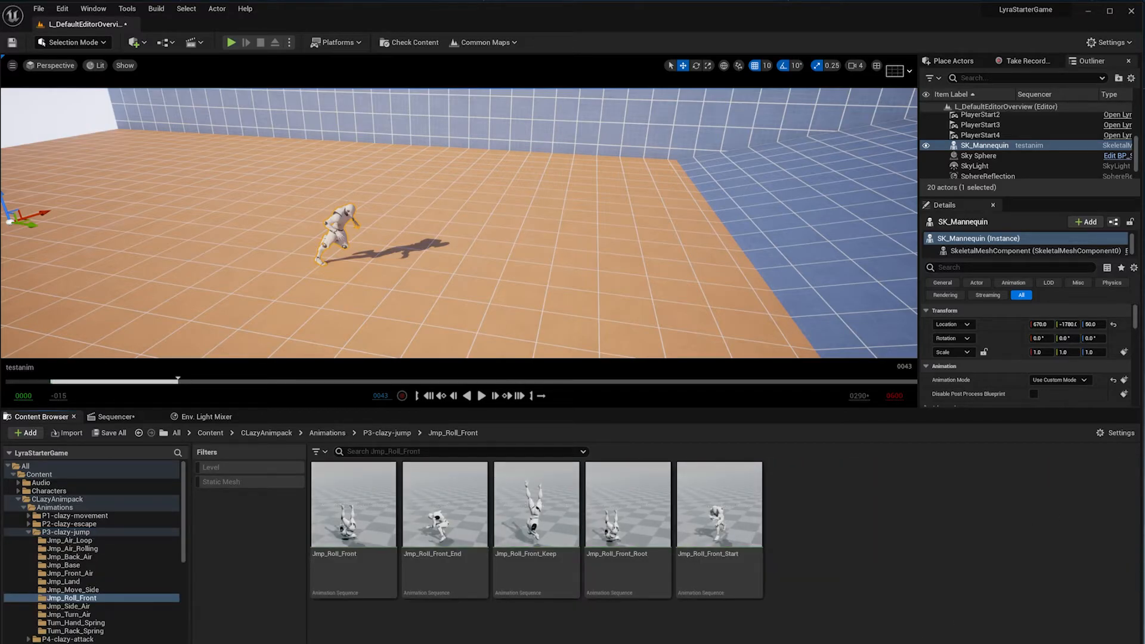
{"action": "double_click", "coordinate": [613, 557]}
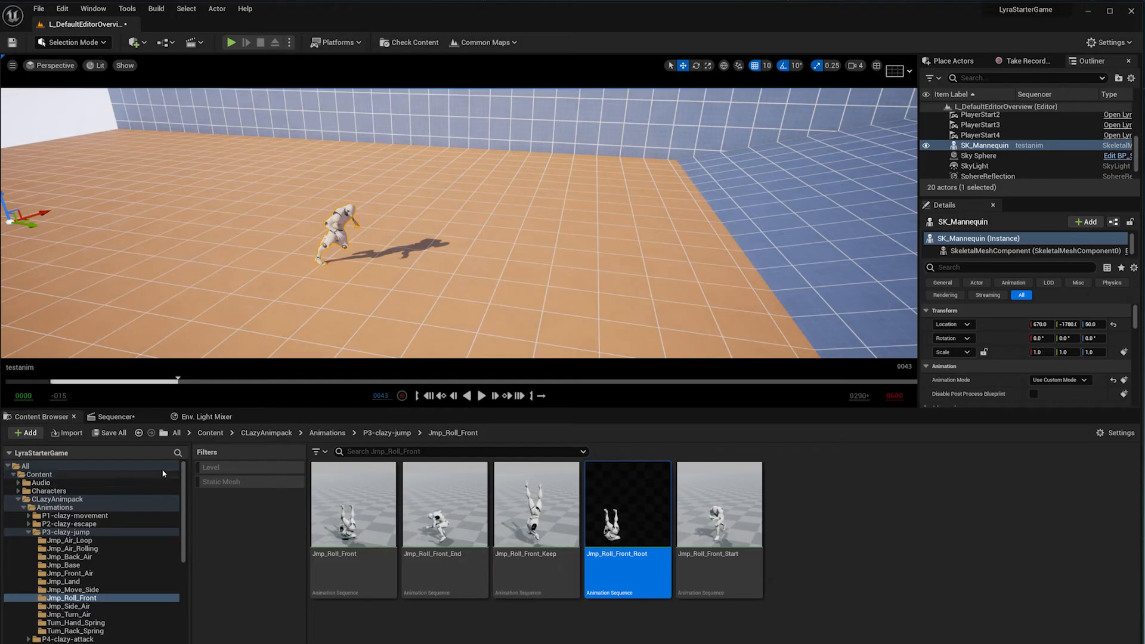
{"action": "left_click", "coordinate": [122, 416]}
{"action": "left_click", "coordinate": [40, 417]}
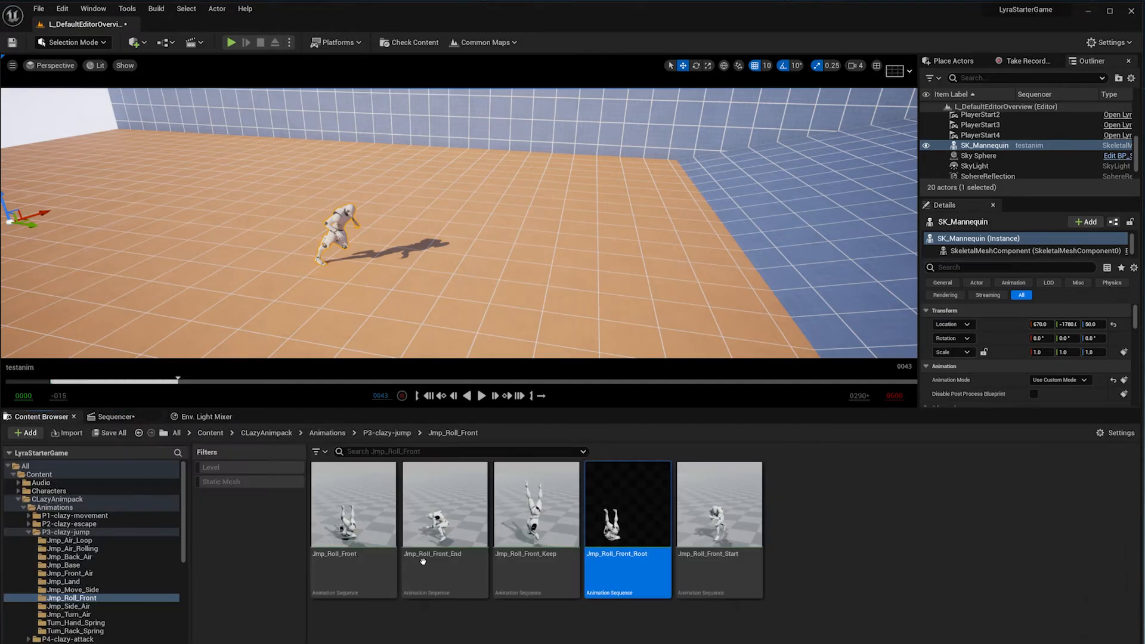
{"action": "left_click", "coordinate": [614, 554]}
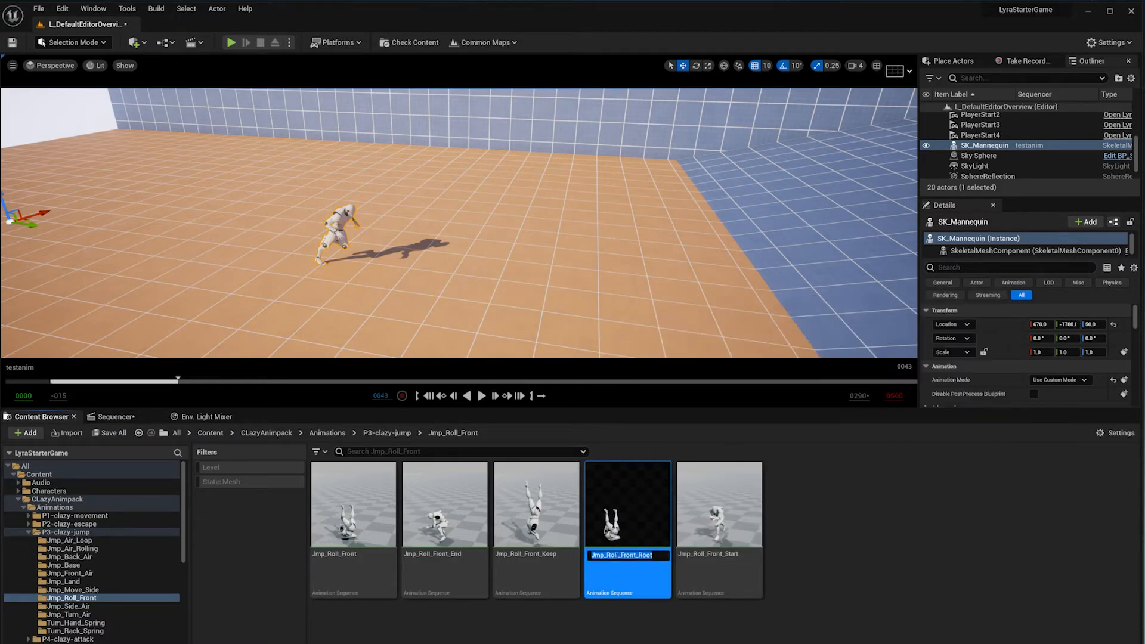
Add Jmp_Roll_Front_Root to SK_Mannequin's animation track and move the clip to start at frame 48, directly after the third run clip
{"action": "left_click", "coordinate": [116, 417]}
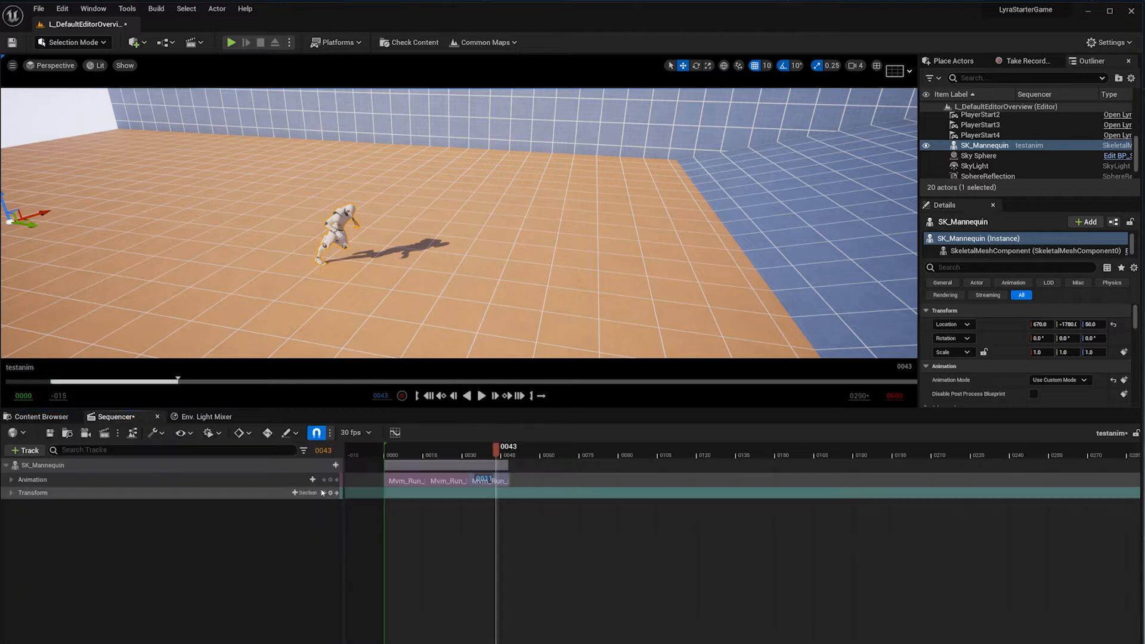
{"action": "left_click_drag", "start_coordinate": [501, 453], "coordinate": [529, 454]}
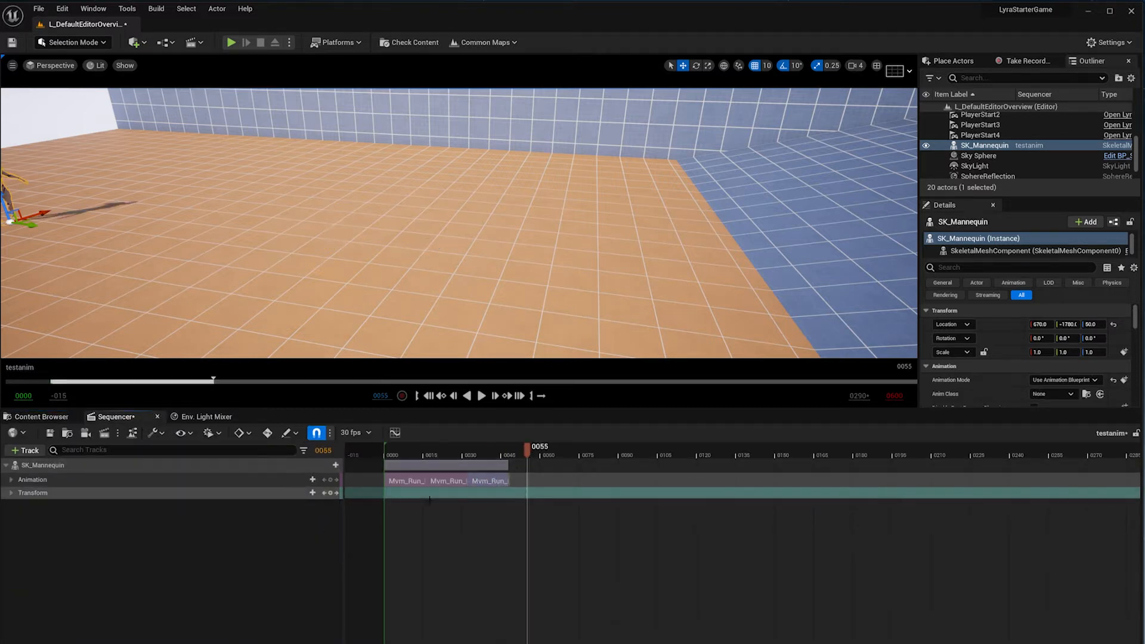
{"action": "left_click", "coordinate": [298, 480]}
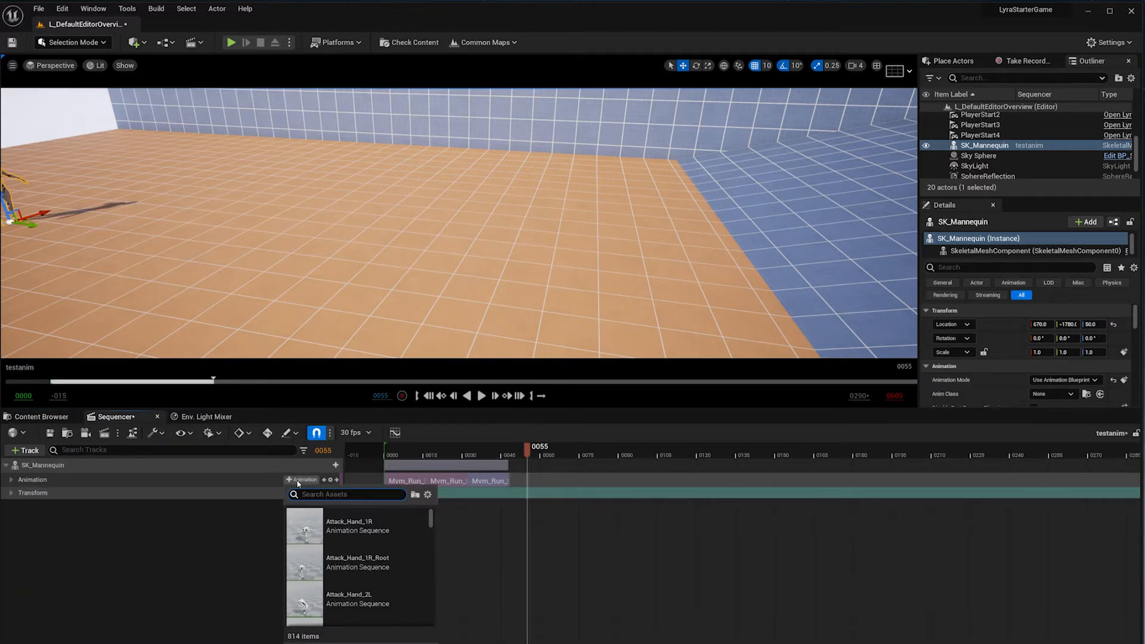
{"action": "left_click", "coordinate": [353, 528]}
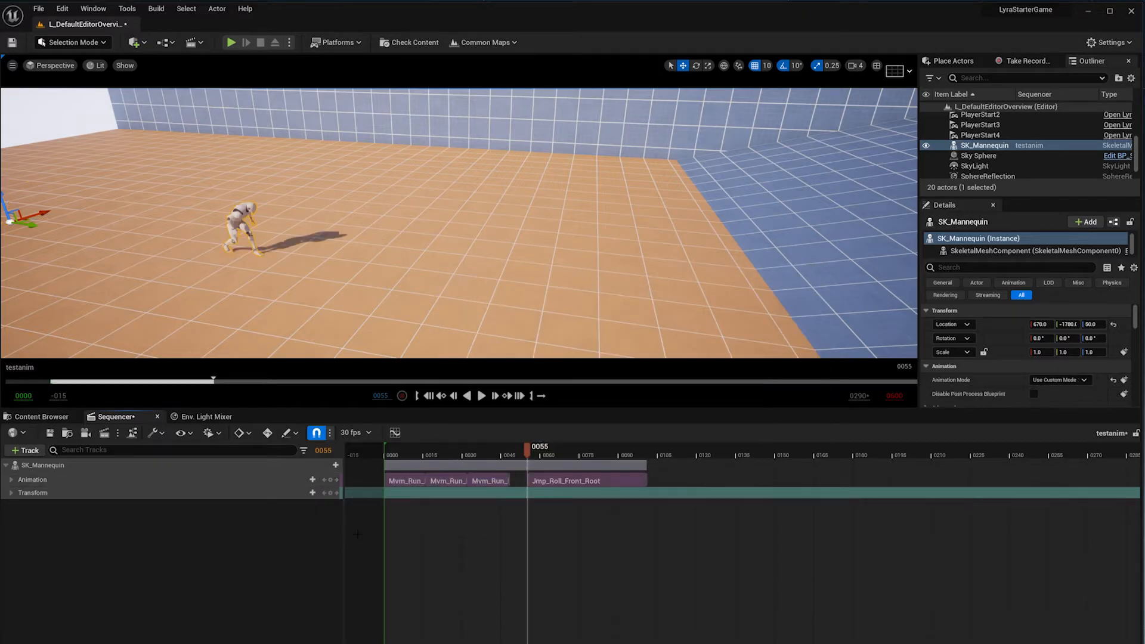
{"action": "left_click_drag", "start_coordinate": [554, 479], "coordinate": [508, 526]}
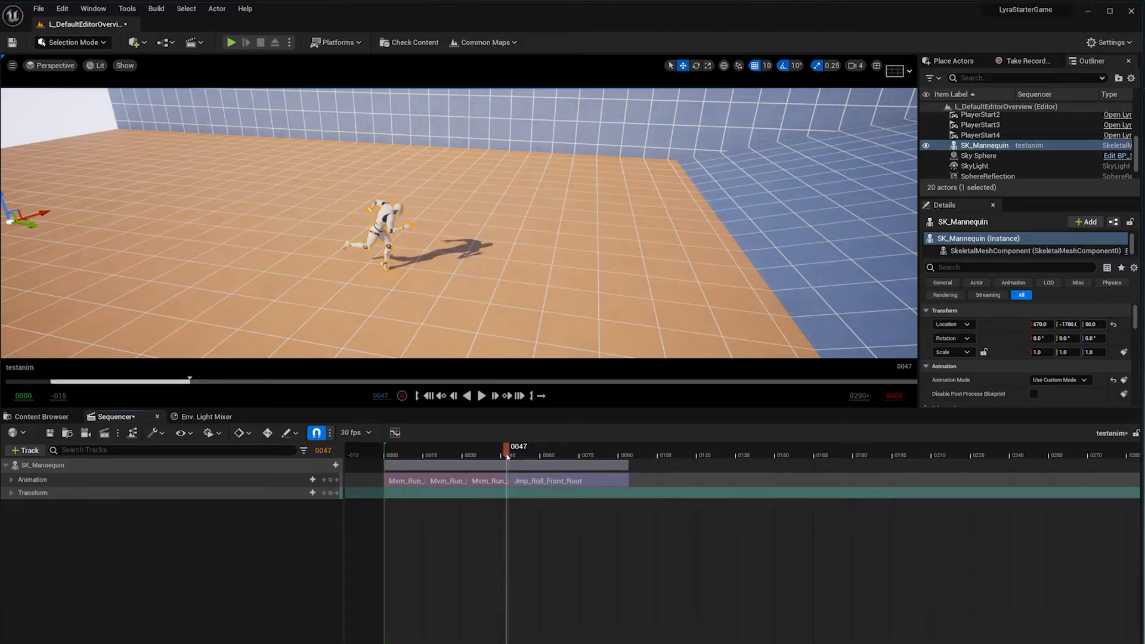
Set the playhead to frame 48 and match the Jmp_Roll_Front_Root clip to the previous clip using the foot_l bone
{"action": "left_click_drag", "start_coordinate": [508, 456], "coordinate": [510, 460]}
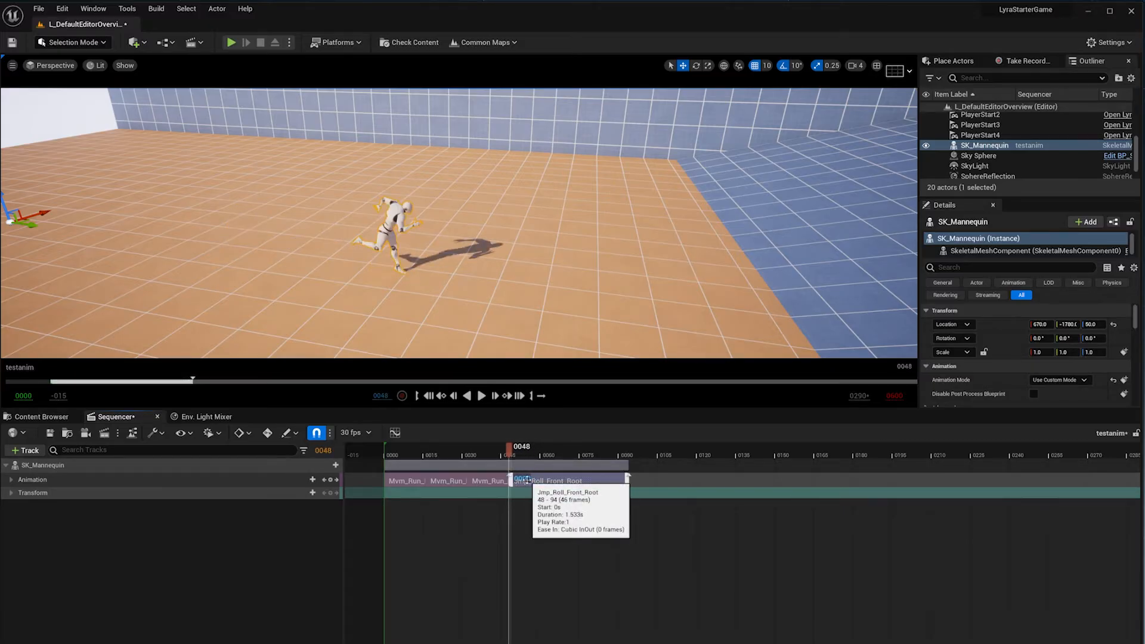
{"action": "right_click", "coordinate": [527, 481]}
{"action": "mouse_move", "coordinate": [668, 370]}
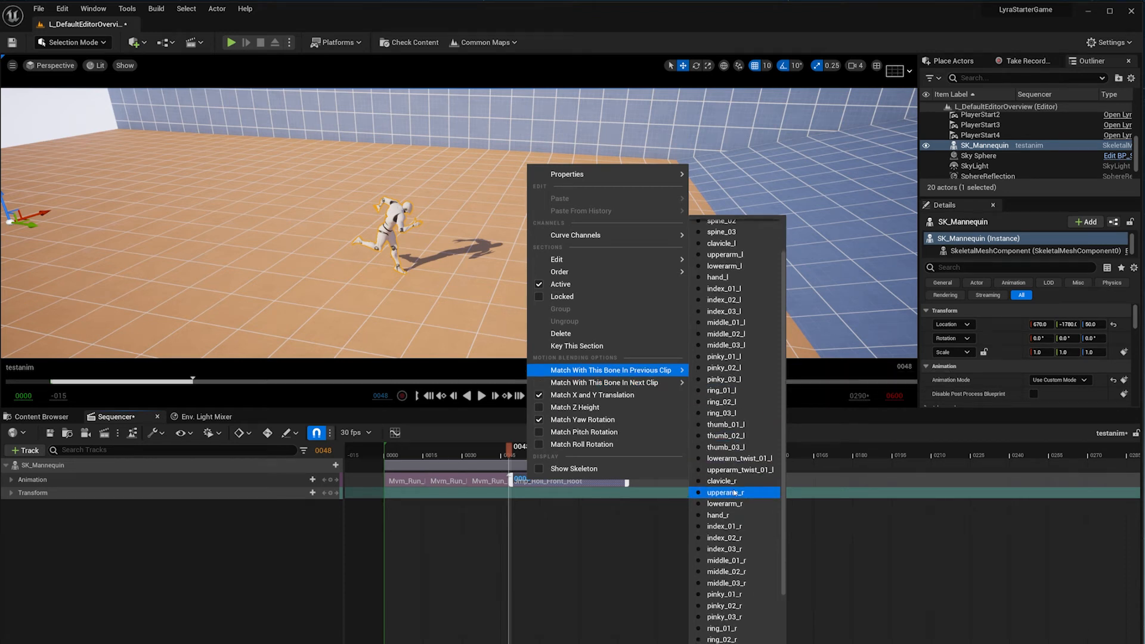
{"action": "scroll", "coordinate": [738, 400], "scroll_direction": "down", "scroll_amount": 4}
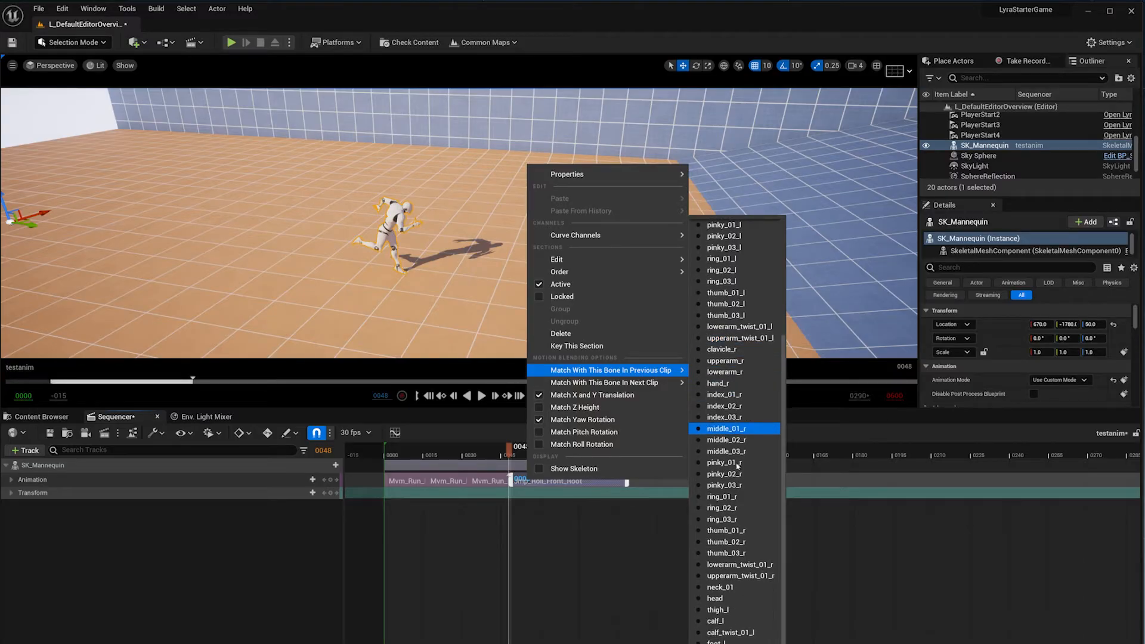
{"action": "scroll", "coordinate": [720, 459], "scroll_direction": "down", "scroll_amount": 2}
{"action": "left_click", "coordinate": [719, 595]}
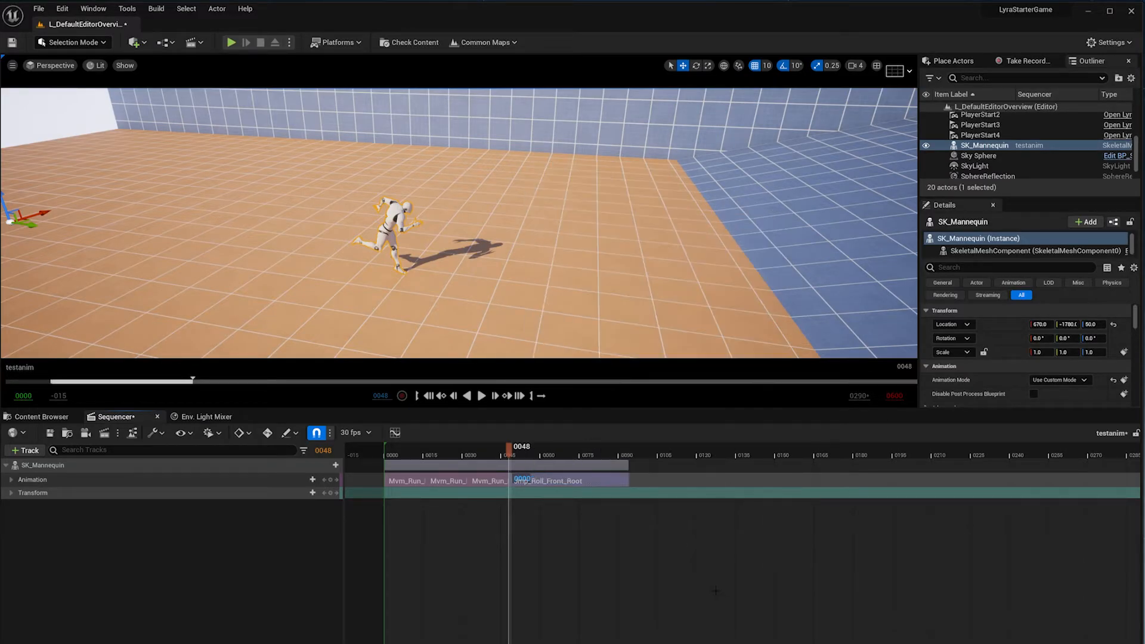
Play the sequence from near its start and scrub back through the transition from the third run clip into the front roll
{"action": "left_click_drag", "start_coordinate": [510, 448], "coordinate": [404, 494]}
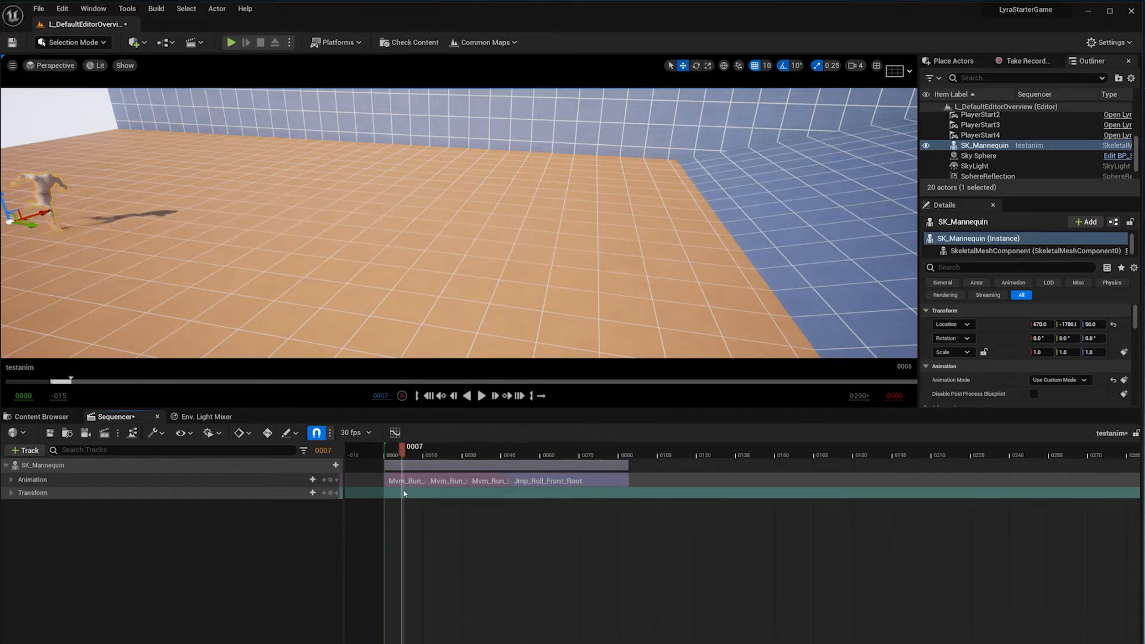
{"action": "left_click", "coordinate": [481, 396]}
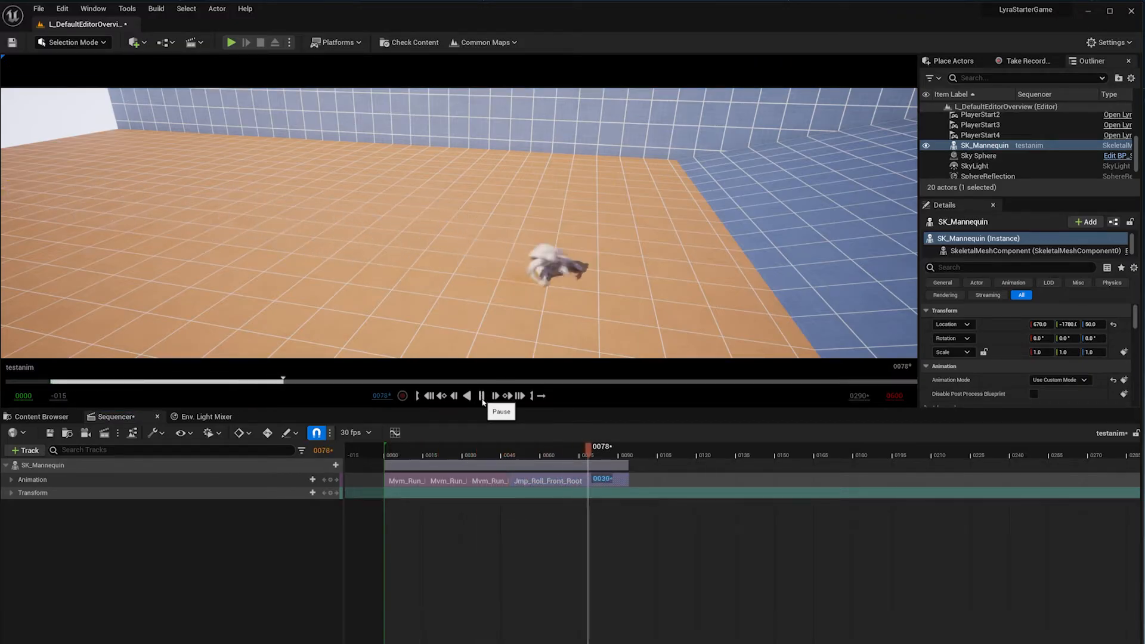
{"action": "left_click", "coordinate": [482, 401]}
{"action": "left_click_drag", "start_coordinate": [644, 452], "coordinate": [553, 477]}
{"action": "left_click_drag", "start_coordinate": [564, 481], "coordinate": [530, 516]}
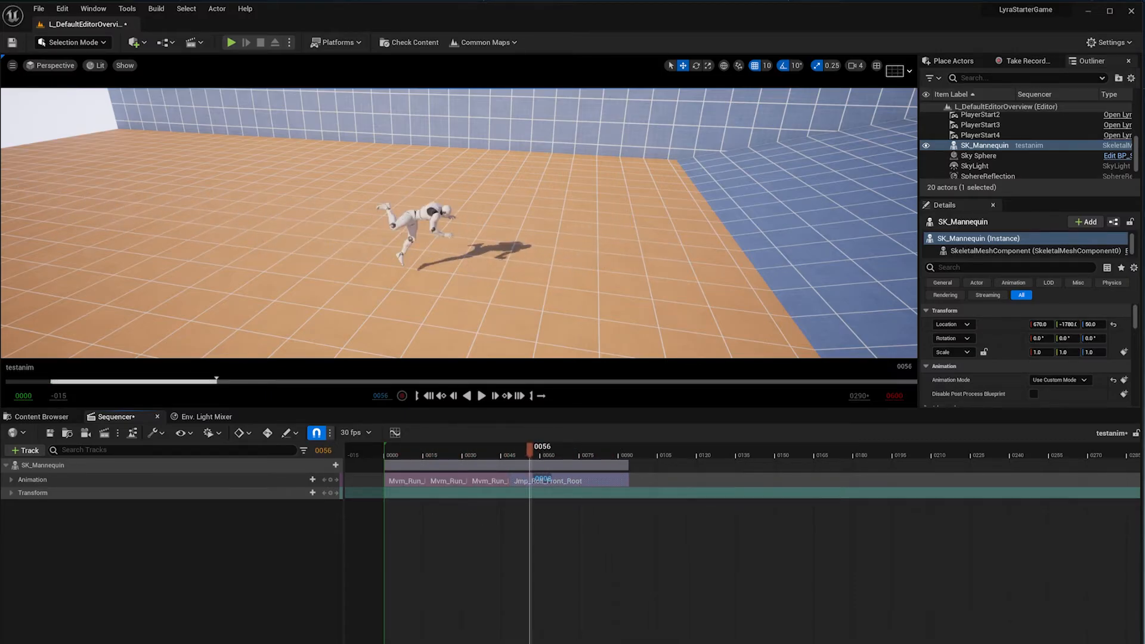
Move the Jmp_Roll_Front_Root clip to start at frame 43, overlapping the third run clip by five frames, and play the blend from frame 9
{"action": "left_click_drag", "start_coordinate": [738, 637], "coordinate": [551, 635]}
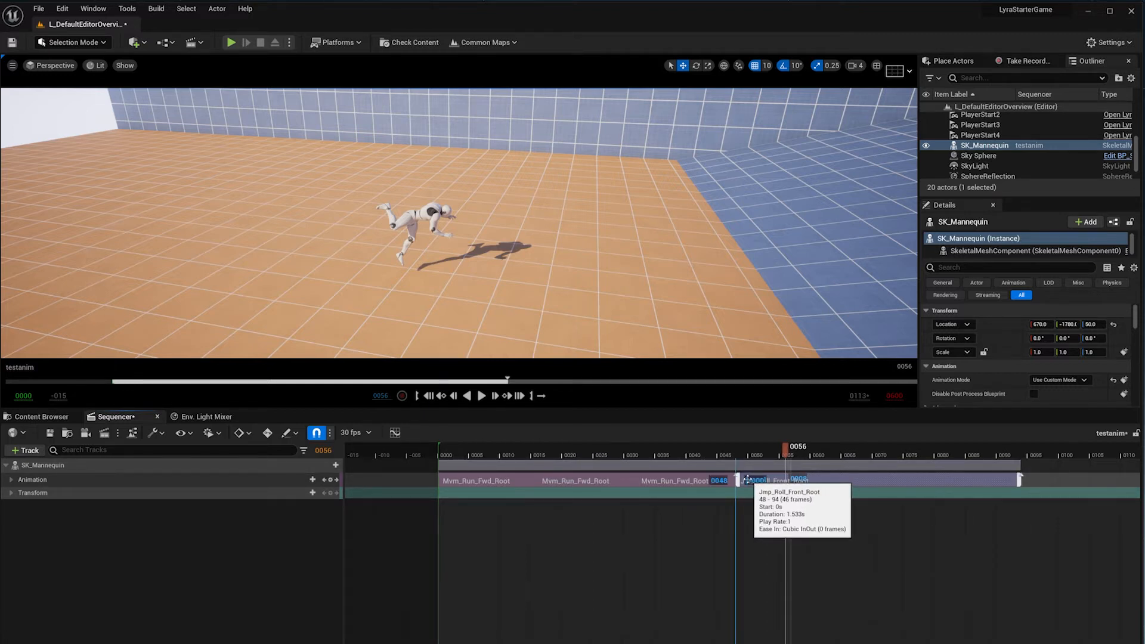
{"action": "mouse_move", "coordinate": [747, 480]}
{"action": "left_mouse_down"}
{"action": "mouse_move", "coordinate": [621, 459]}
{"action": "mouse_move", "coordinate": [714, 473]}
{"action": "mouse_move", "coordinate": [788, 506]}
{"action": "mouse_move", "coordinate": [761, 481]}
{"action": "mouse_move", "coordinate": [730, 481]}
{"action": "mouse_move", "coordinate": [743, 481]}
{"action": "left_mouse_up"}
{"action": "left_click", "coordinate": [494, 455]}
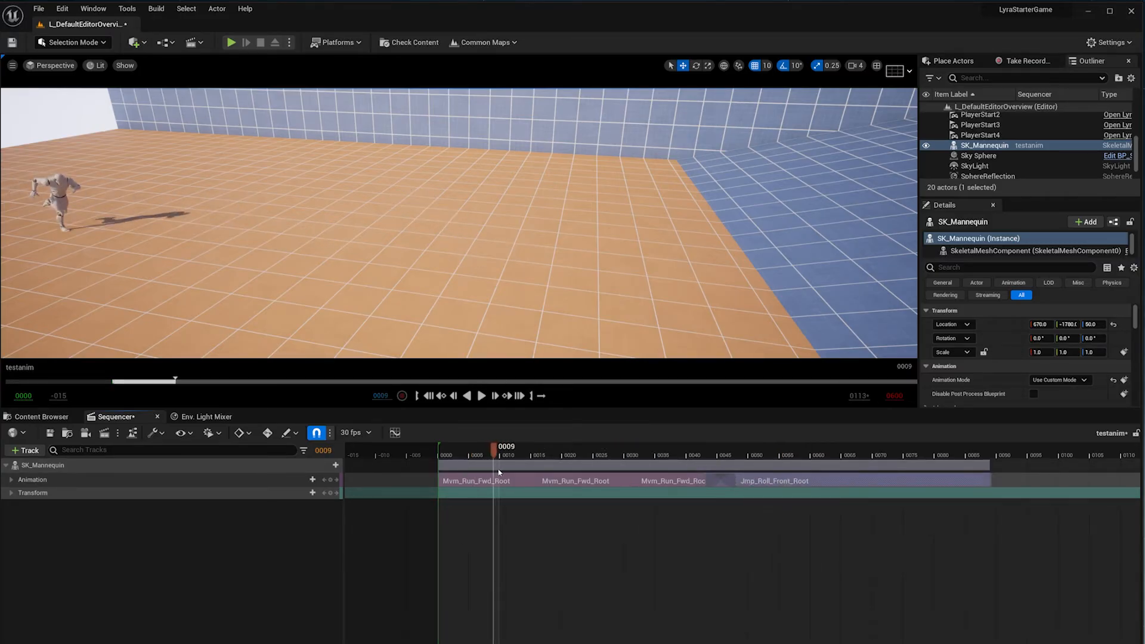
{"action": "left_click", "coordinate": [481, 397]}
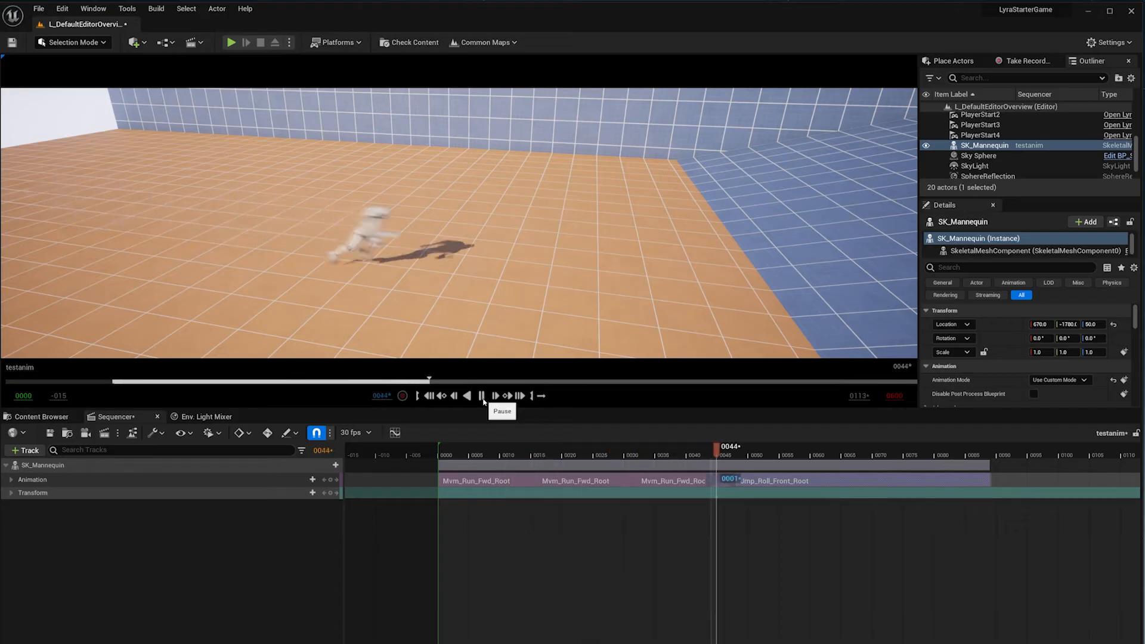
{"action": "left_click", "coordinate": [481, 396]}
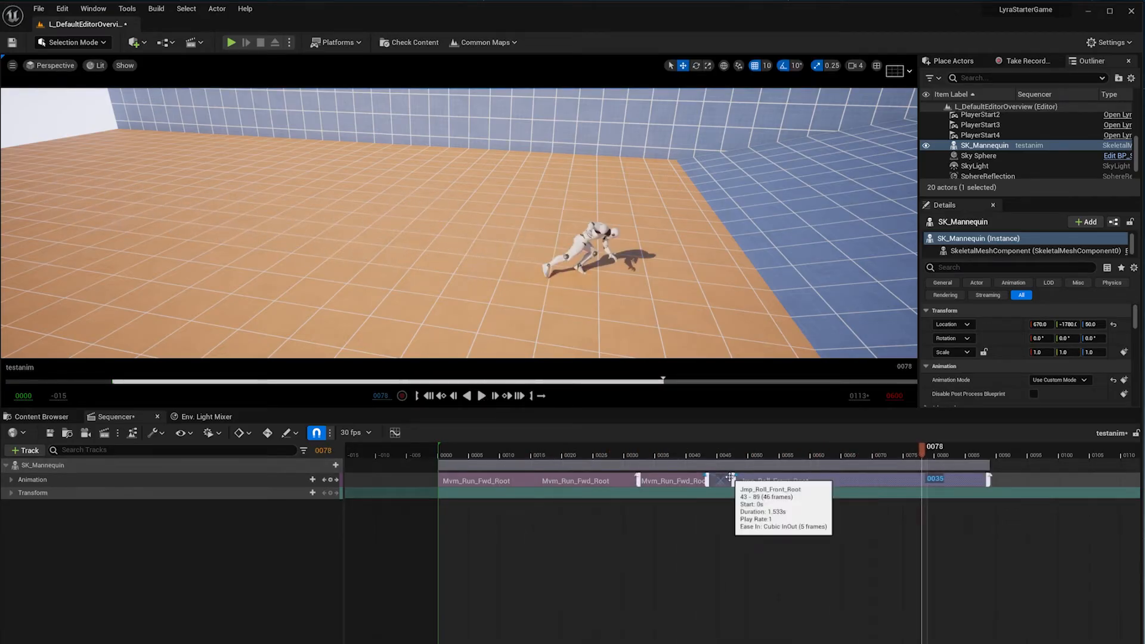
Move the Jmp_Roll_Front_Root clip to start at frame 46 for a two-frame blend and scrub through the transition
{"action": "left_click_drag", "start_coordinate": [779, 479], "coordinate": [746, 473]}
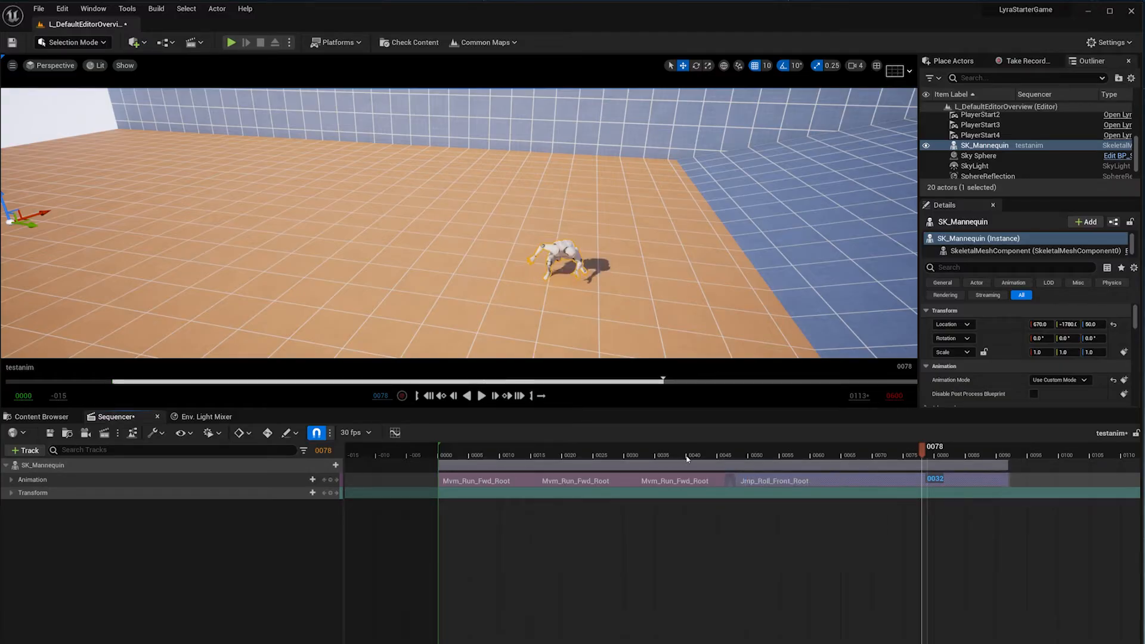
{"action": "left_click_drag", "start_coordinate": [642, 454], "coordinate": [854, 511]}
Copy the first Mvm_Run_Fwd_Root clip and place the copy at frame 92, directly after the roll clip
{"action": "left_click", "coordinate": [594, 480]}
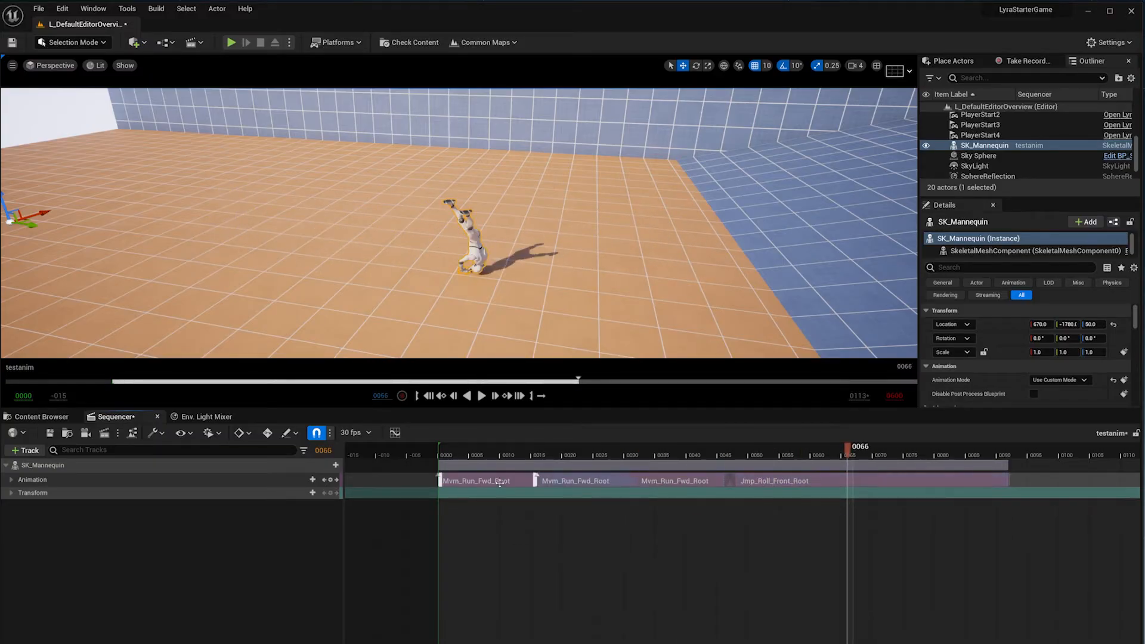
{"action": "left_click", "coordinate": [499, 480]}
{"action": "scroll", "coordinate": [743, 542], "scroll_direction": "down", "scroll_amount": 4, "text": "ctrl"}
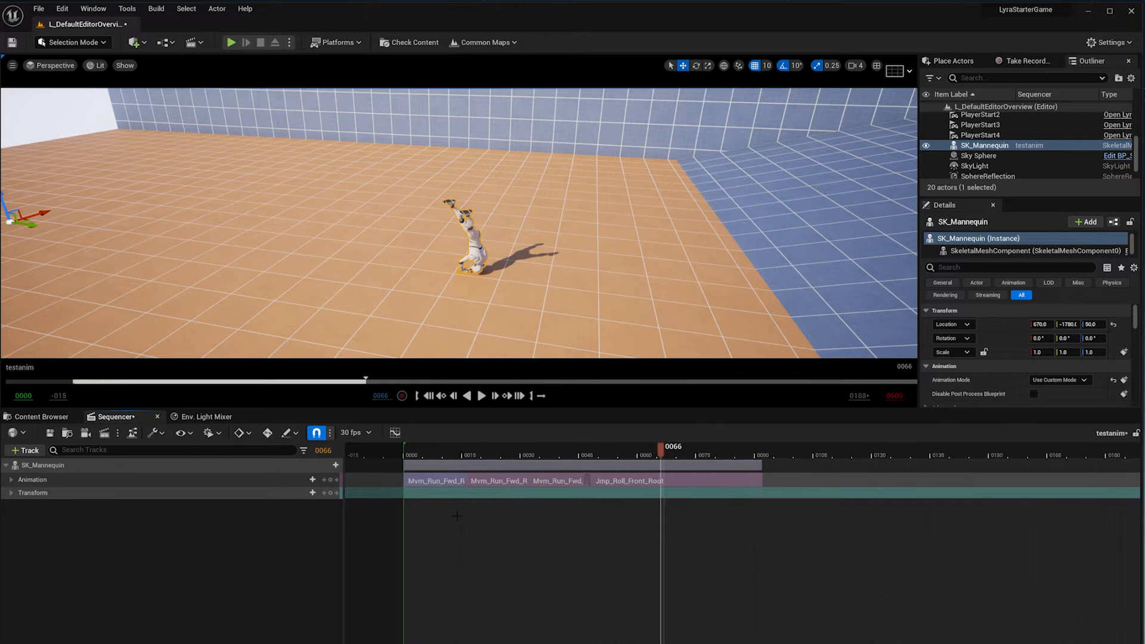
{"action": "right_click", "coordinate": [444, 477]}
{"action": "left_click", "coordinate": [769, 465]}
{"action": "left_click", "coordinate": [775, 454]}
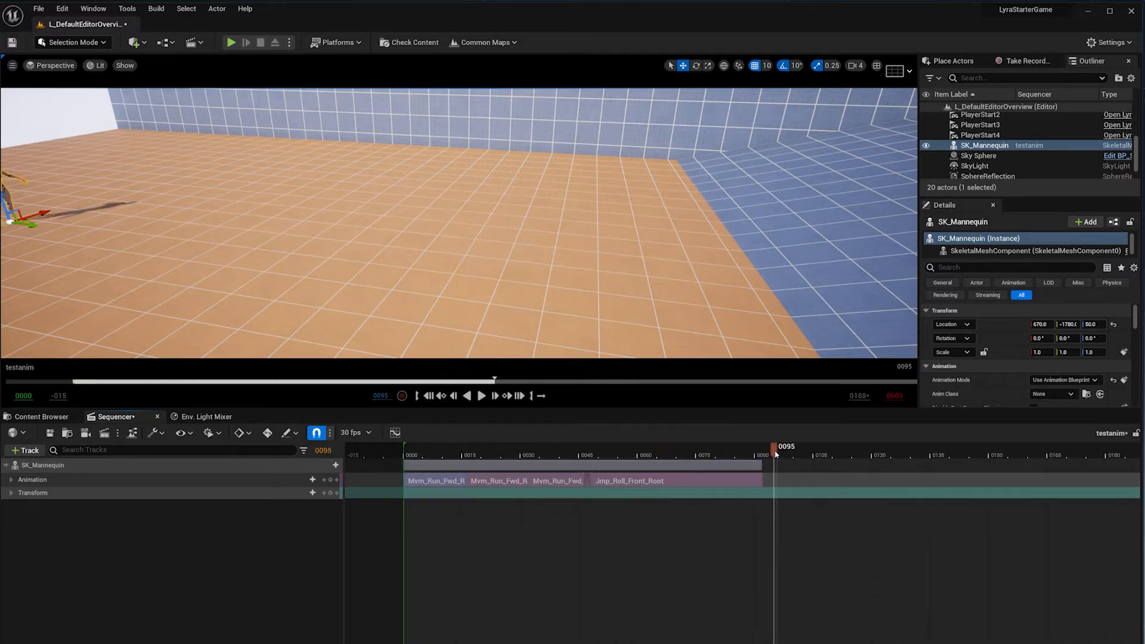
{"action": "left_click", "coordinate": [695, 455]}
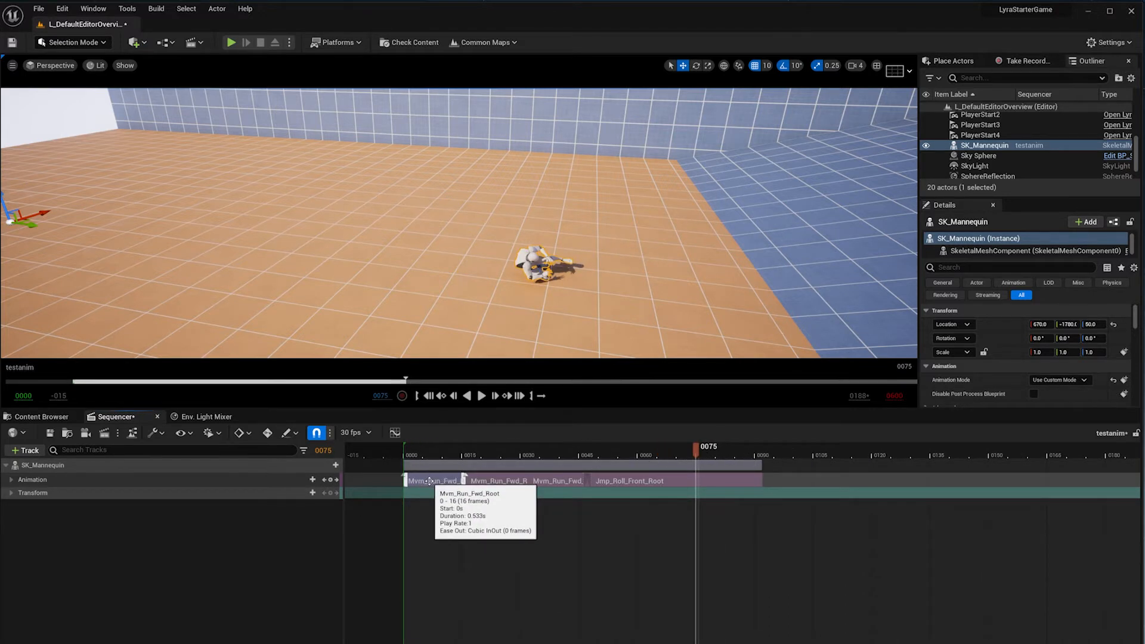
{"action": "left_click_drag", "start_coordinate": [429, 480], "coordinate": [790, 485]}
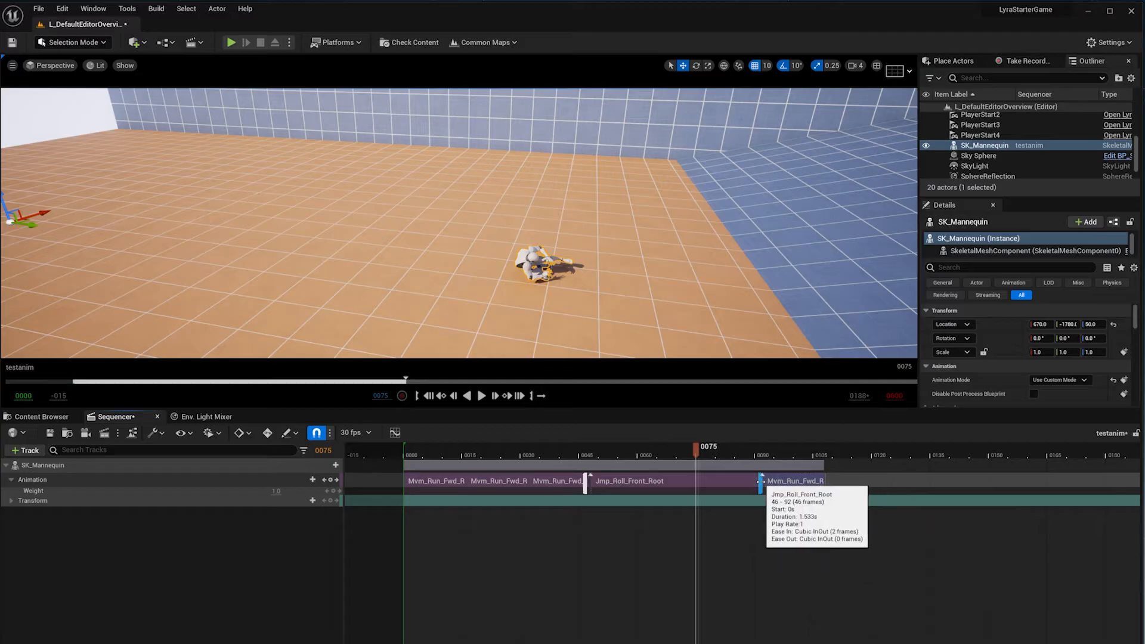
Set the playhead to frame 92 and match the copied run clip to the roll clip using the foot_l bone
{"action": "left_click", "coordinate": [775, 455]}
{"action": "left_click_drag", "start_coordinate": [782, 456], "coordinate": [766, 477]}
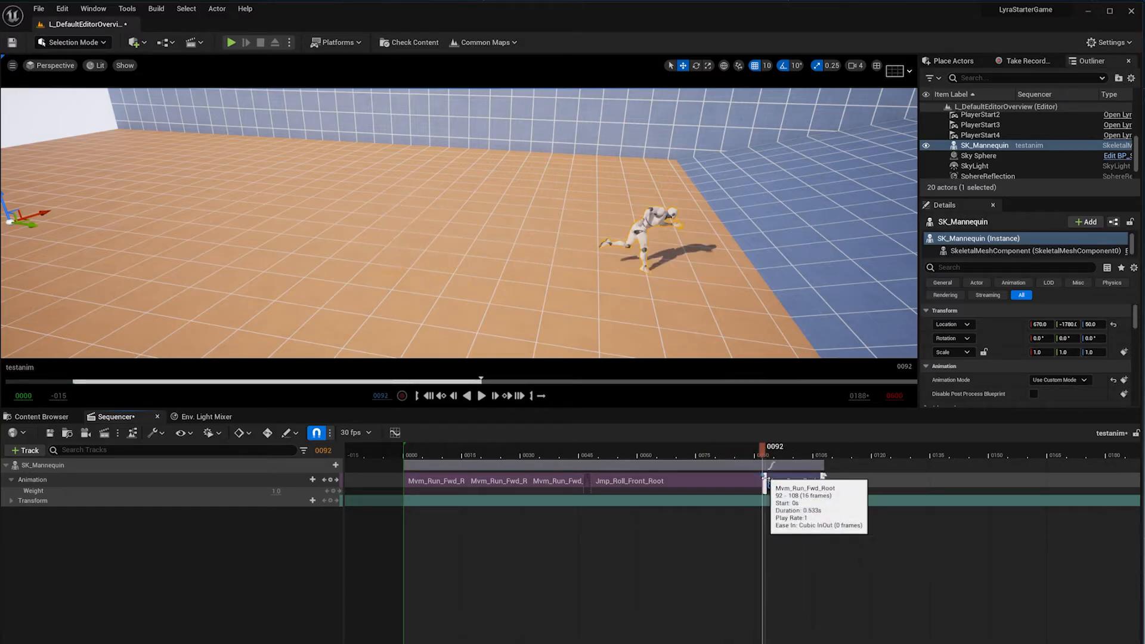
{"action": "right_click", "coordinate": [786, 486]}
{"action": "mouse_move", "coordinate": [855, 377]}
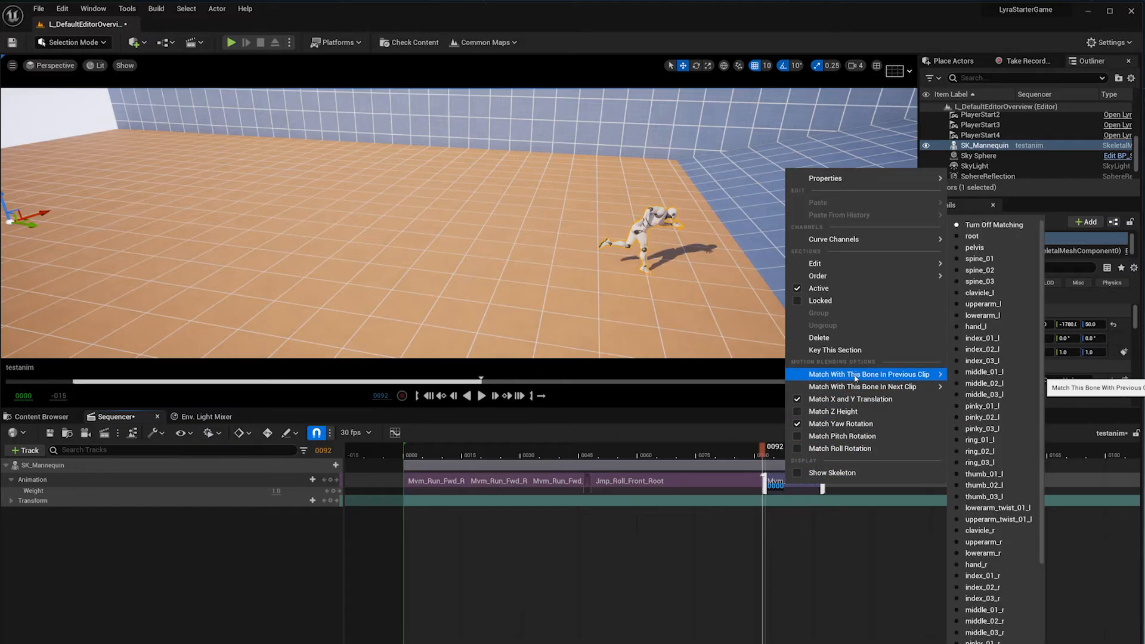
{"action": "scroll", "coordinate": [981, 471], "scroll_direction": "down", "scroll_amount": 8}
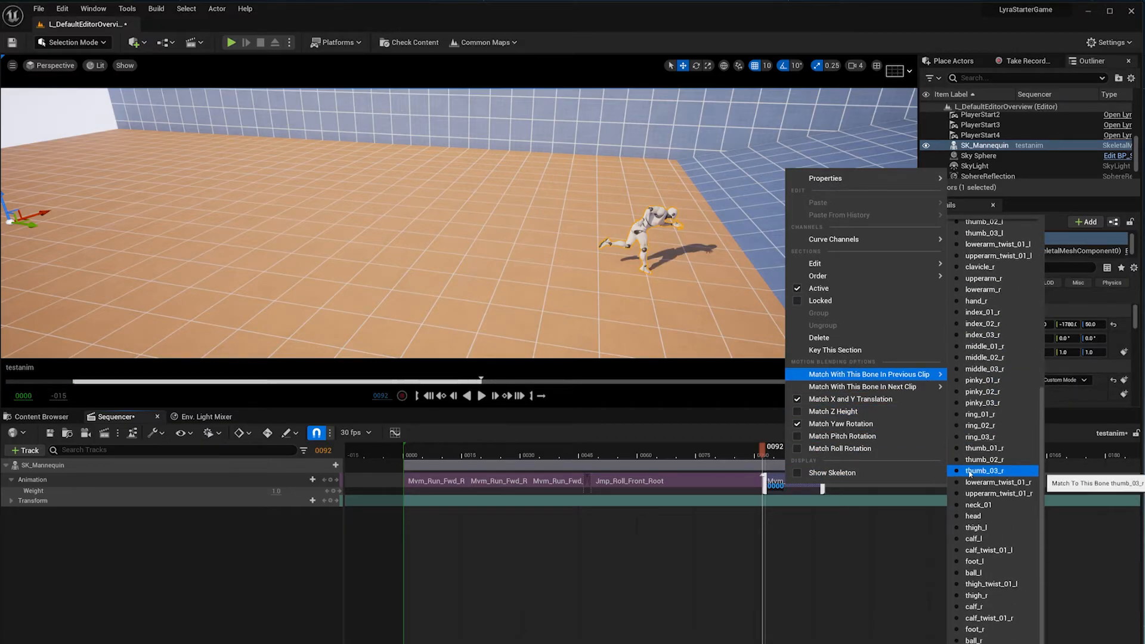
{"action": "left_click", "coordinate": [977, 559]}
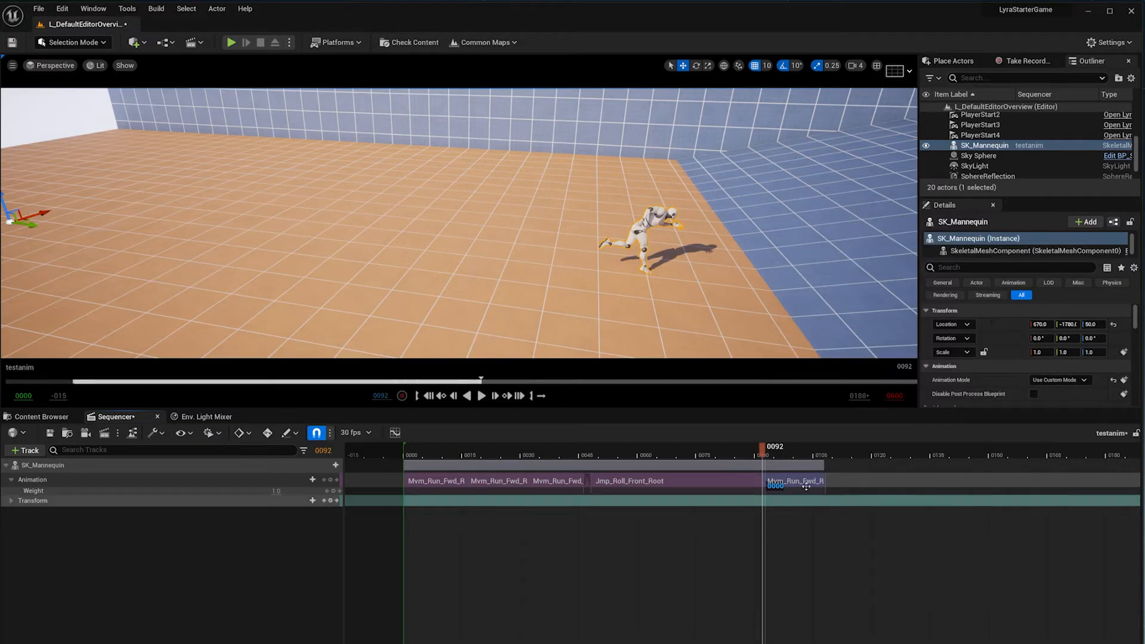
Return to frame 0, frame the whole run path in the viewport and play the full sequence
{"action": "left_click_drag", "start_coordinate": [764, 452], "coordinate": [405, 490]}
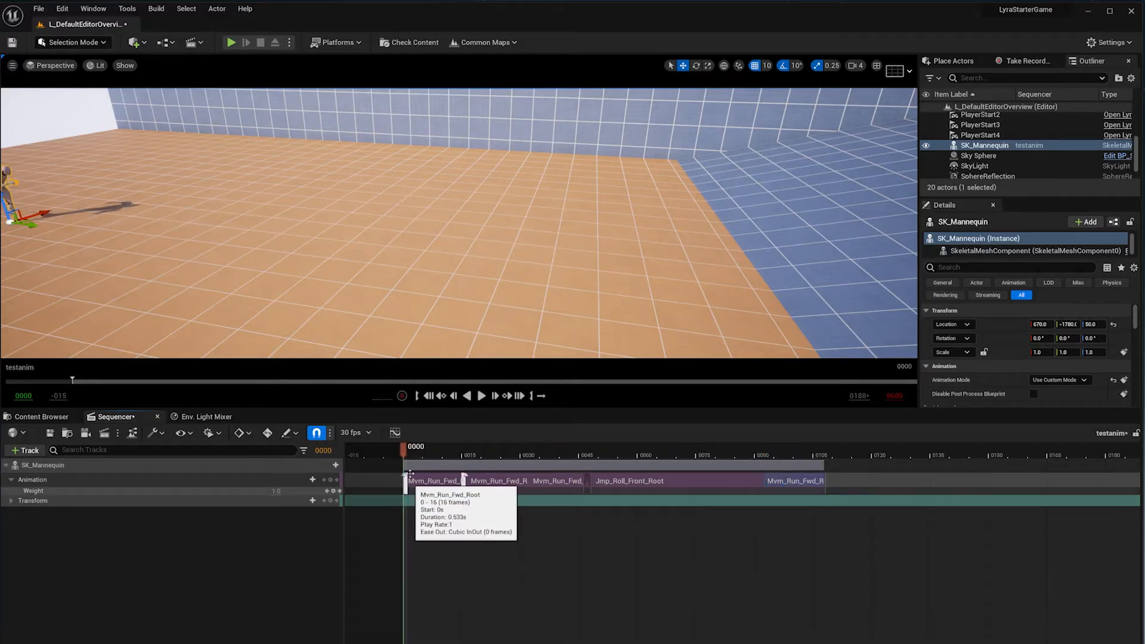
{"action": "right_click_drag", "start_coordinate": [401, 298], "coordinate": [307, 305]}
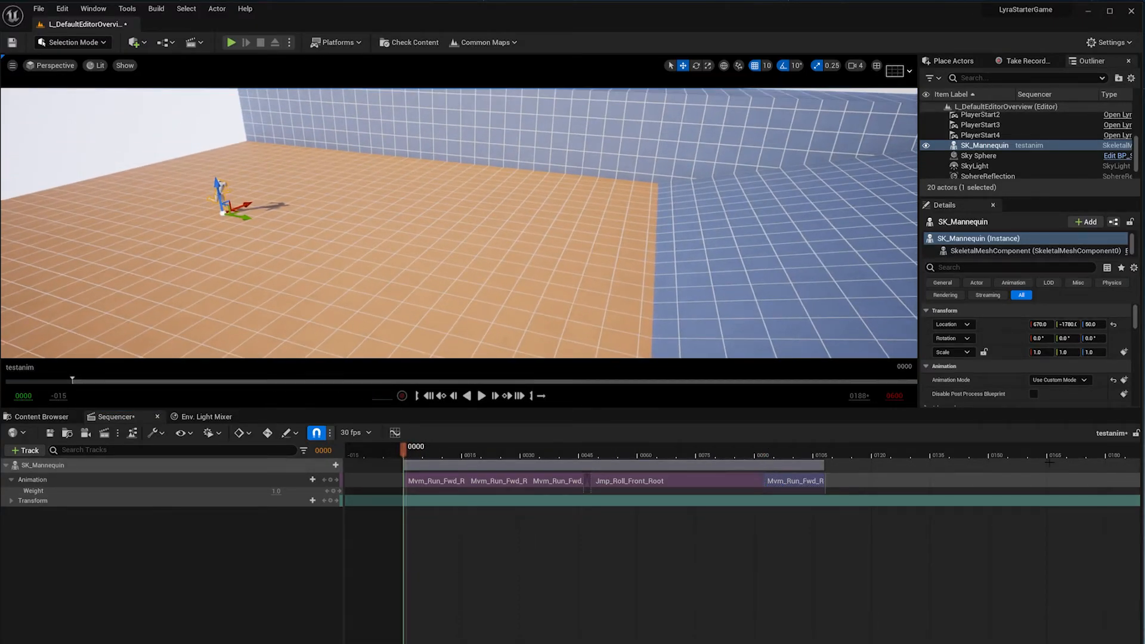
{"action": "left_click", "coordinate": [481, 396]}
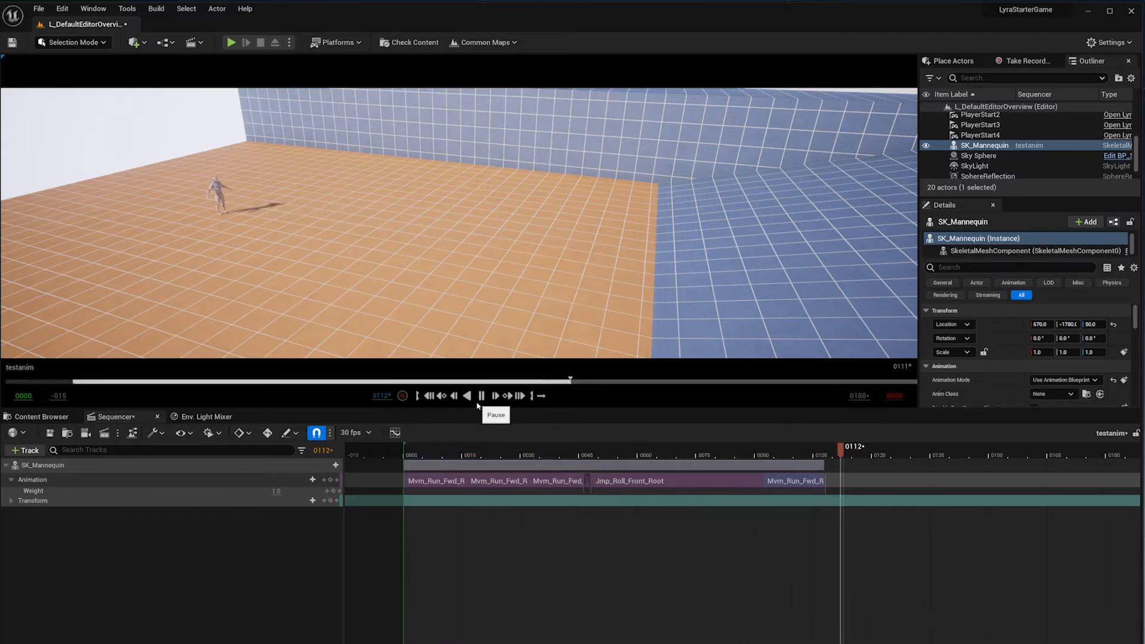
{"action": "left_click", "coordinate": [481, 397]}
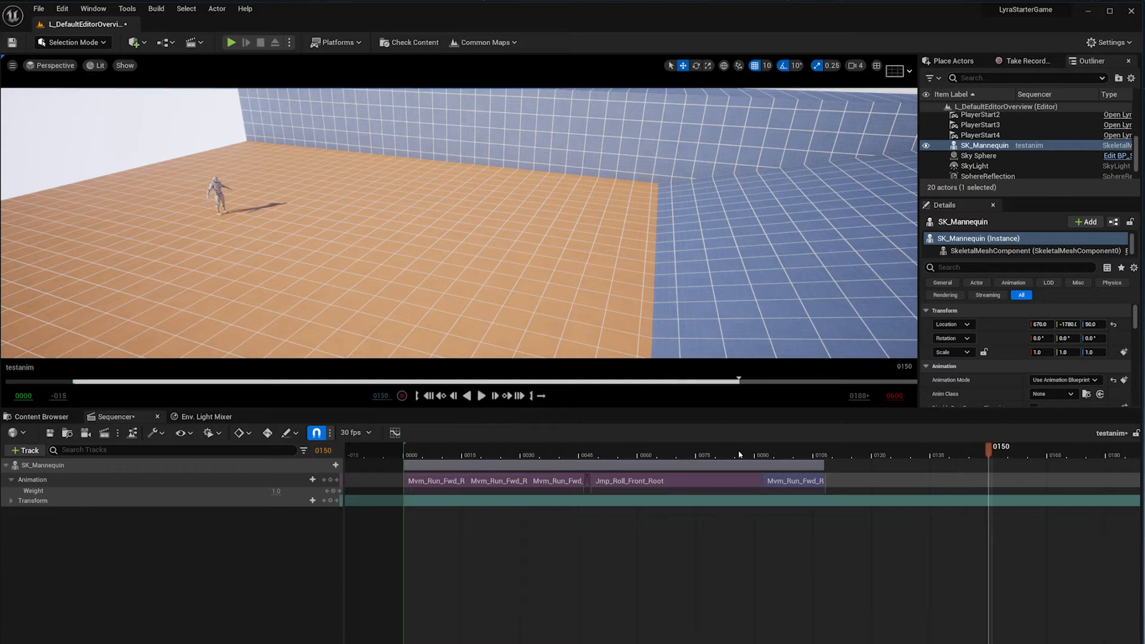
Scrub and step through the frames around the roll-to-run transition to examine the mannequin's position and direction
{"action": "left_click_drag", "start_coordinate": [738, 455], "coordinate": [731, 460]}
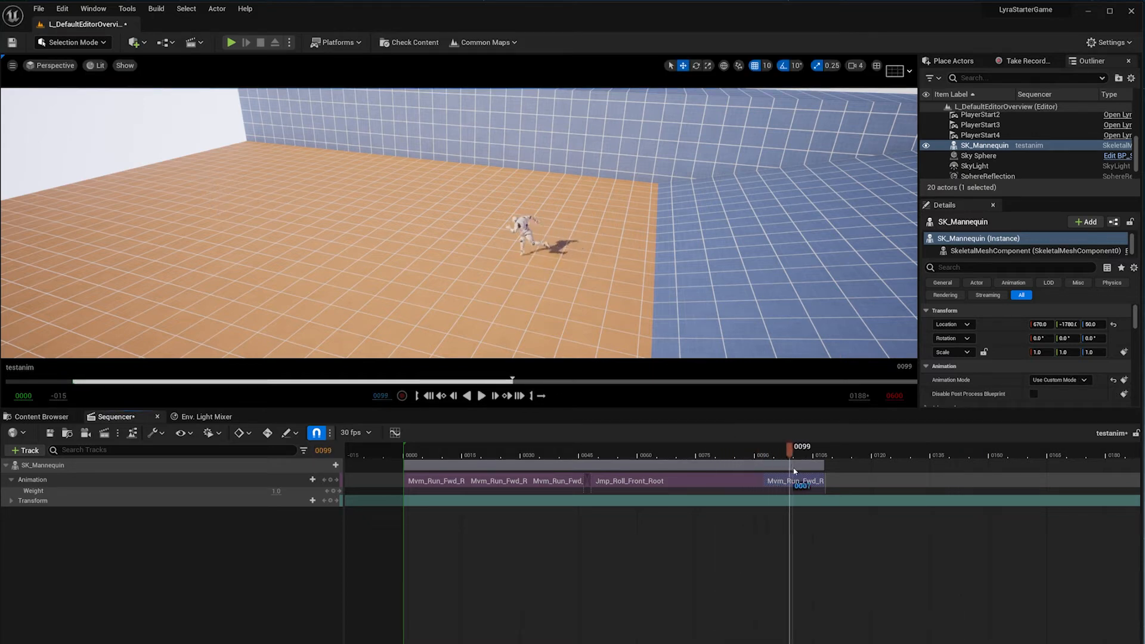
{"action": "left_click", "coordinate": [770, 453]}
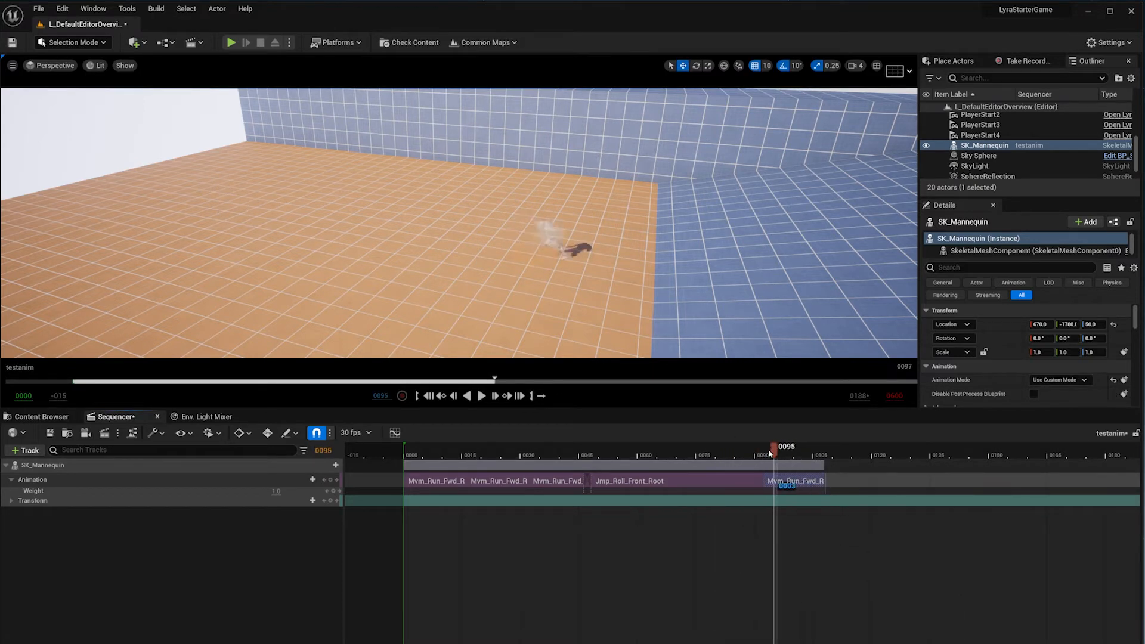
{"action": "key", "text": "Right"}
{"action": "key", "text": "Right"}
{"action": "key", "text": "Right"}
{"action": "key", "text": "Right"}
{"action": "key", "text": "Right"}
{"action": "key", "text": "Right"}
{"action": "key", "text": "Right"}
{"action": "key", "text": "Right"}
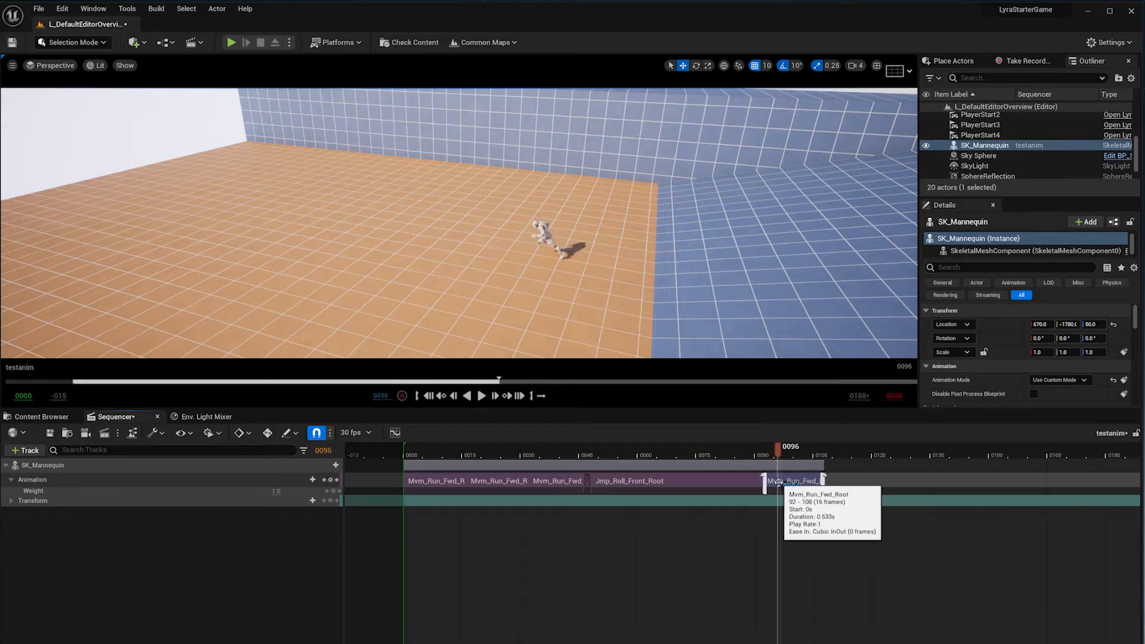
Delete the copied run clip after the roll and add a new Mvm_Run_Fwd_Root animation at frame 96 instead
{"action": "left_click", "coordinate": [793, 486]}
{"action": "key", "text": "Delete"}
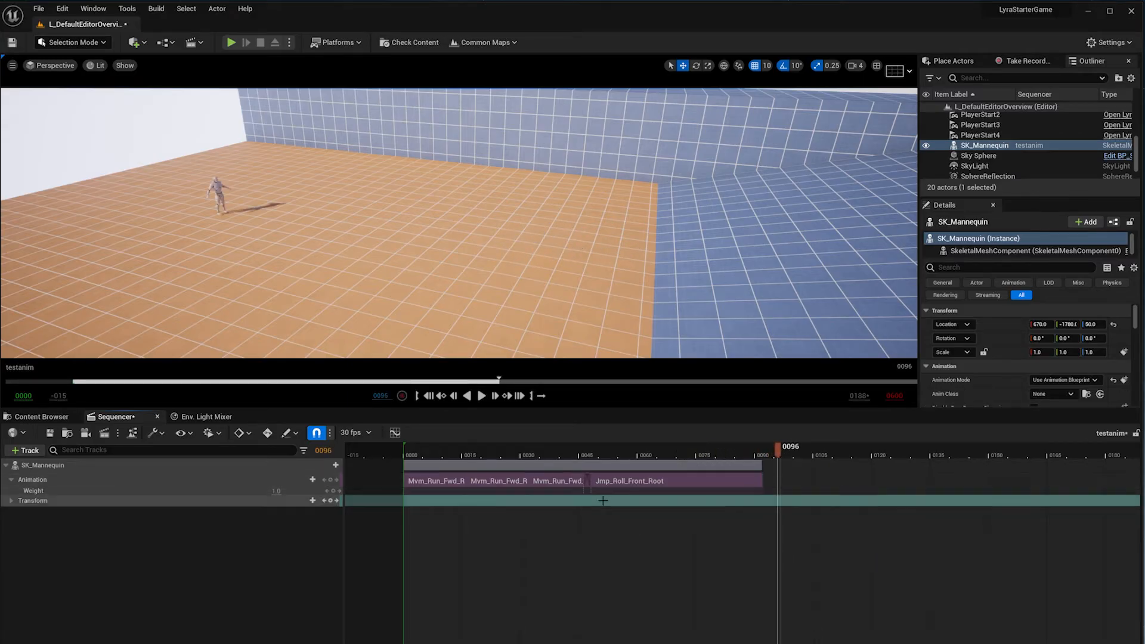
{"action": "left_click", "coordinate": [302, 480]}
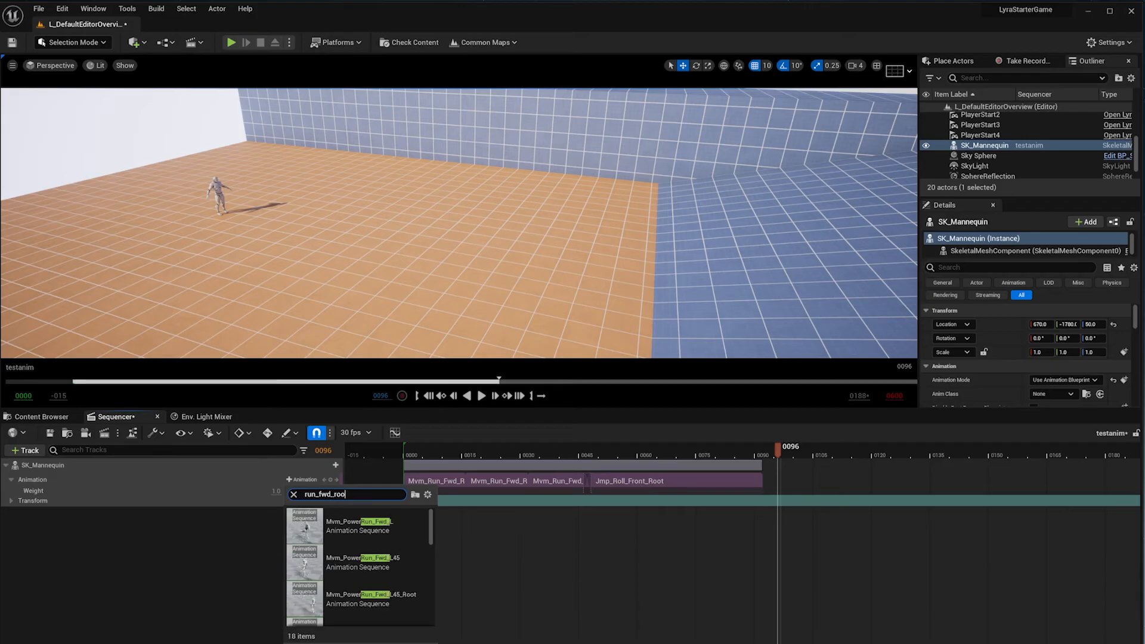
{"action": "left_click", "coordinate": [357, 562]}
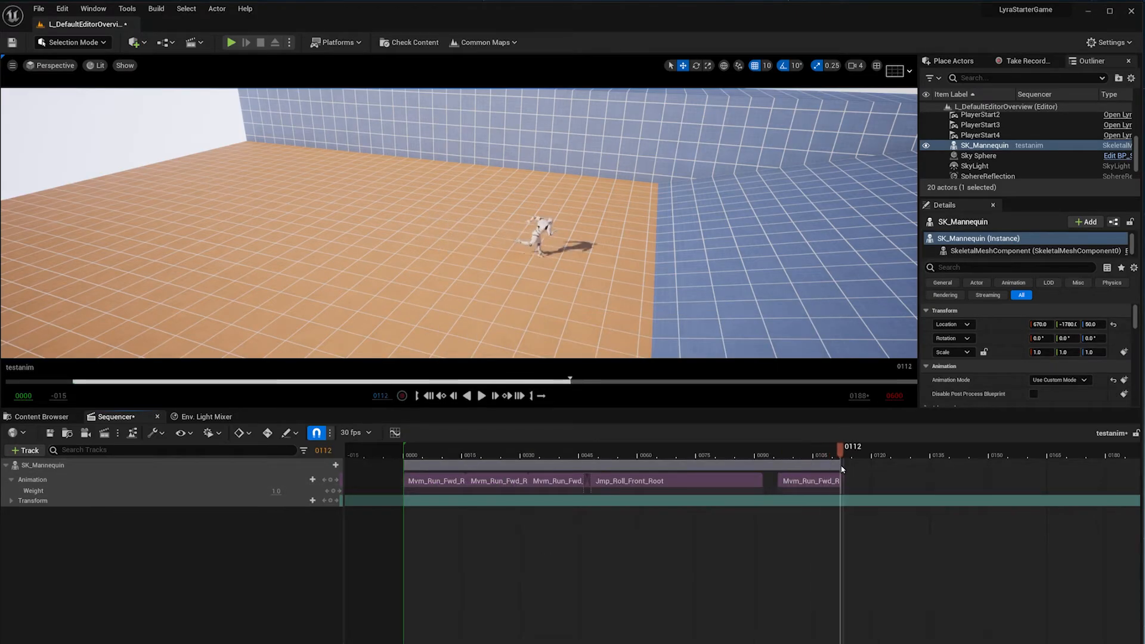
Scrub around the end of the roll clip, frames 91 to 93, and examine the mannequin's foot placement up close
{"action": "left_click_drag", "start_coordinate": [842, 469], "coordinate": [764, 481]}
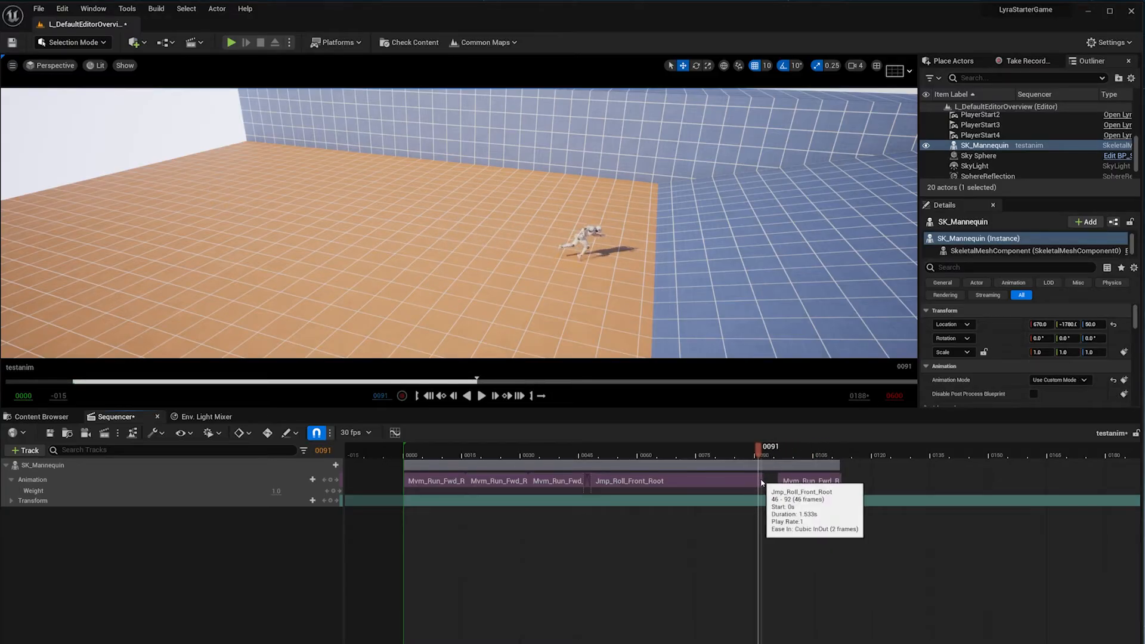
{"action": "right_click_drag", "start_coordinate": [637, 322], "coordinate": [480, 358]}
{"action": "key", "text": "w"}
{"action": "key", "text": "d"}
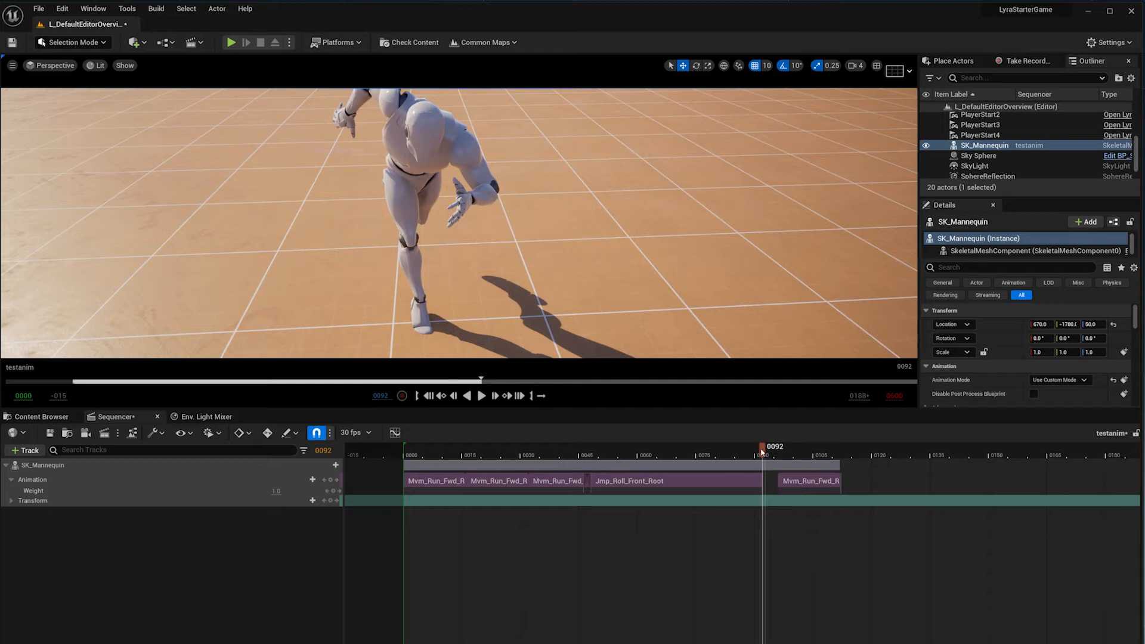
{"action": "mouse_move", "coordinate": [761, 453]}
{"action": "left_mouse_down"}
{"action": "mouse_move", "coordinate": [708, 457]}
{"action": "mouse_move", "coordinate": [756, 458]}
{"action": "mouse_move", "coordinate": [769, 472]}
{"action": "left_mouse_up"}
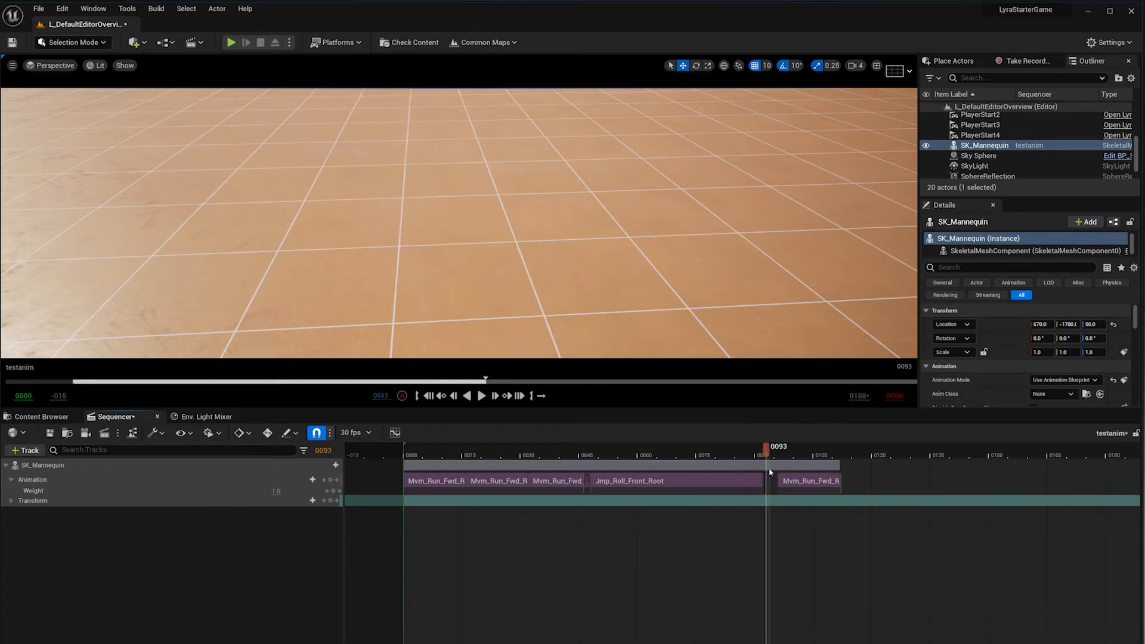
{"action": "right_click_drag", "start_coordinate": [686, 286], "coordinate": [626, 232]}
{"action": "left_click_drag", "start_coordinate": [774, 453], "coordinate": [771, 484]}
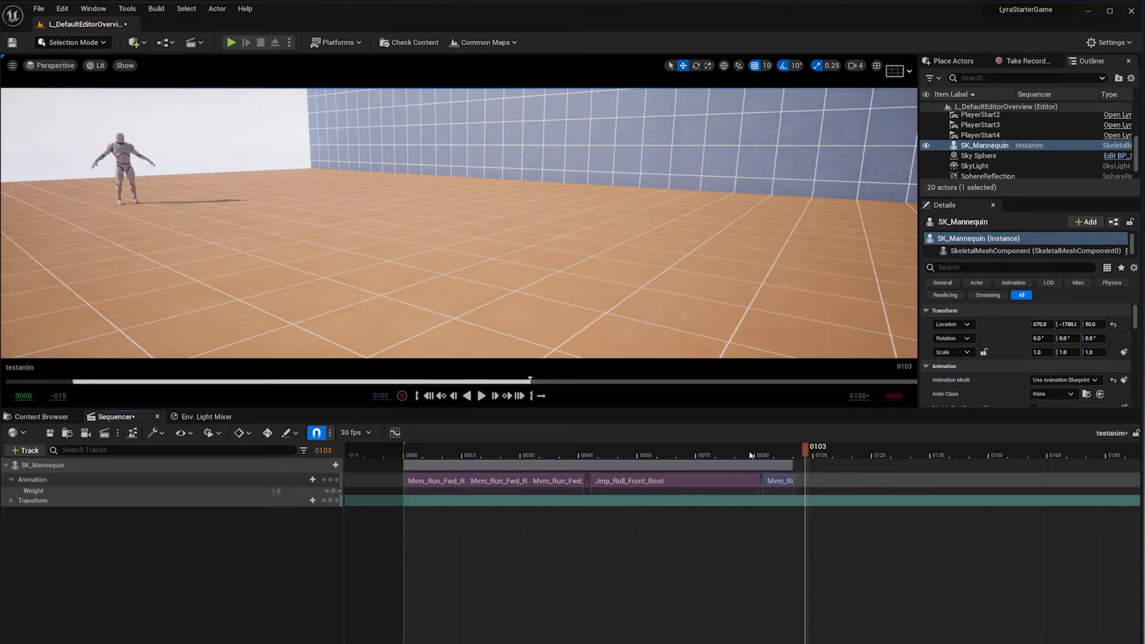
Shift the run clip after the roll so it starts right at the roll clip's end, and move the playhead to frame 92
{"action": "left_click", "coordinate": [750, 456]}
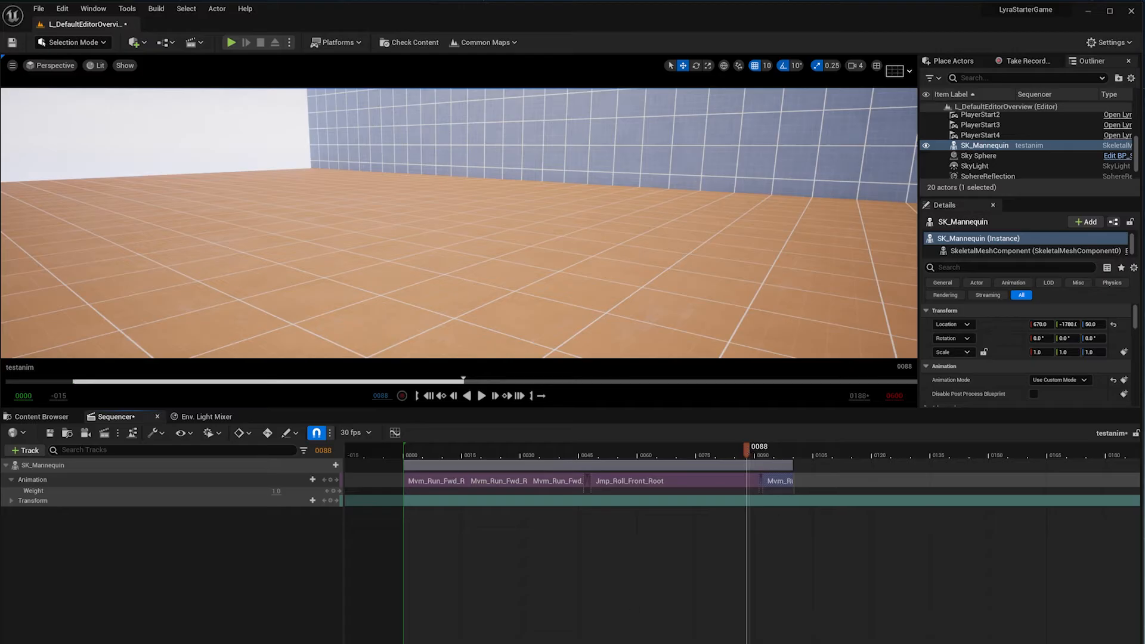
{"action": "left_click_drag", "start_coordinate": [614, 643], "coordinate": [495, 643]}
{"action": "left_click_drag", "start_coordinate": [406, 643], "coordinate": [478, 643]}
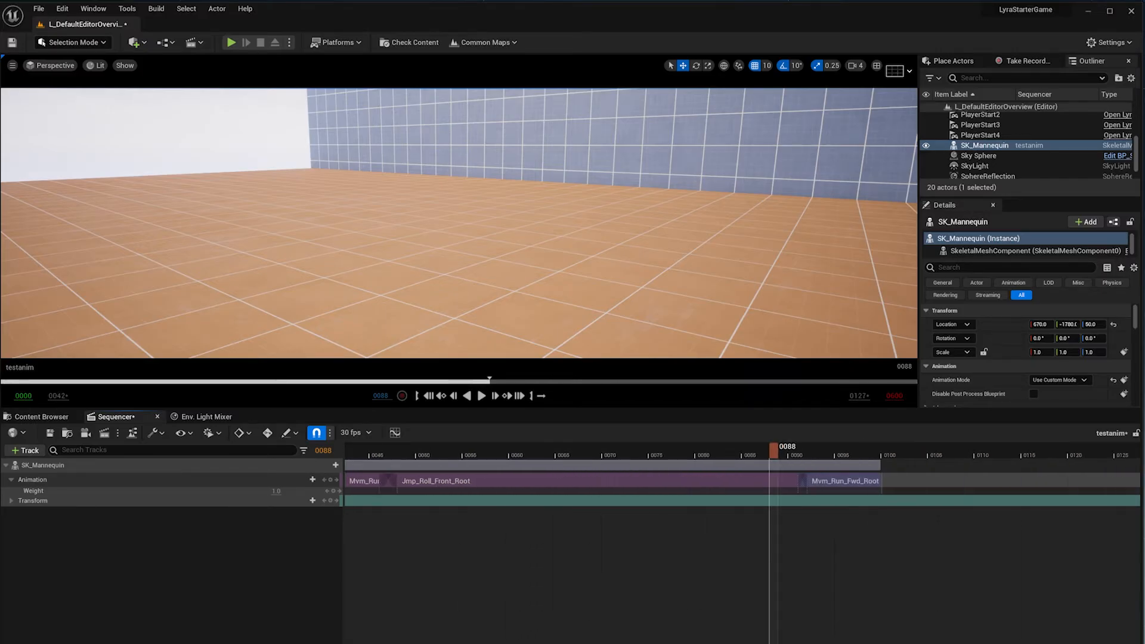
{"action": "key", "text": "ctrl+z"}
{"action": "left_click_drag", "start_coordinate": [933, 488], "coordinate": [845, 483]}
{"action": "key", "text": "f"}
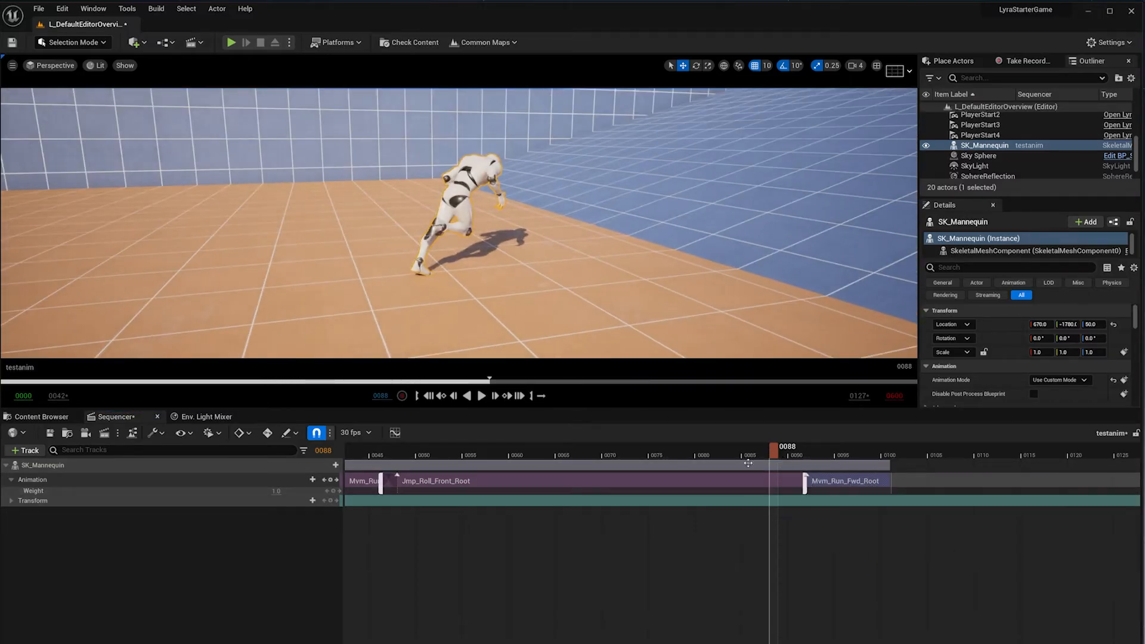
{"action": "left_click_drag", "start_coordinate": [773, 455], "coordinate": [816, 467]}
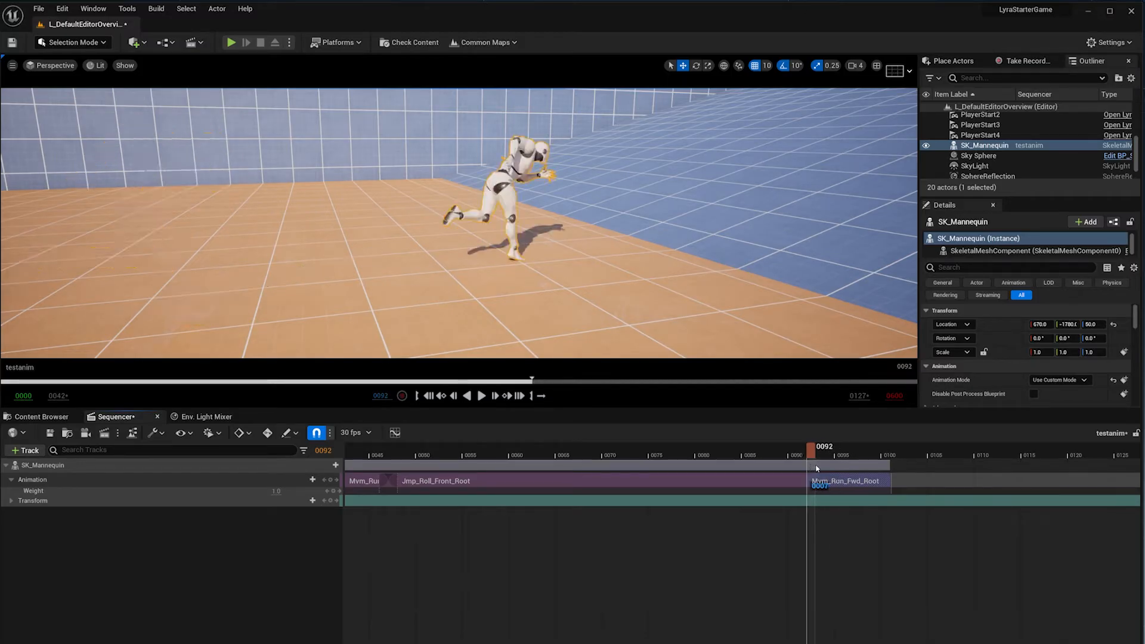
Match the run clip after the roll with the foot_r bone in the previous clip at frame 92
{"action": "right_click", "coordinate": [829, 485]}
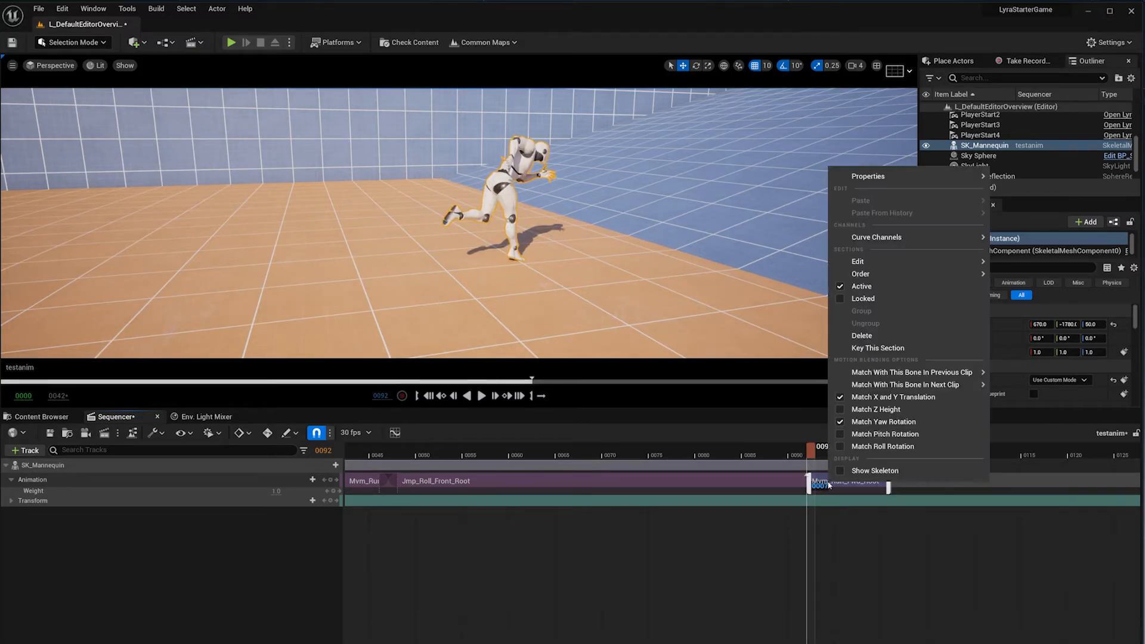
{"action": "left_click", "coordinate": [797, 525]}
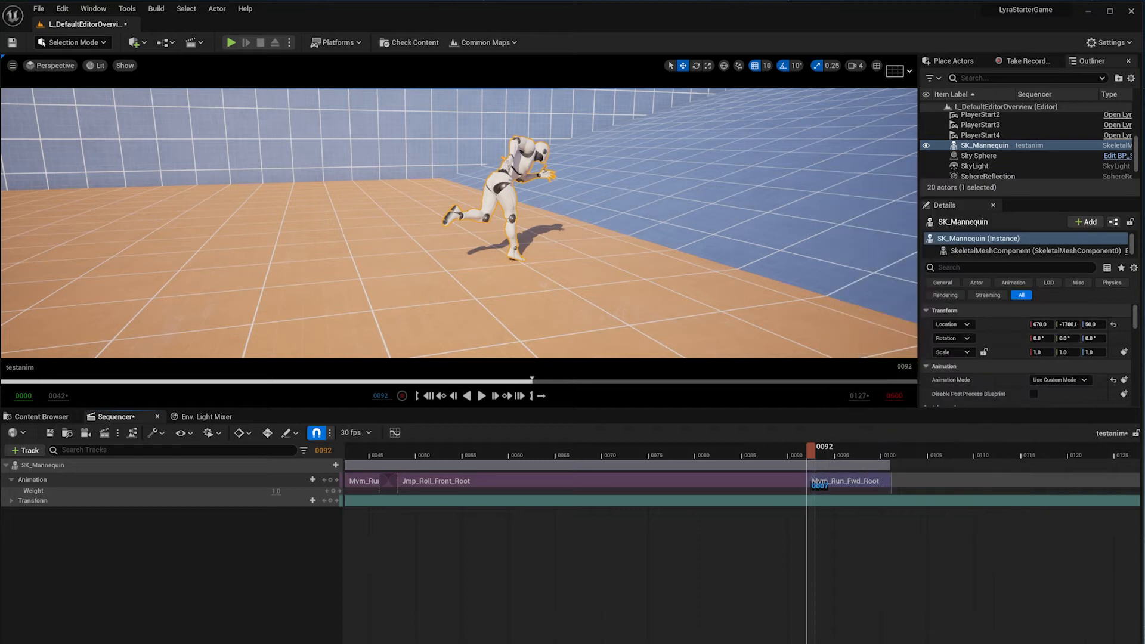
{"action": "right_click_drag", "start_coordinate": [798, 524], "coordinate": [491, 525]}
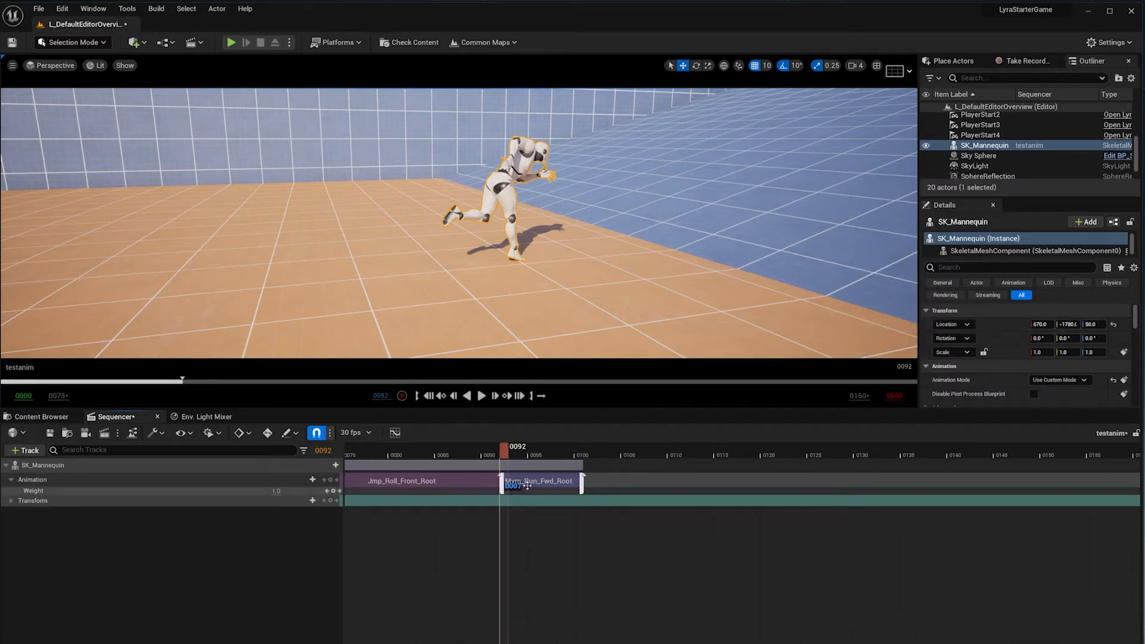
{"action": "right_click", "coordinate": [527, 485]}
{"action": "mouse_move", "coordinate": [606, 374]}
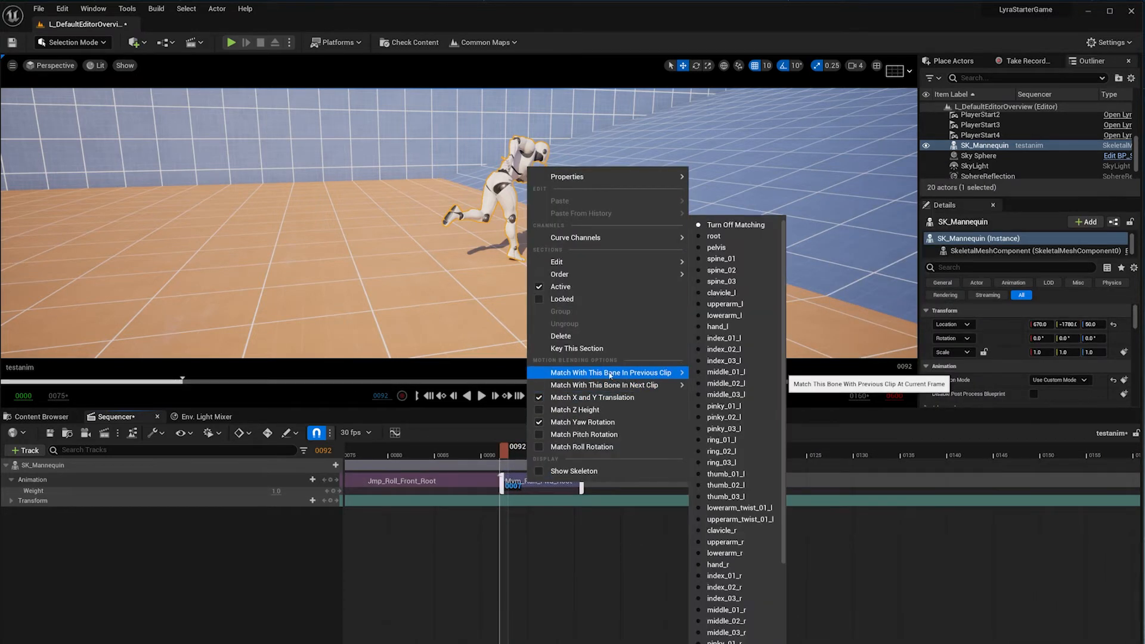
{"action": "scroll", "coordinate": [716, 417], "scroll_direction": "down", "scroll_amount": 8}
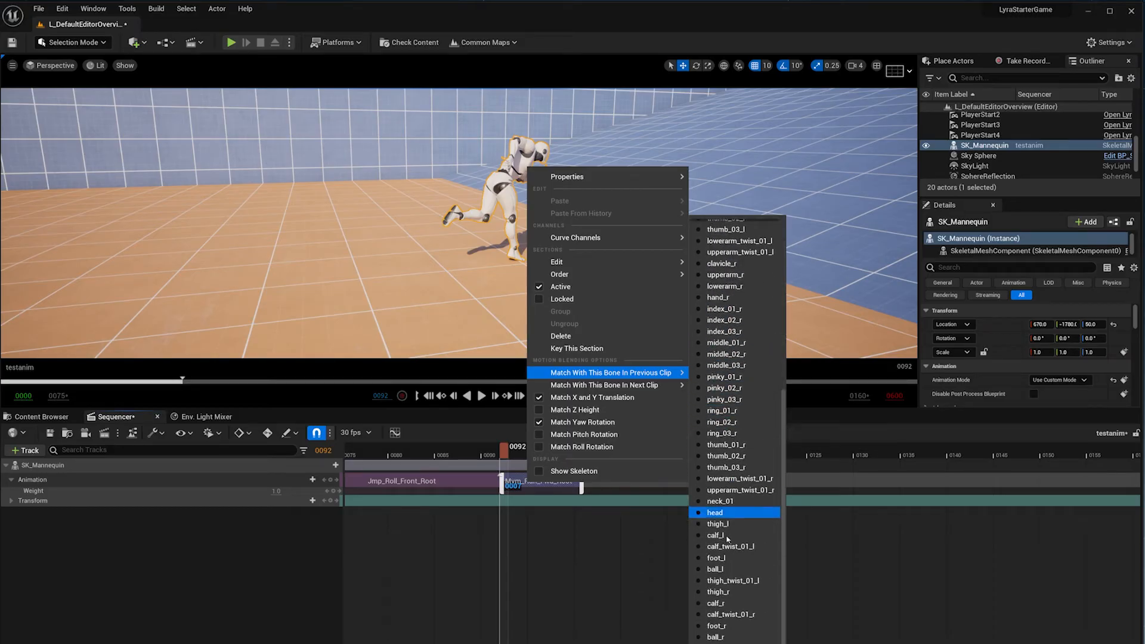
{"action": "left_click", "coordinate": [718, 626]}
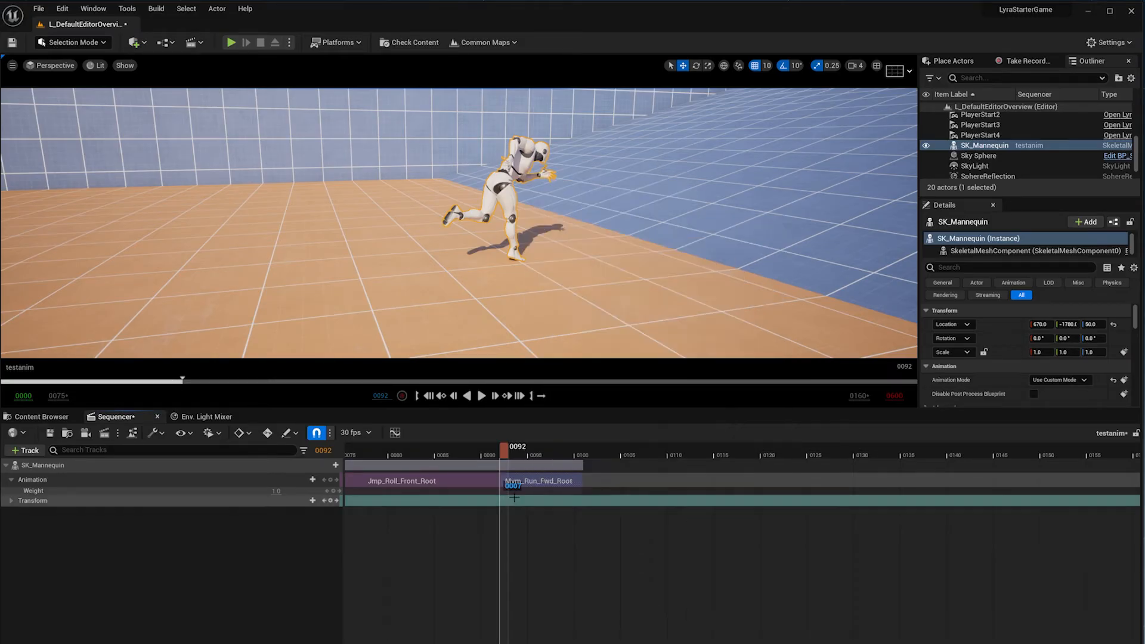
Add another Mvm_Run_Fwd_Root animation to the mannequin's animation track at frame 102
{"action": "left_click_drag", "start_coordinate": [504, 448], "coordinate": [595, 452]}
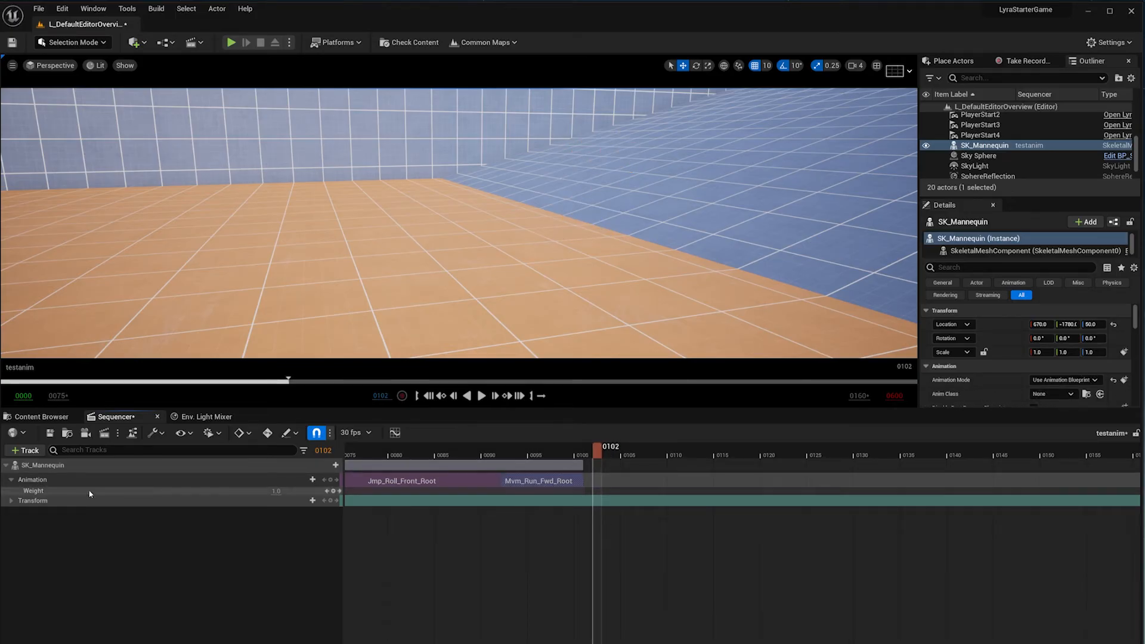
{"action": "left_click", "coordinate": [291, 480]}
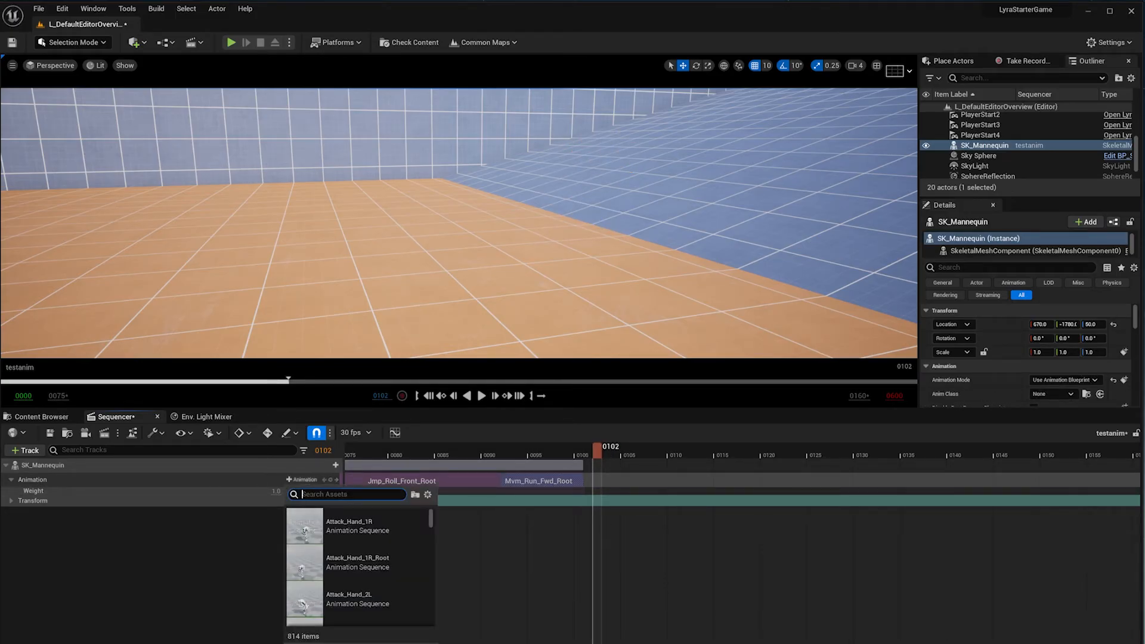
{"action": "type", "text": "run"}
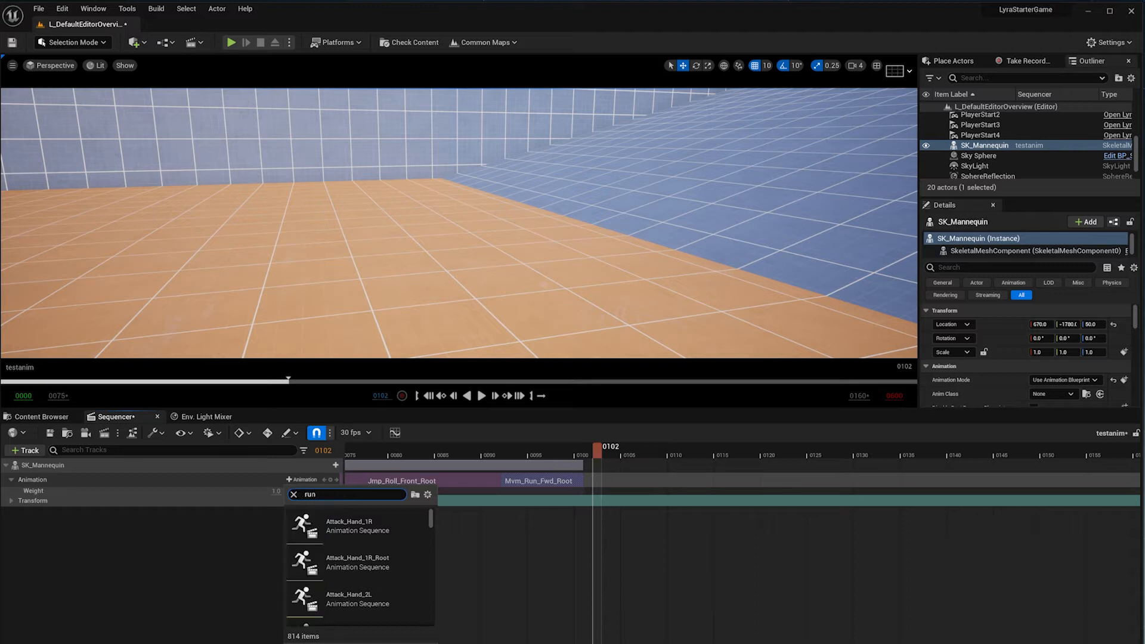
{"action": "type", "text": "_fwd"}
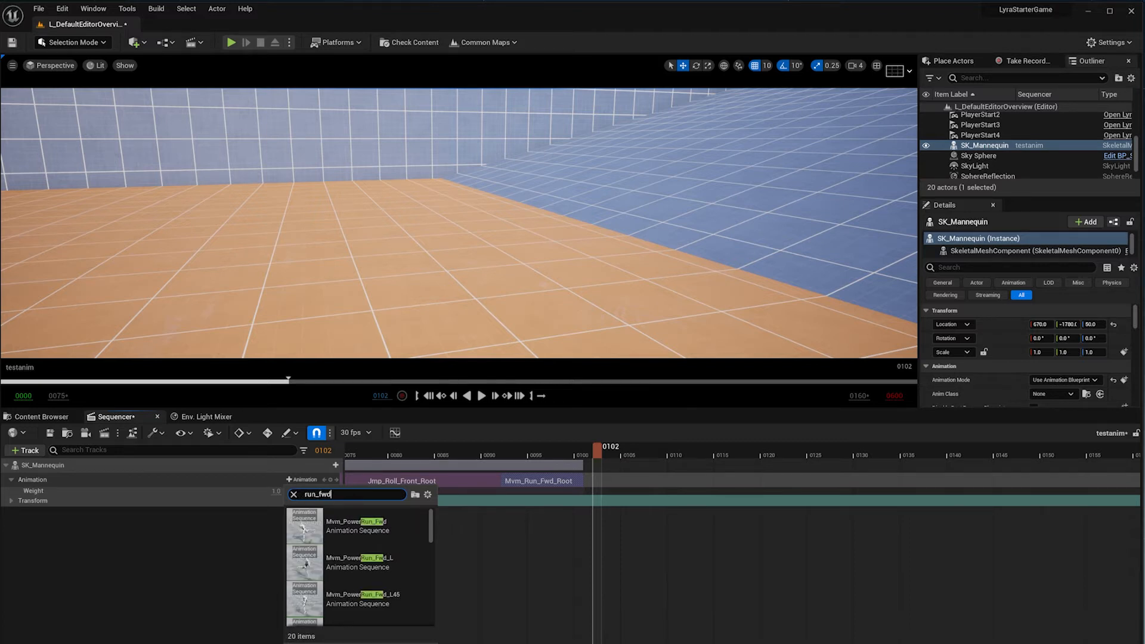
{"action": "type", "text": "_roo"}
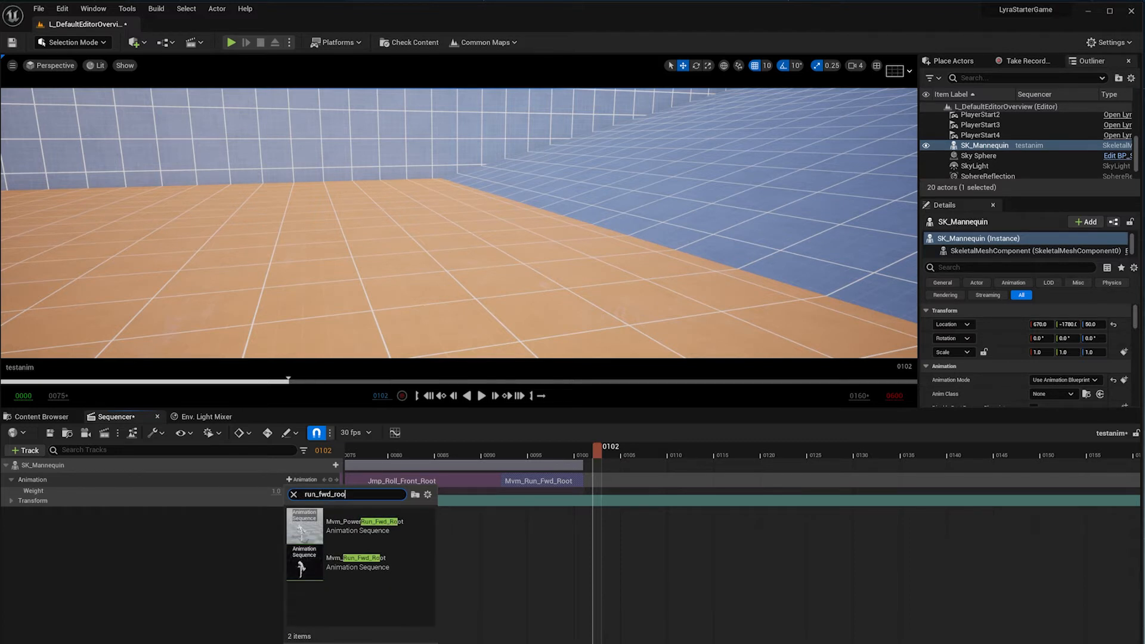
{"action": "left_click", "coordinate": [357, 562]}
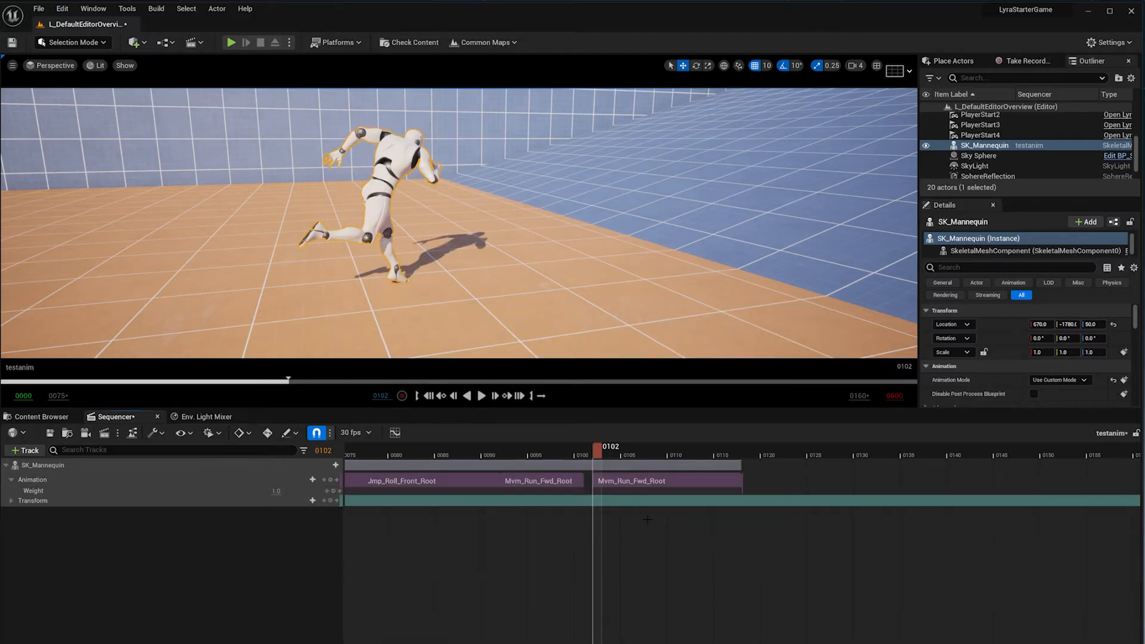
Butt the new run clip against the preceding run clip and match it by bone with the previous clip at frame 102
{"action": "right_click", "coordinate": [617, 482]}
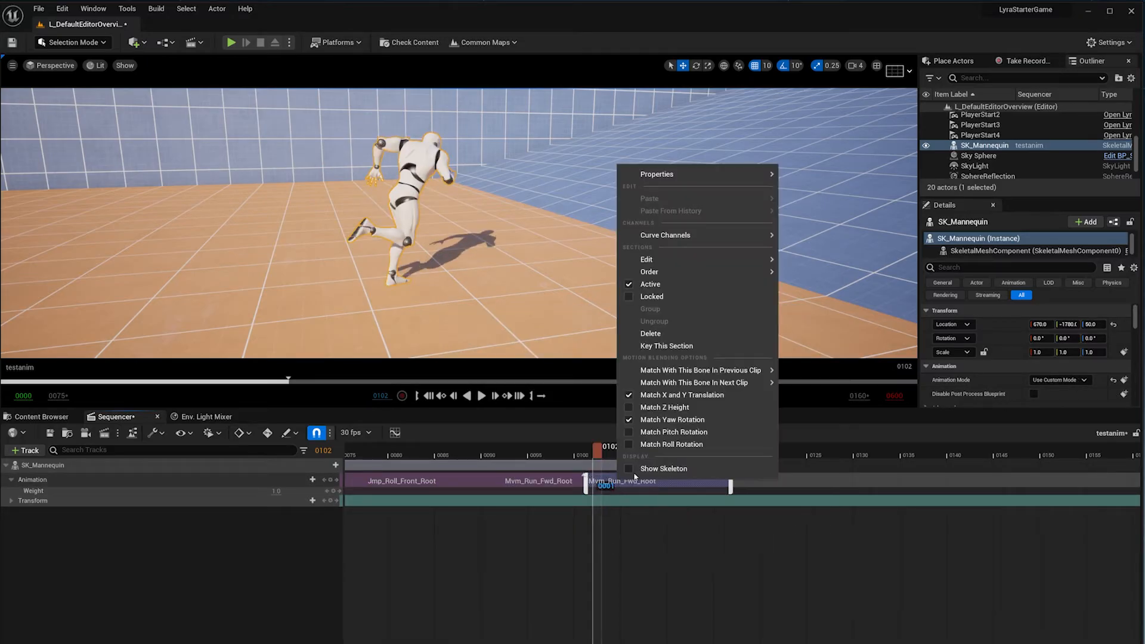
{"action": "mouse_move", "coordinate": [745, 370]}
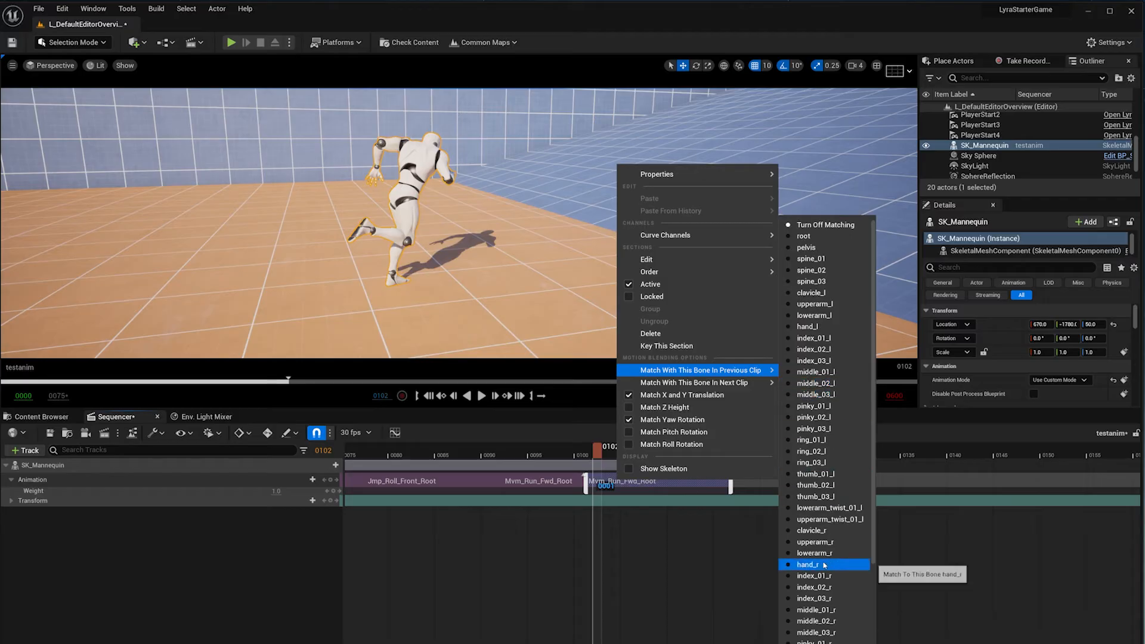
{"action": "scroll", "coordinate": [826, 539], "scroll_direction": "down", "scroll_amount": 5}
{"action": "left_click", "coordinate": [828, 582]}
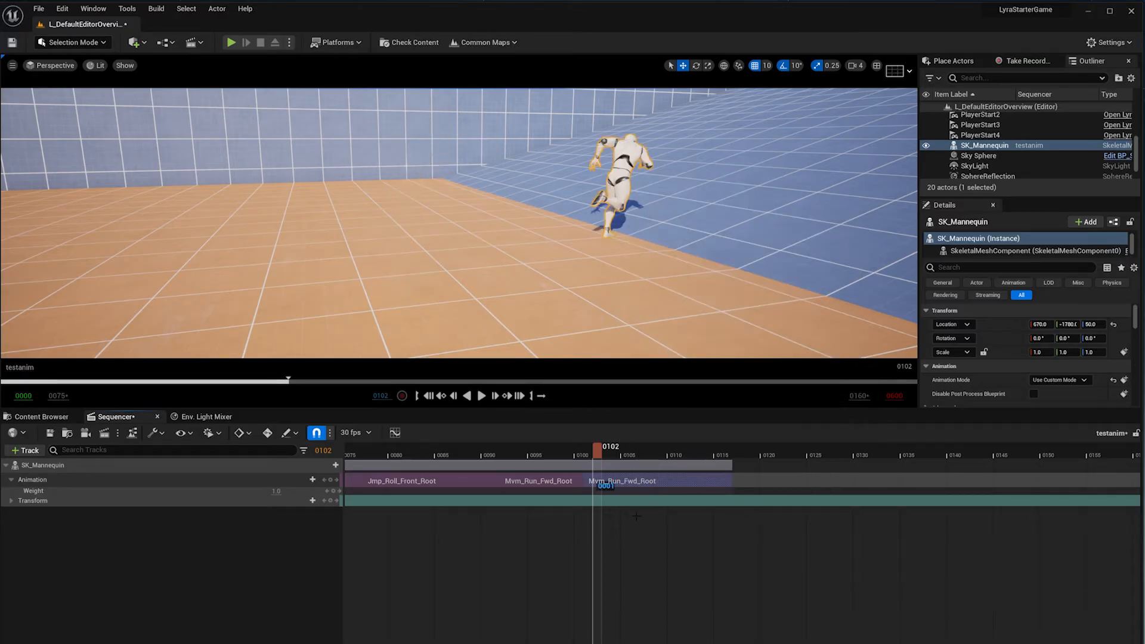
Scrub through the extended run and reframe the viewport and timeline to examine the mannequin's whole path
{"action": "left_click_drag", "start_coordinate": [599, 458], "coordinate": [494, 458]}
{"action": "right_click_drag", "start_coordinate": [605, 296], "coordinate": [659, 328]}
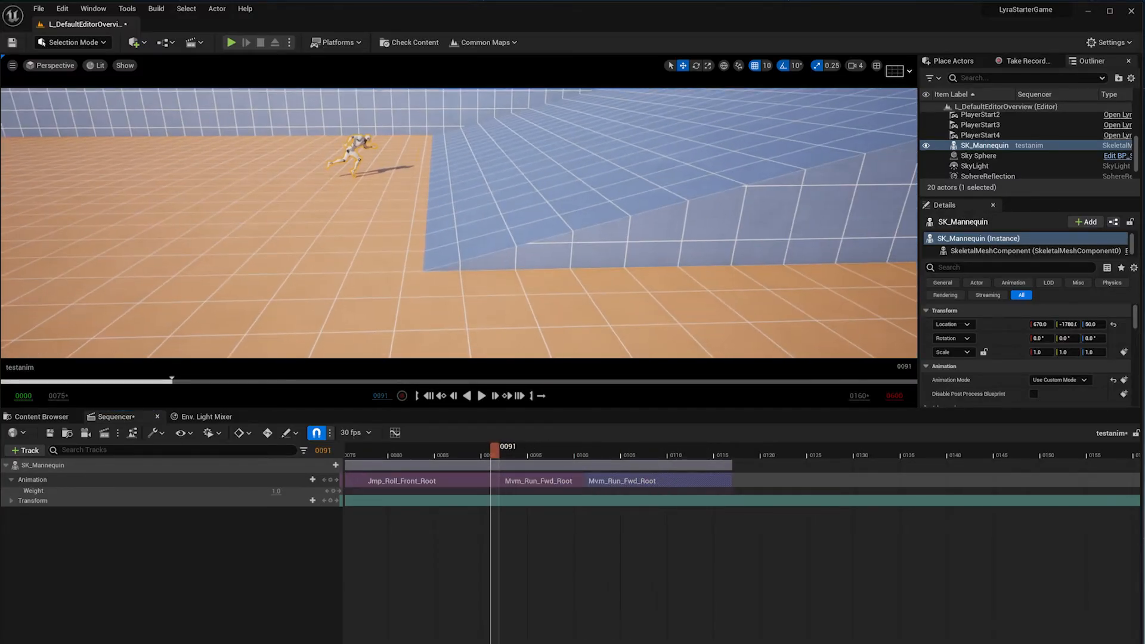
{"action": "left_click", "coordinate": [604, 226]}
{"action": "right_click_drag", "start_coordinate": [604, 227], "coordinate": [627, 209]}
{"action": "left_click_drag", "start_coordinate": [598, 251], "coordinate": [720, 248]}
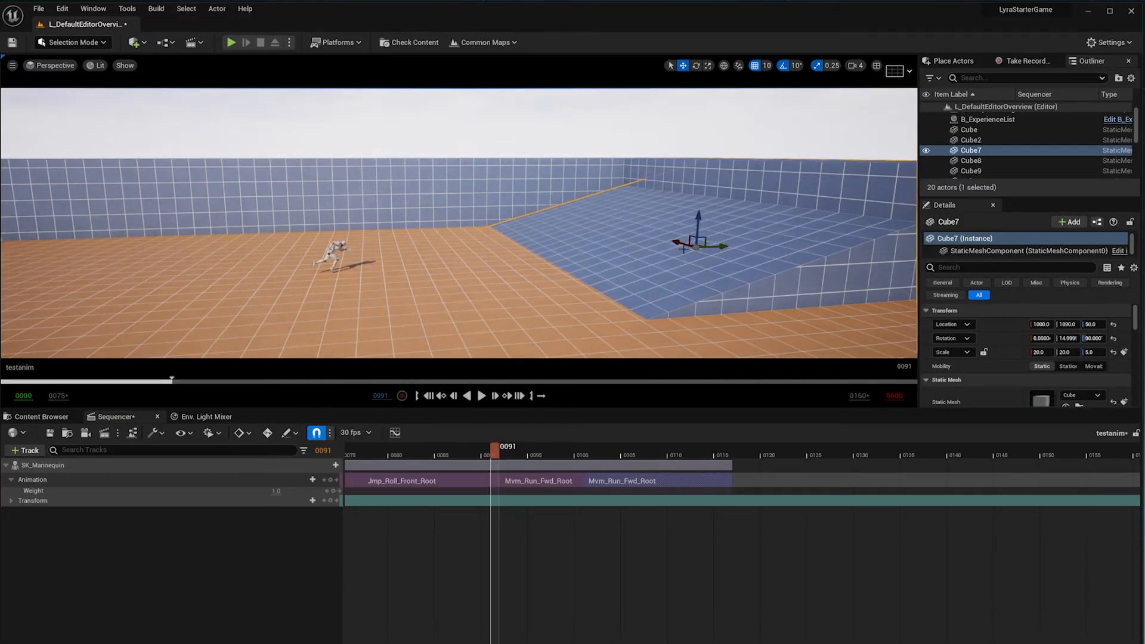
{"action": "right_click_drag", "start_coordinate": [720, 248], "coordinate": [668, 269]}
{"action": "right_click_drag", "start_coordinate": [568, 322], "coordinate": [545, 287]}
{"action": "scroll", "coordinate": [742, 536], "scroll_direction": "down", "scroll_amount": 4, "text": "ctrl"}
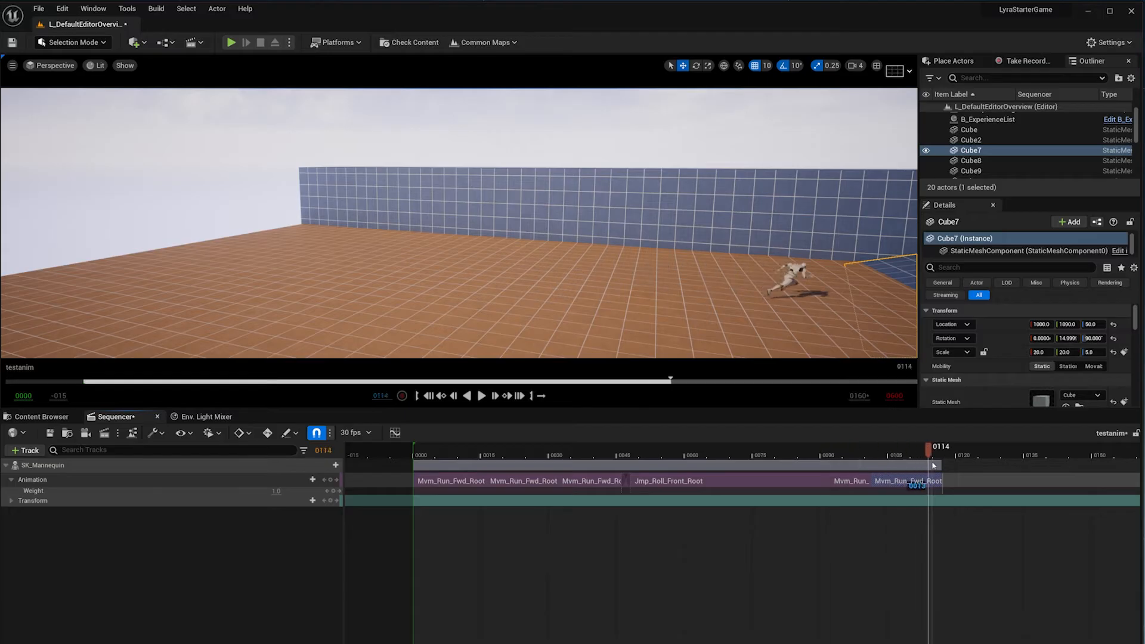
Set the playback range end to frame 117 at the last run clip's end and play the sequence from frame 0
{"action": "left_click_drag", "start_coordinate": [934, 465], "coordinate": [942, 465]}
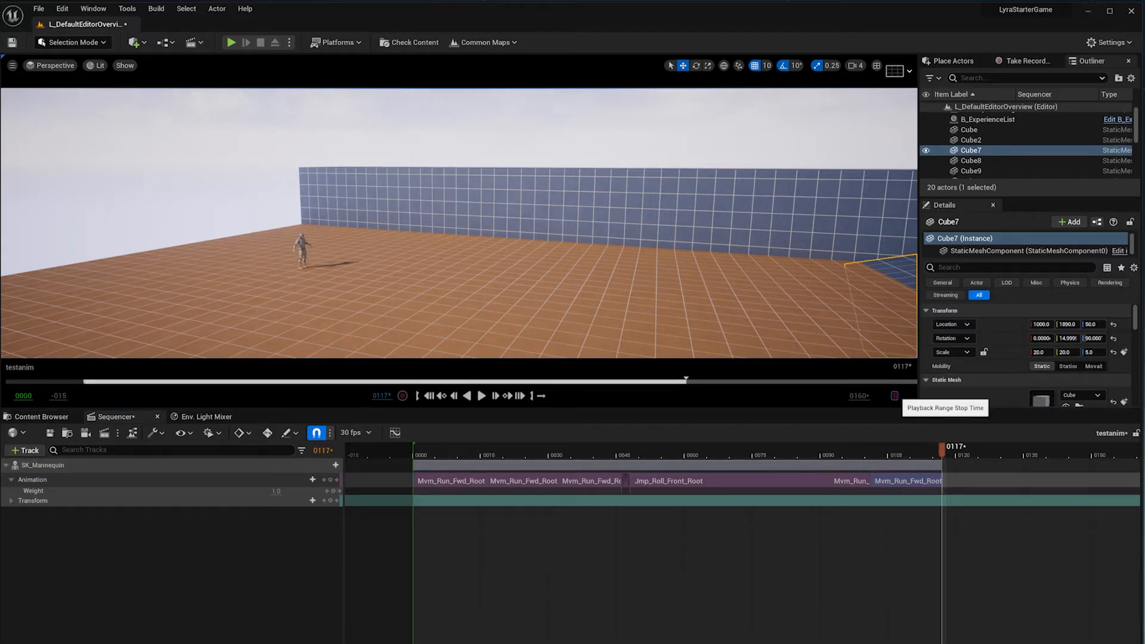
{"action": "key", "text": "Return"}
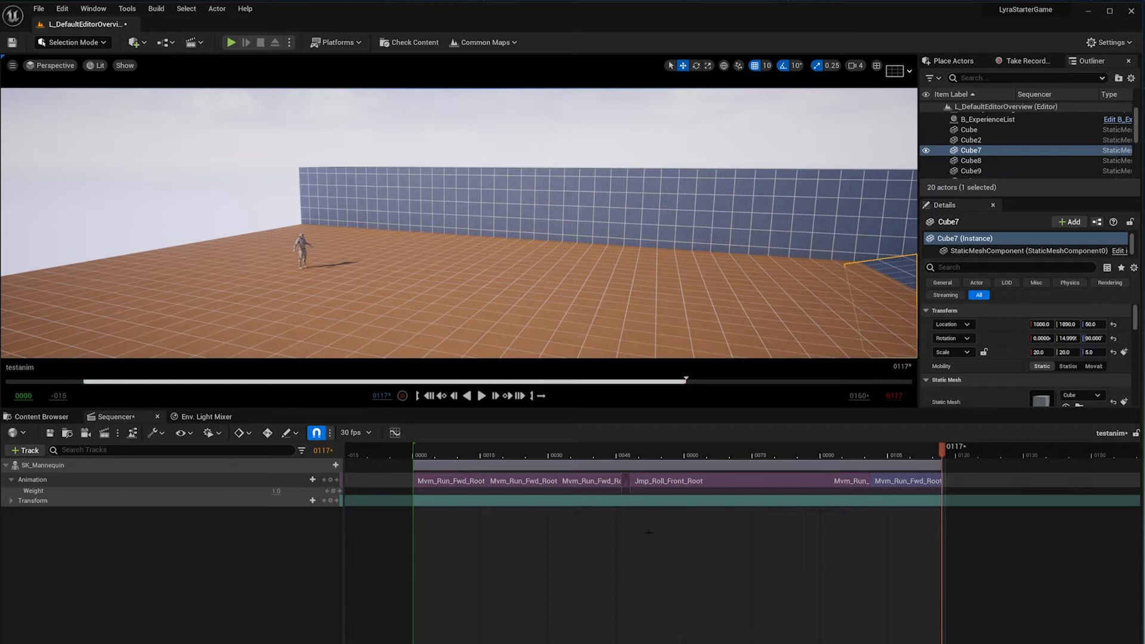
{"action": "left_click", "coordinate": [419, 454]}
{"action": "left_click", "coordinate": [380, 397]}
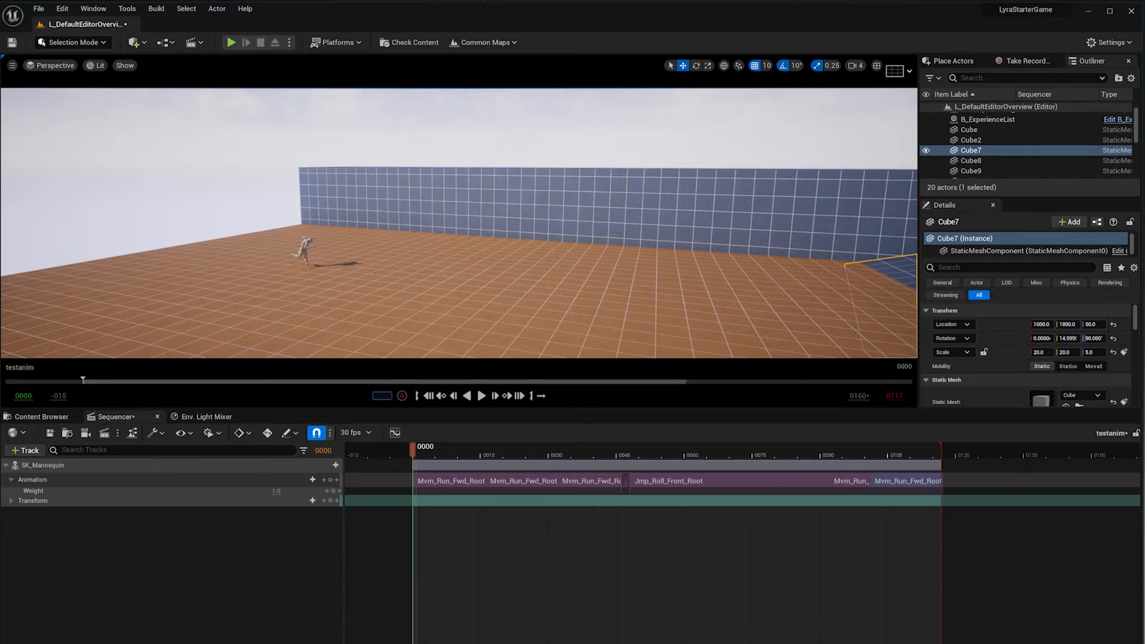
{"action": "left_click", "coordinate": [481, 396]}
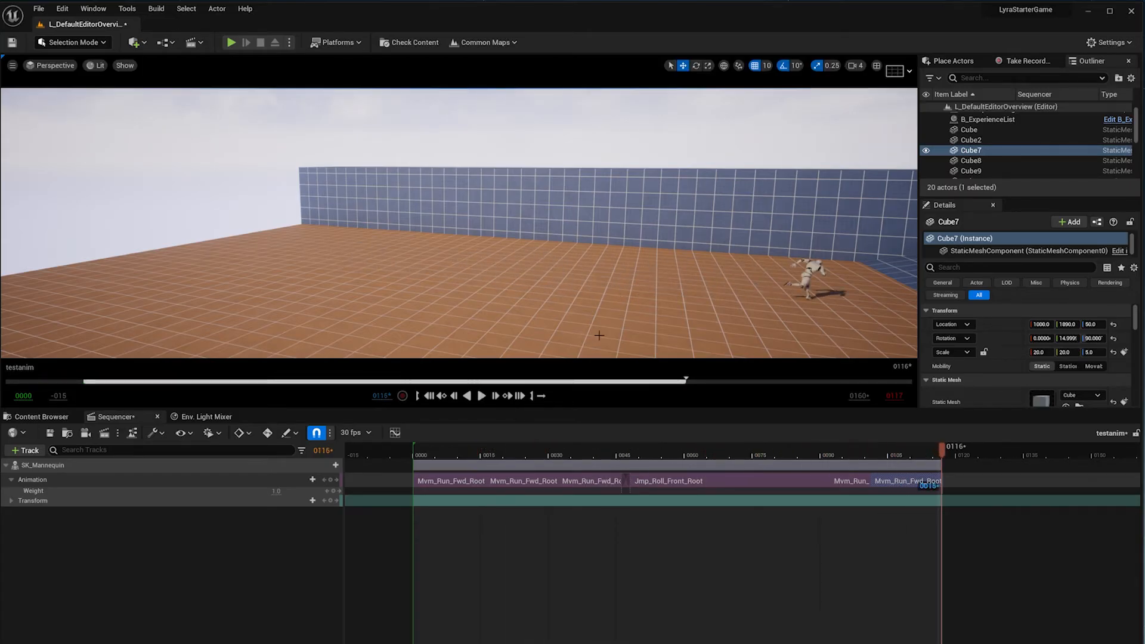
Replay the sequence from frame 0 from another viewpoint and scrub through the clips to examine the forward movement
{"action": "left_click_drag", "start_coordinate": [566, 457], "coordinate": [416, 455]}
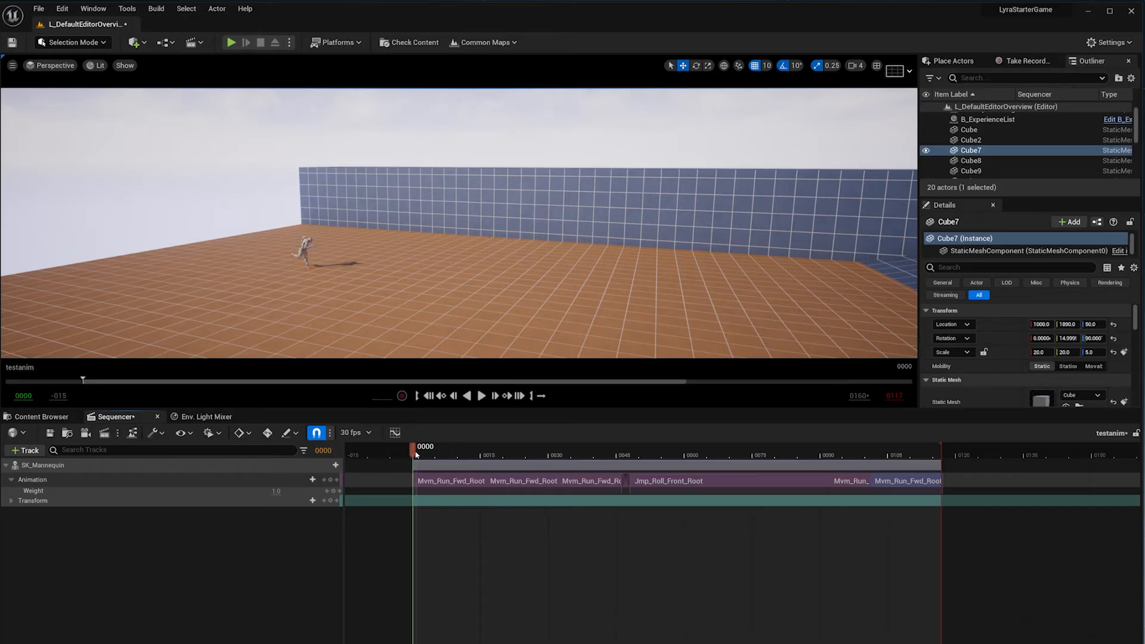
{"action": "left_click", "coordinate": [481, 395]}
{"action": "right_click_drag", "start_coordinate": [540, 320], "coordinate": [540, 319]}
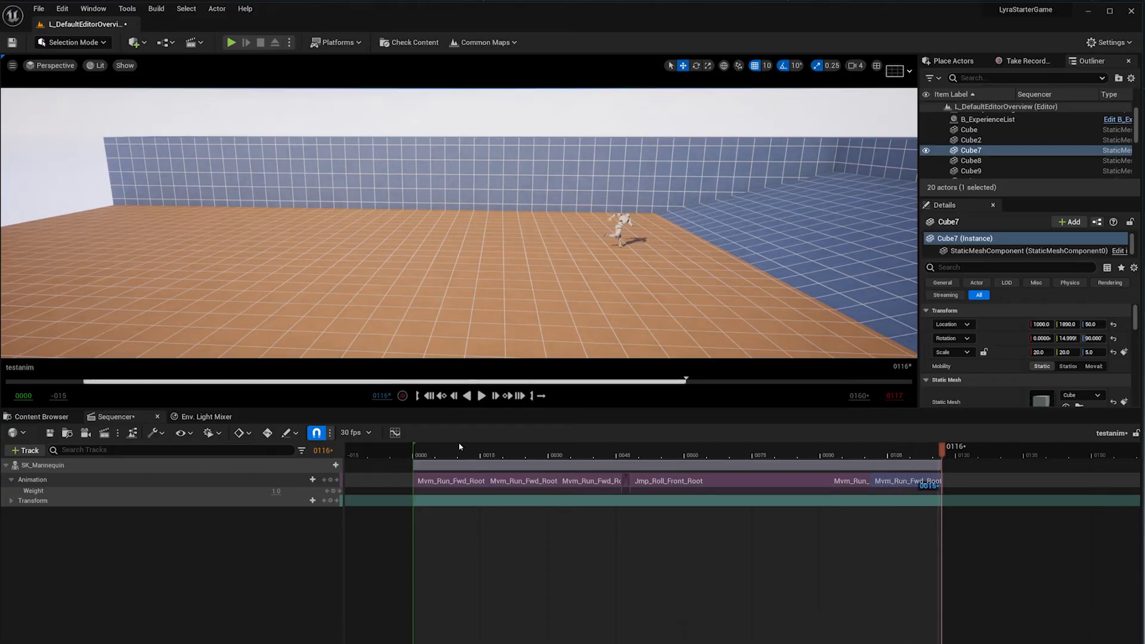
{"action": "left_click", "coordinate": [415, 448]}
{"action": "left_click", "coordinate": [481, 396]}
{"action": "key", "text": "space"}
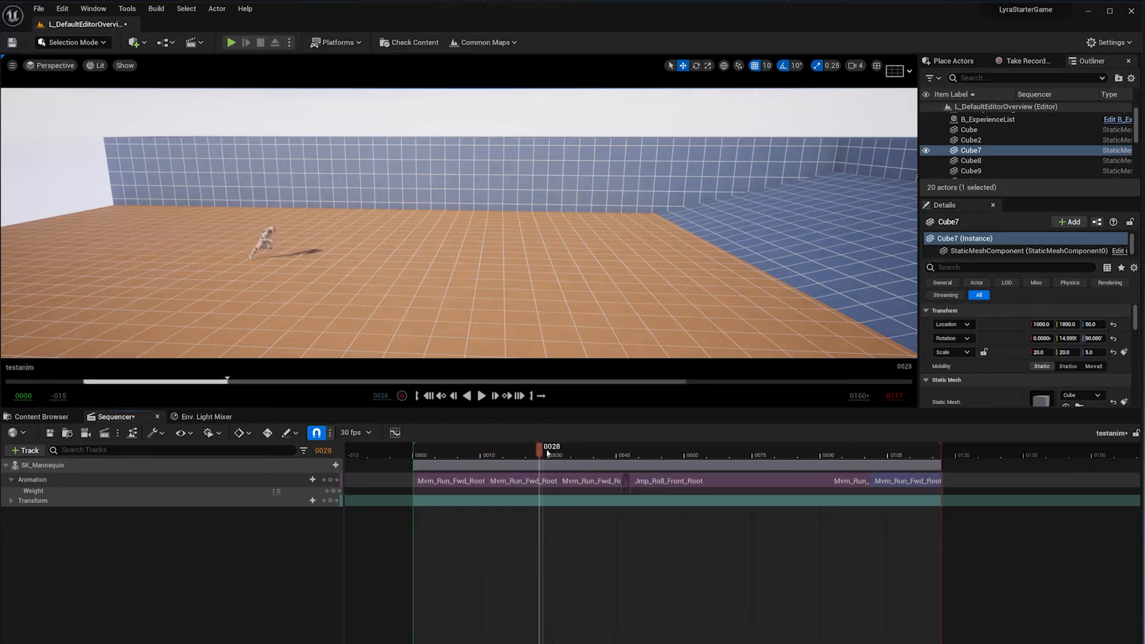
{"action": "left_click", "coordinate": [923, 460]}
{"action": "left_click_drag", "start_coordinate": [924, 464], "coordinate": [415, 478]}
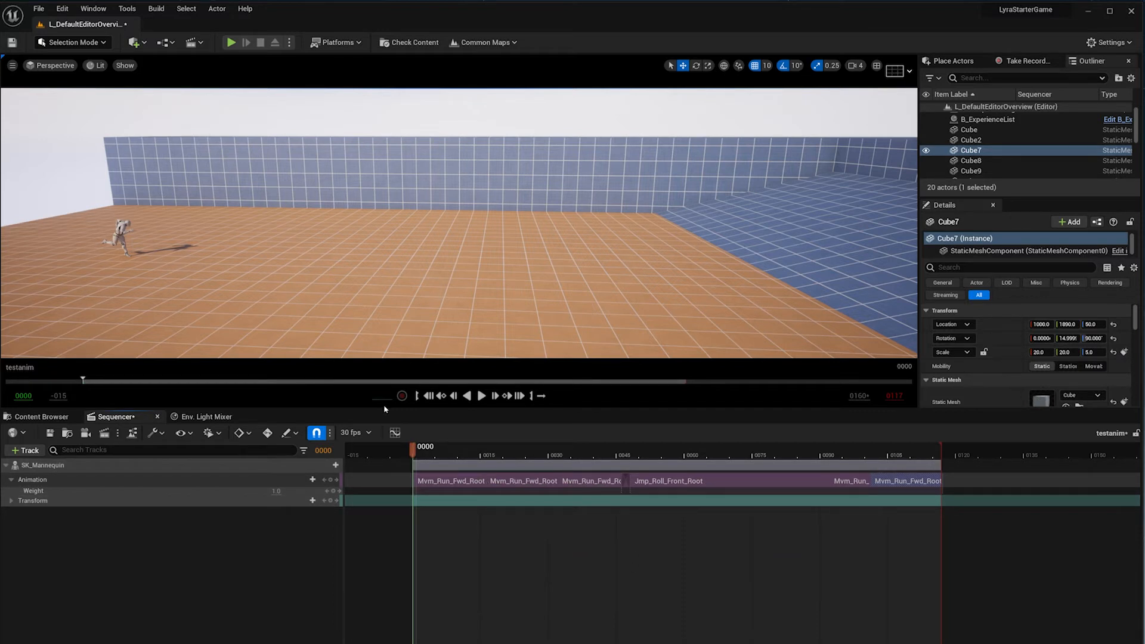
Start baking an animation sequence from the SK_Mannequin track and choose RTG_Animations as its destination folder
{"action": "left_click", "coordinate": [171, 465]}
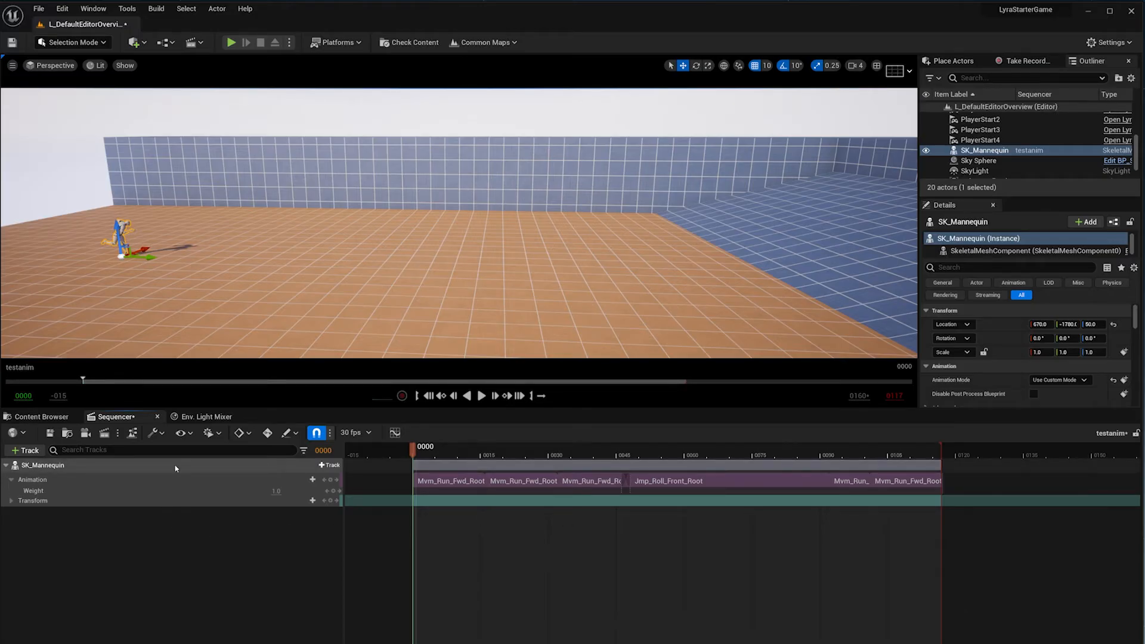
{"action": "right_click", "coordinate": [92, 468]}
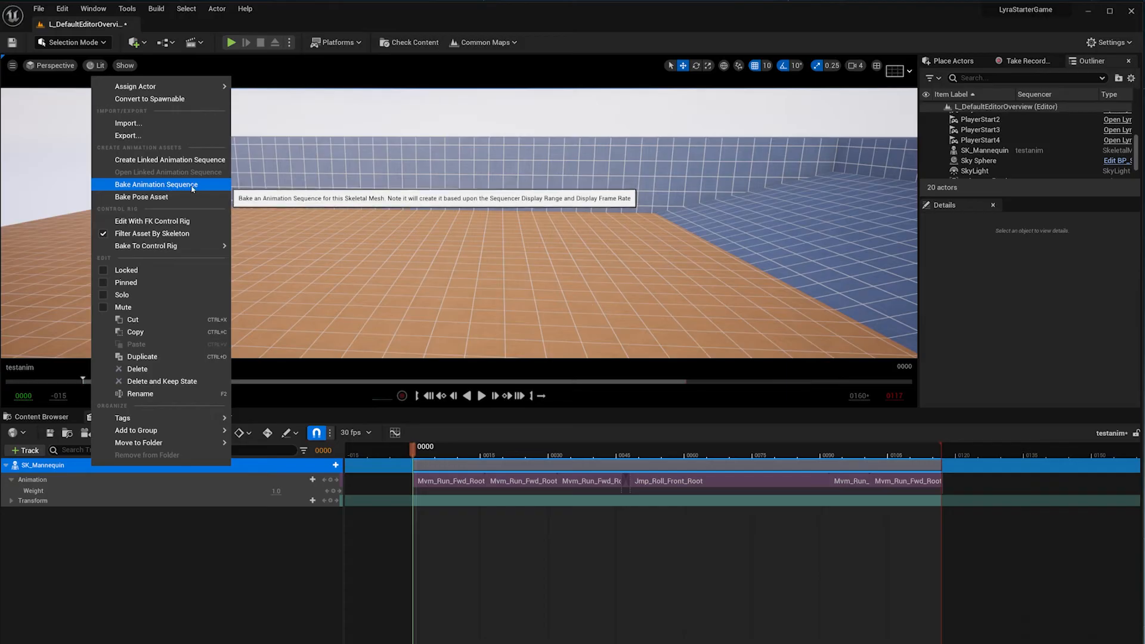
{"action": "left_click", "coordinate": [216, 191]}
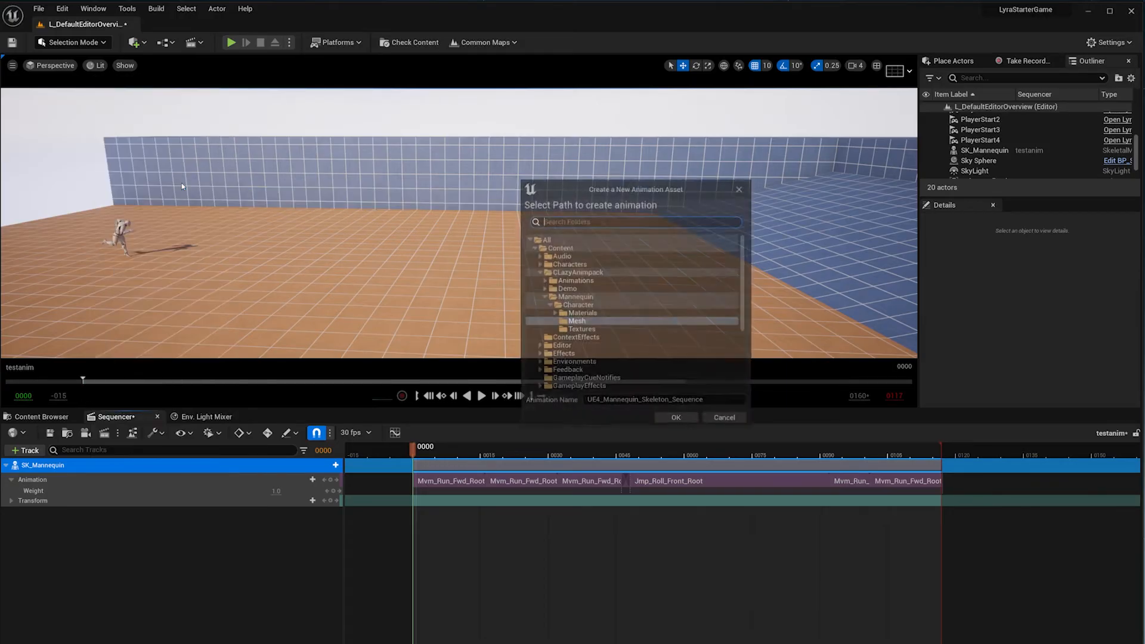
{"action": "scroll", "coordinate": [620, 298], "scroll_direction": "down", "scroll_amount": 5}
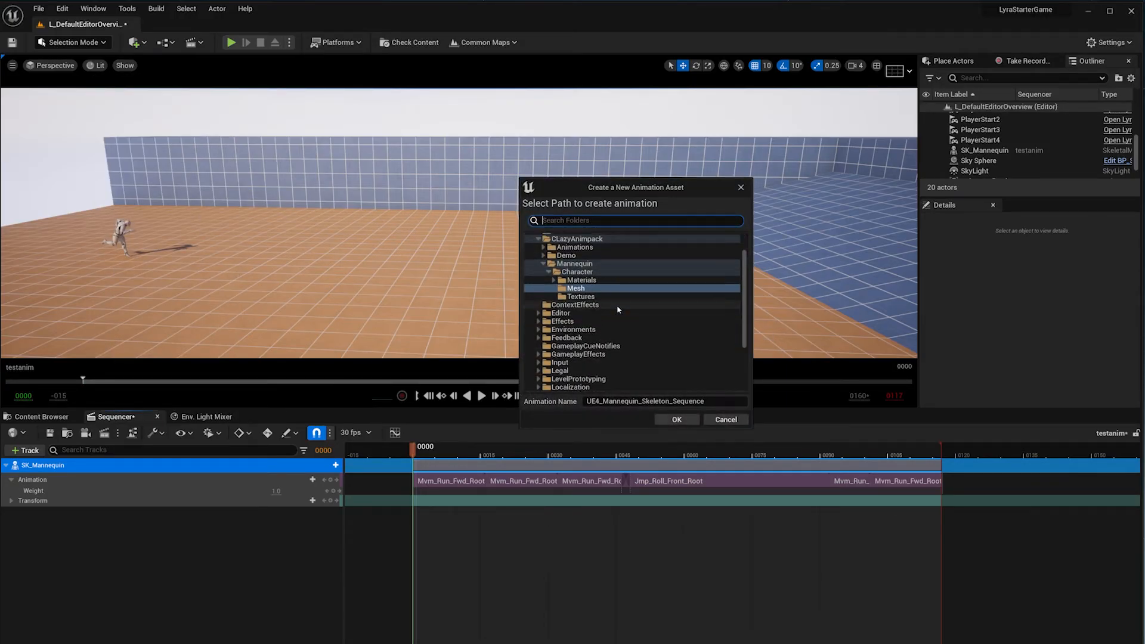
{"action": "scroll", "coordinate": [608, 334], "scroll_direction": "up", "scroll_amount": 5}
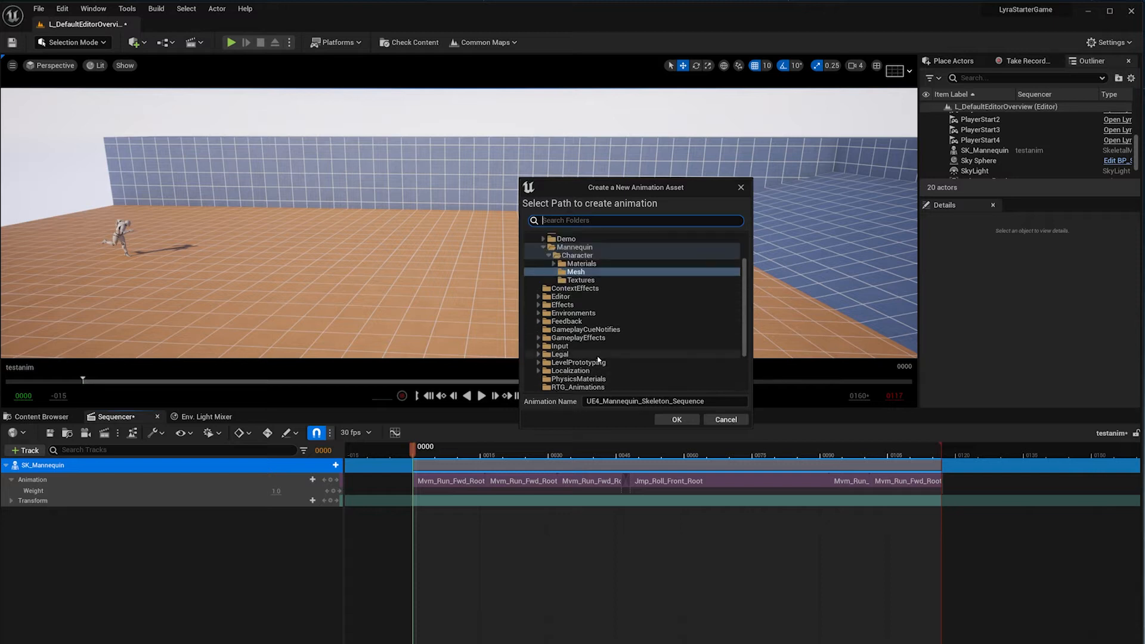
{"action": "scroll", "coordinate": [596, 357], "scroll_direction": "down", "scroll_amount": 5}
{"action": "scroll", "coordinate": [596, 357], "scroll_direction": "up", "scroll_amount": 4}
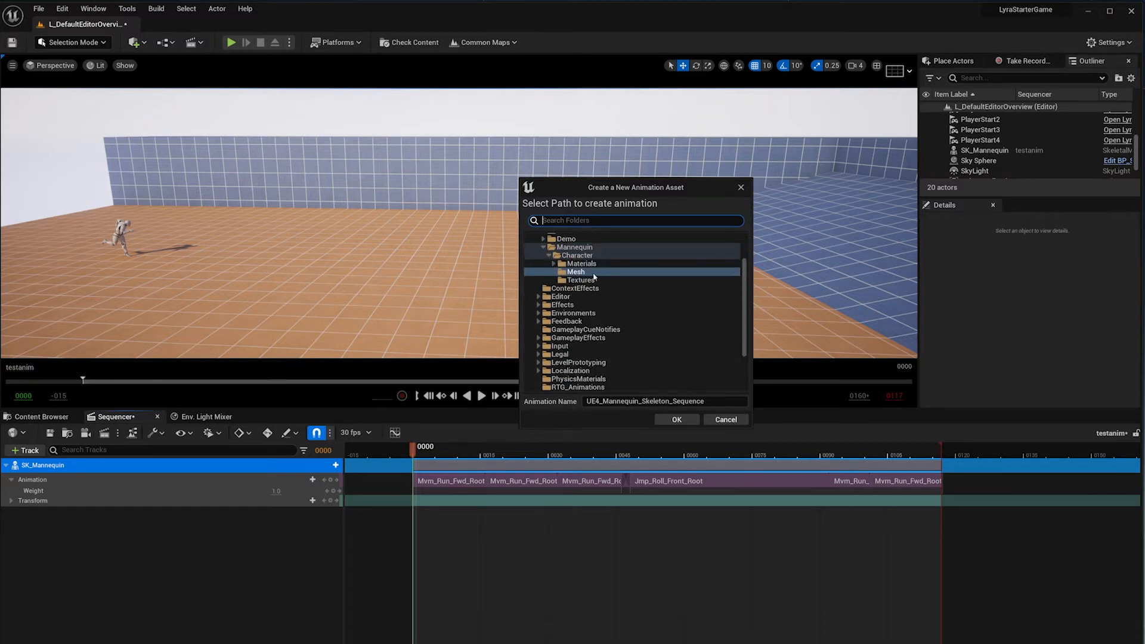
{"action": "scroll", "coordinate": [572, 346], "scroll_direction": "down", "scroll_amount": 3}
{"action": "left_click", "coordinate": [570, 339]}
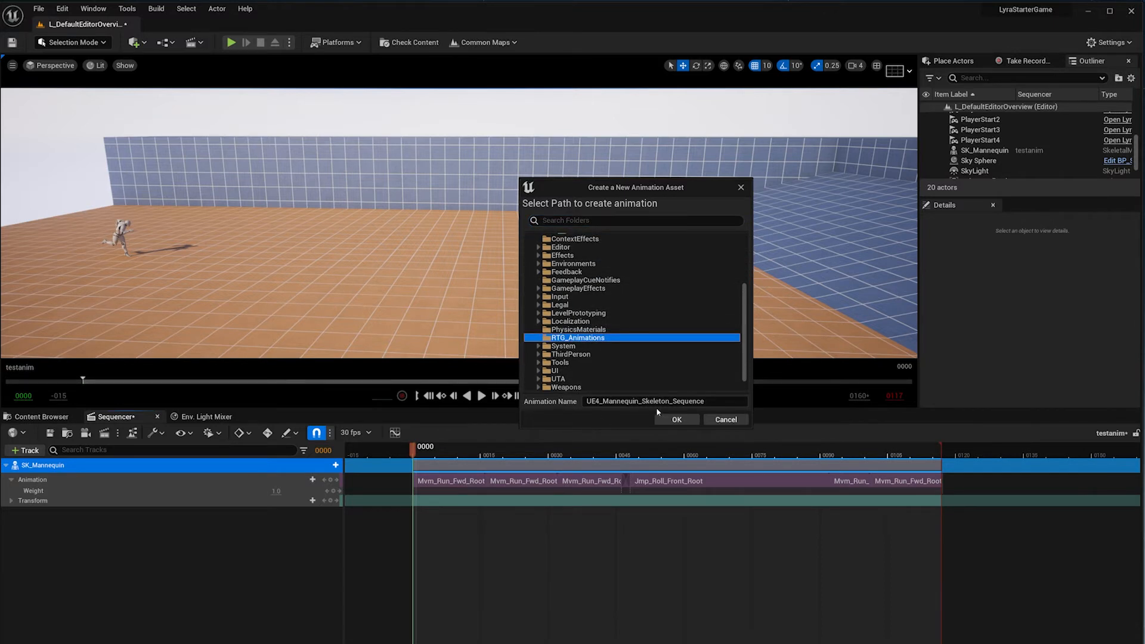
Name the new animation asset UE4_Mannequin_Anim_RTG_full and accept the RTG_Animations save location
{"action": "left_click_drag", "start_coordinate": [704, 401], "coordinate": [653, 400]}
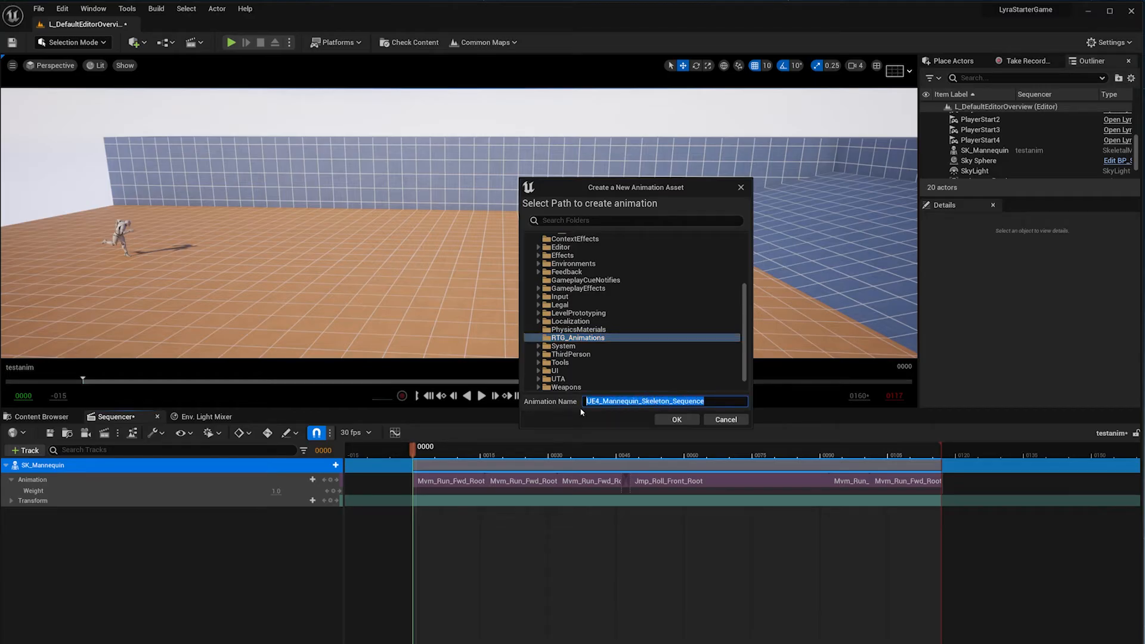
{"action": "left_click", "coordinate": [705, 401]}
{"action": "left_click", "coordinate": [593, 339]}
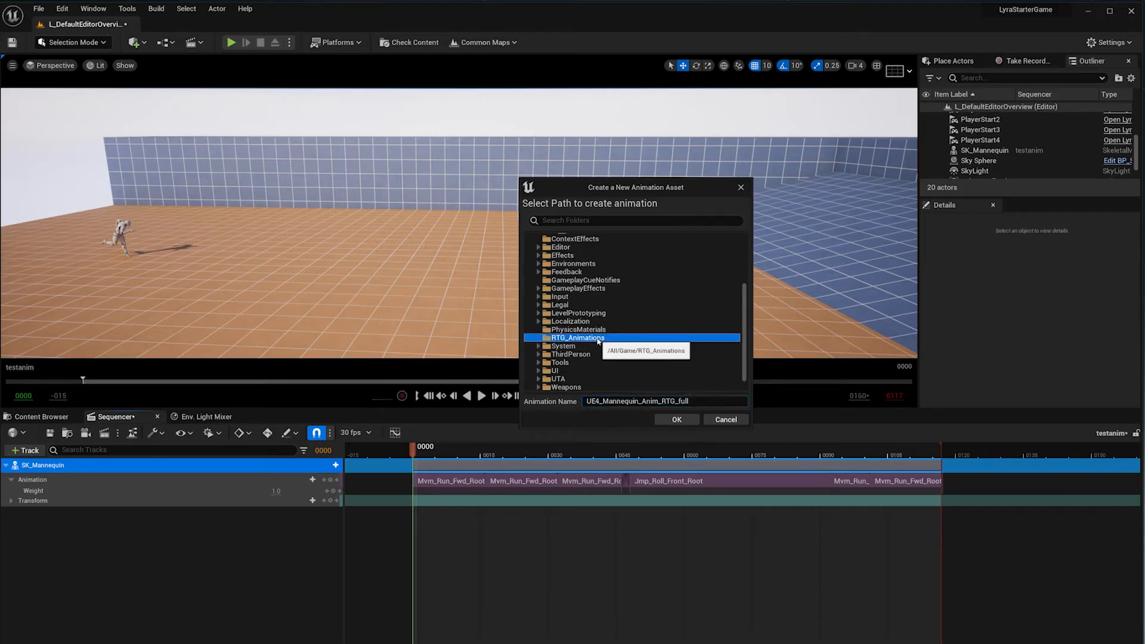
{"action": "left_click", "coordinate": [677, 420]}
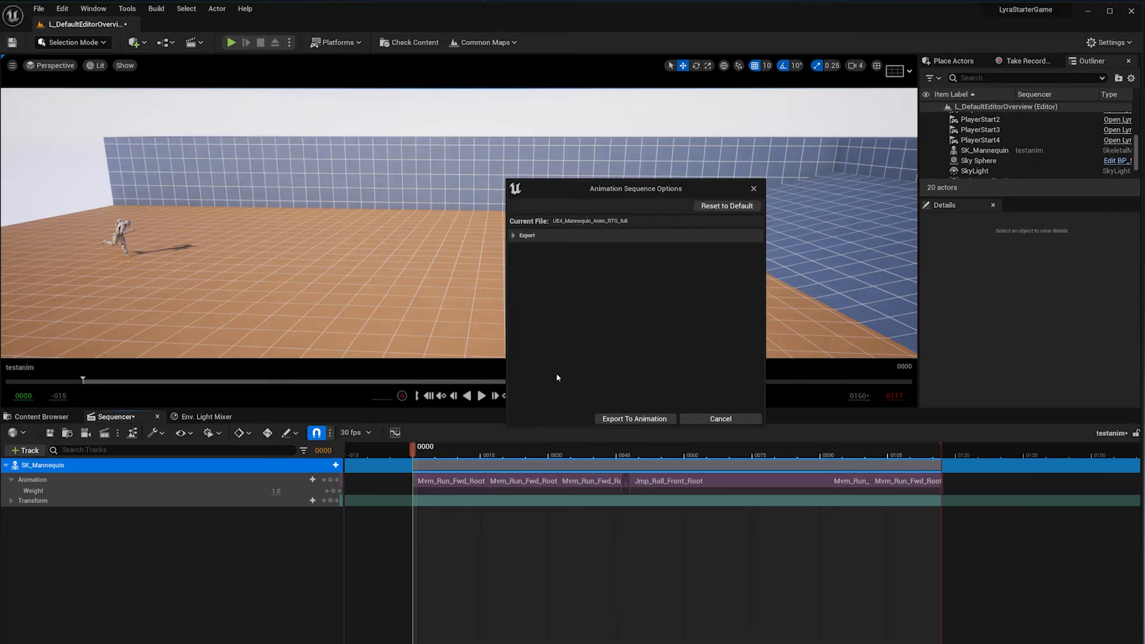
Expand the export settings, export the animation with the default options, and close the animation editor window
{"action": "left_click", "coordinate": [513, 235]}
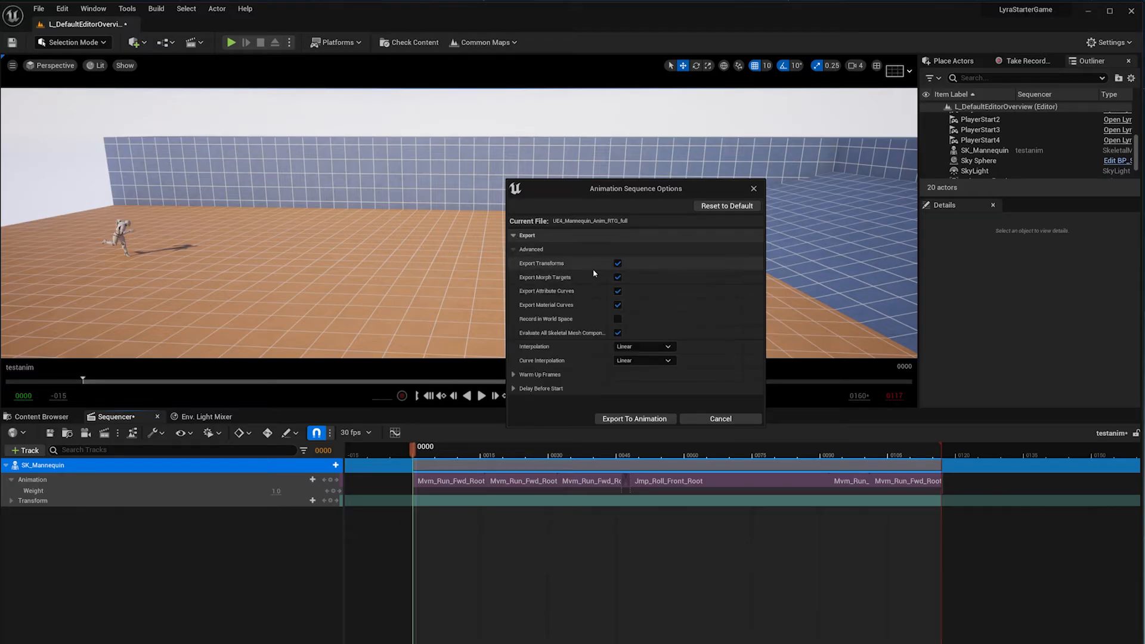
{"action": "left_click", "coordinate": [632, 419]}
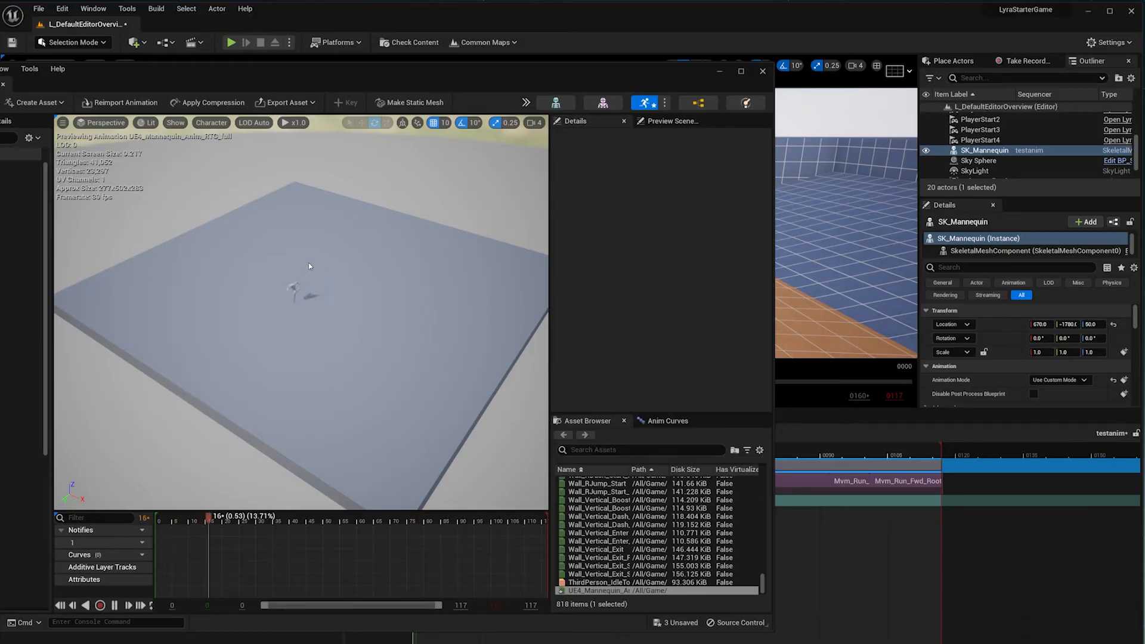
{"action": "left_click", "coordinate": [762, 71]}
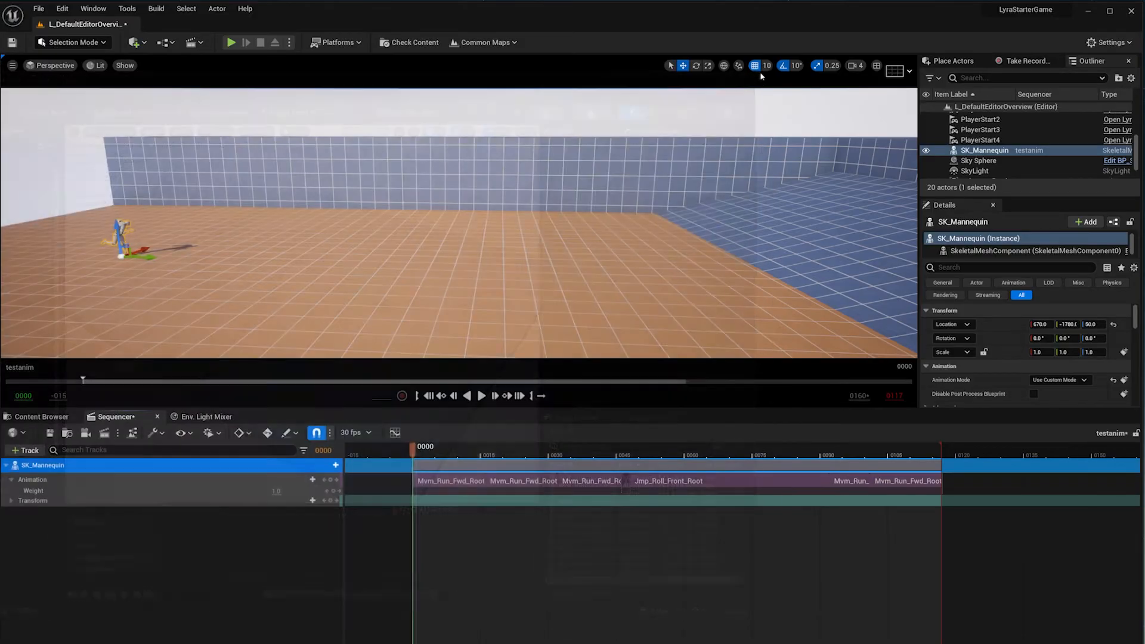
Browse the project content to the Characters folder
{"action": "left_click", "coordinate": [42, 416]}
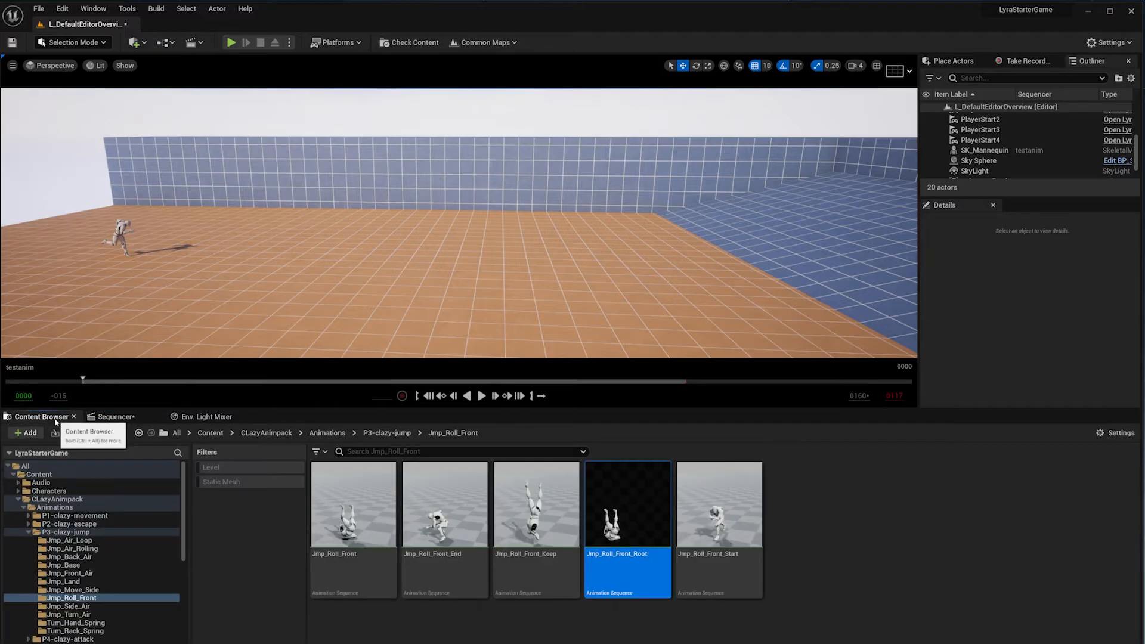
{"action": "left_click", "coordinate": [210, 433]}
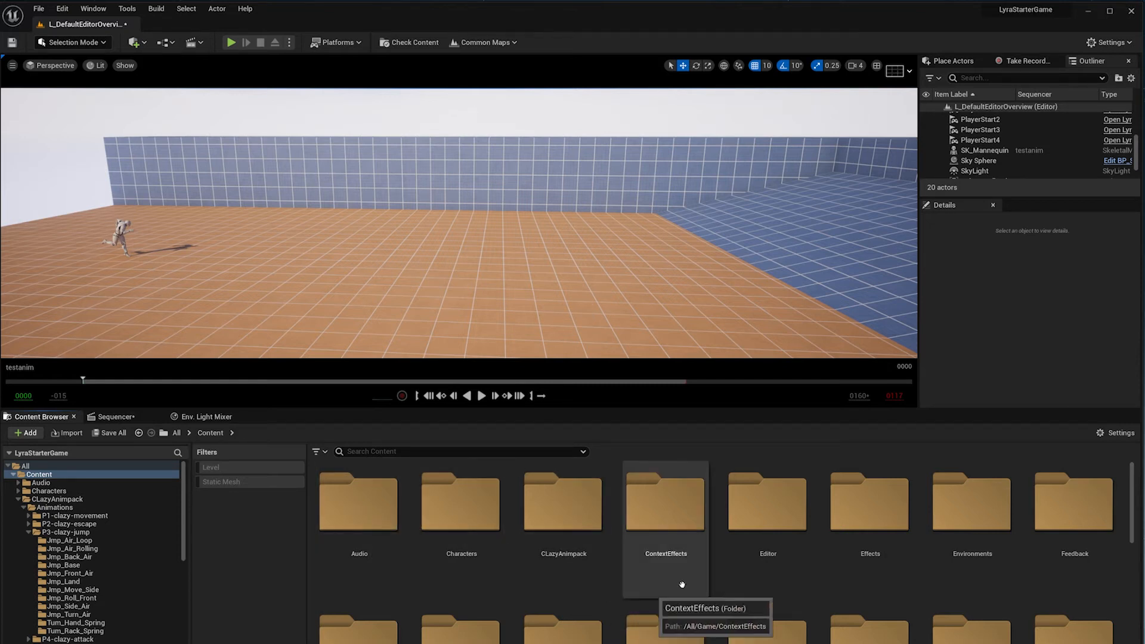
{"action": "double_click", "coordinate": [452, 525]}
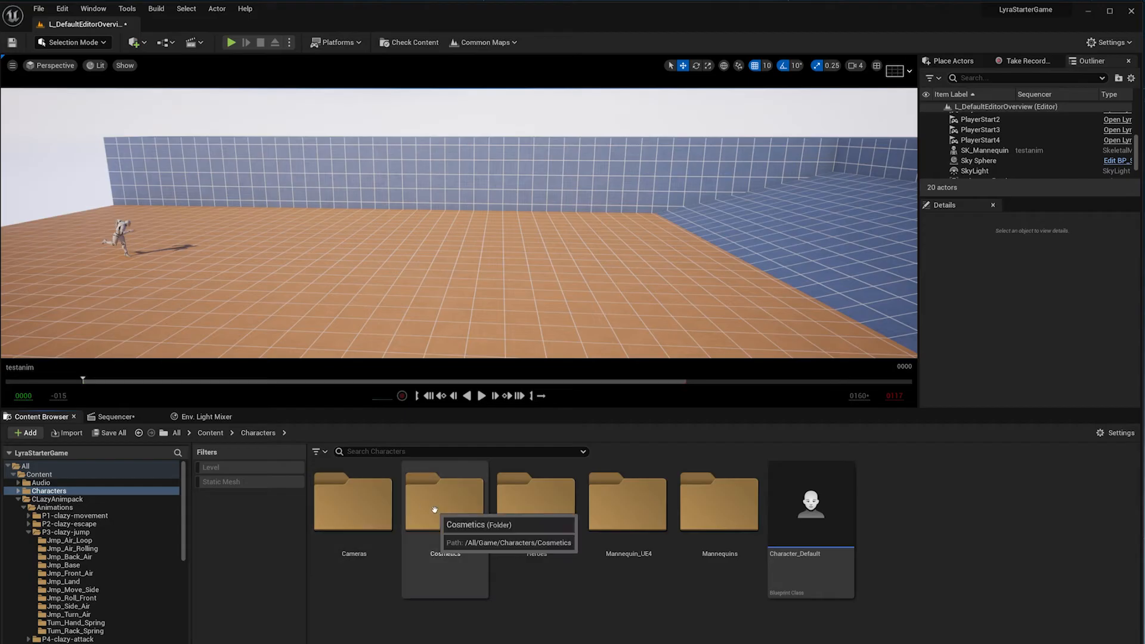
{"action": "left_click", "coordinate": [28, 434]}
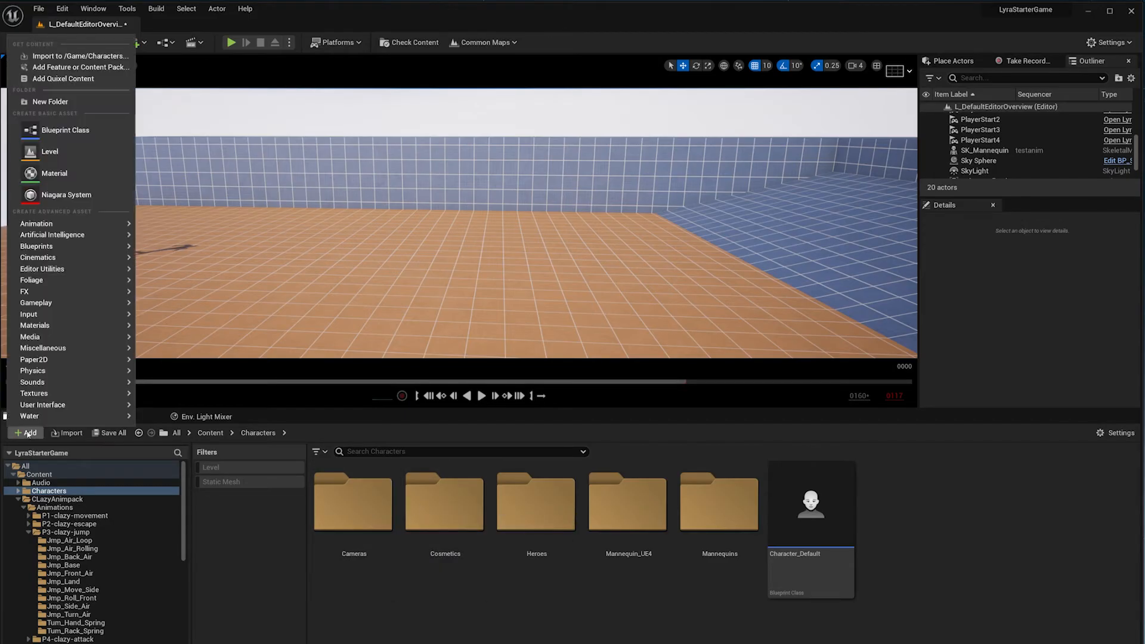
{"action": "left_click", "coordinate": [125, 68]}
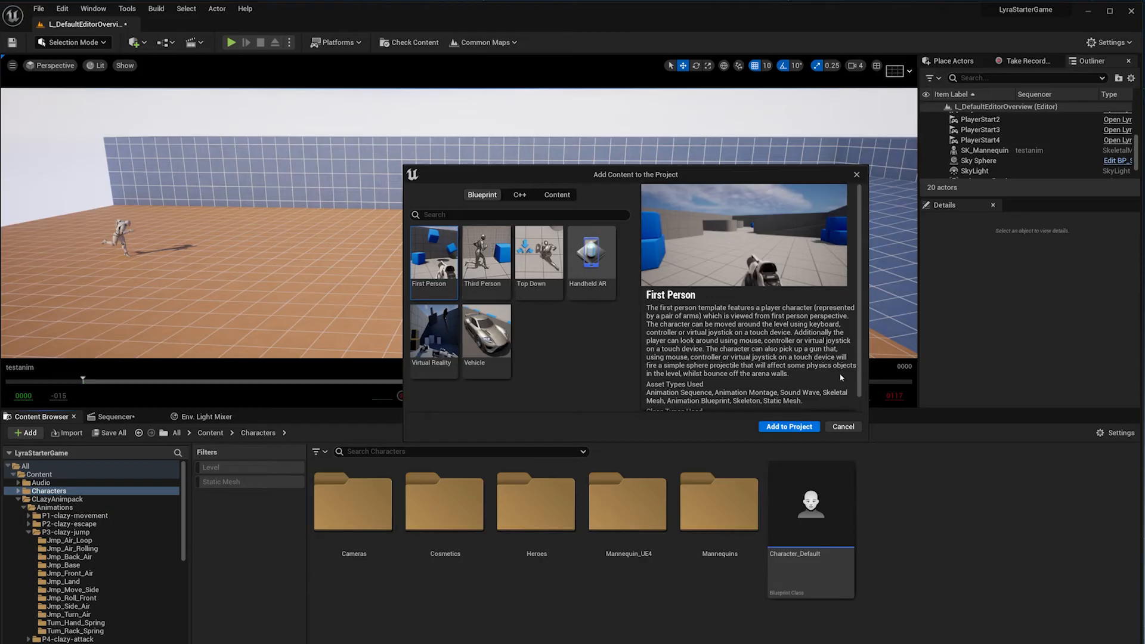
{"action": "left_click", "coordinate": [853, 428]}
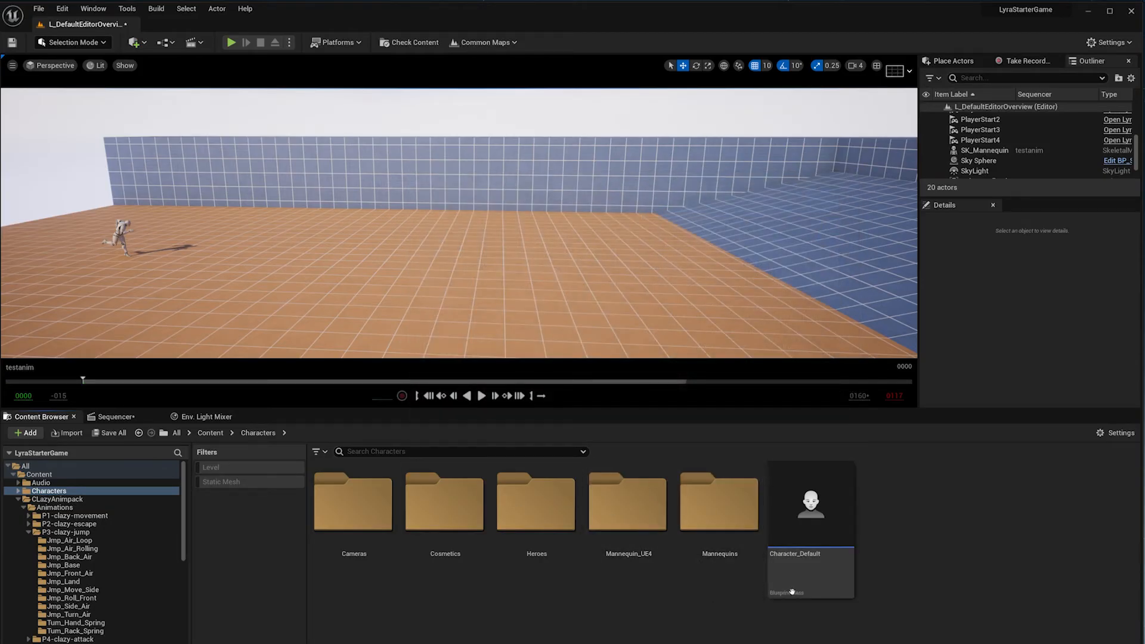
Open the RTG_Mannequin IK Retargeter from Characters/Mannequins/Rigs and move its window fully into view
{"action": "double_click", "coordinate": [719, 512]}
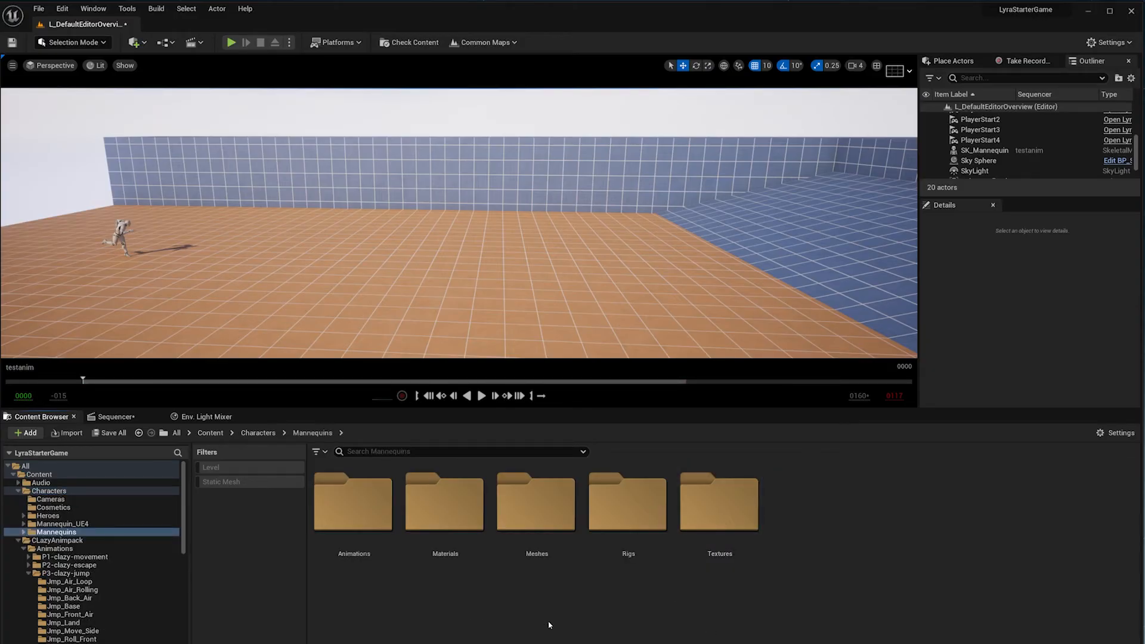
{"action": "double_click", "coordinate": [627, 504]}
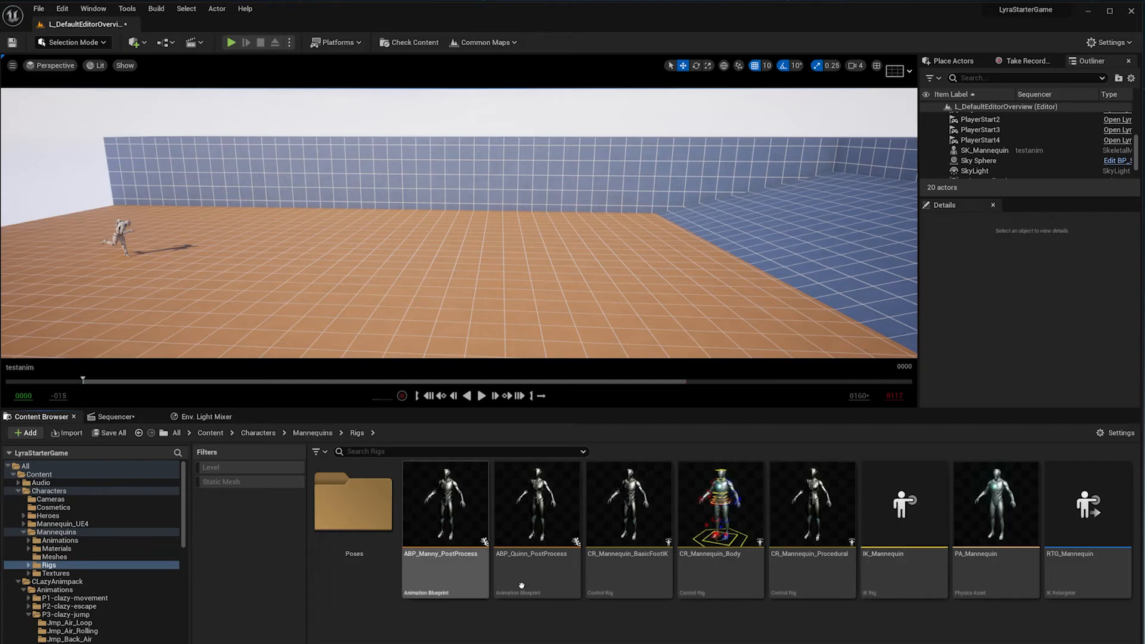
{"action": "double_click", "coordinate": [1068, 554]}
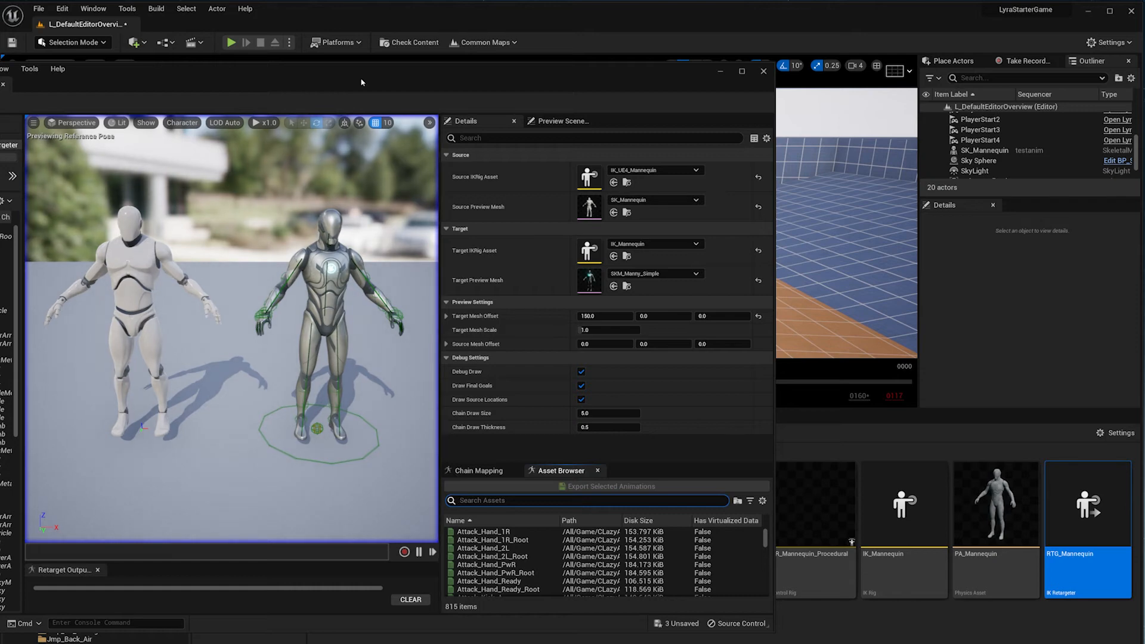
{"action": "left_click_drag", "start_coordinate": [358, 76], "coordinate": [607, 78]}
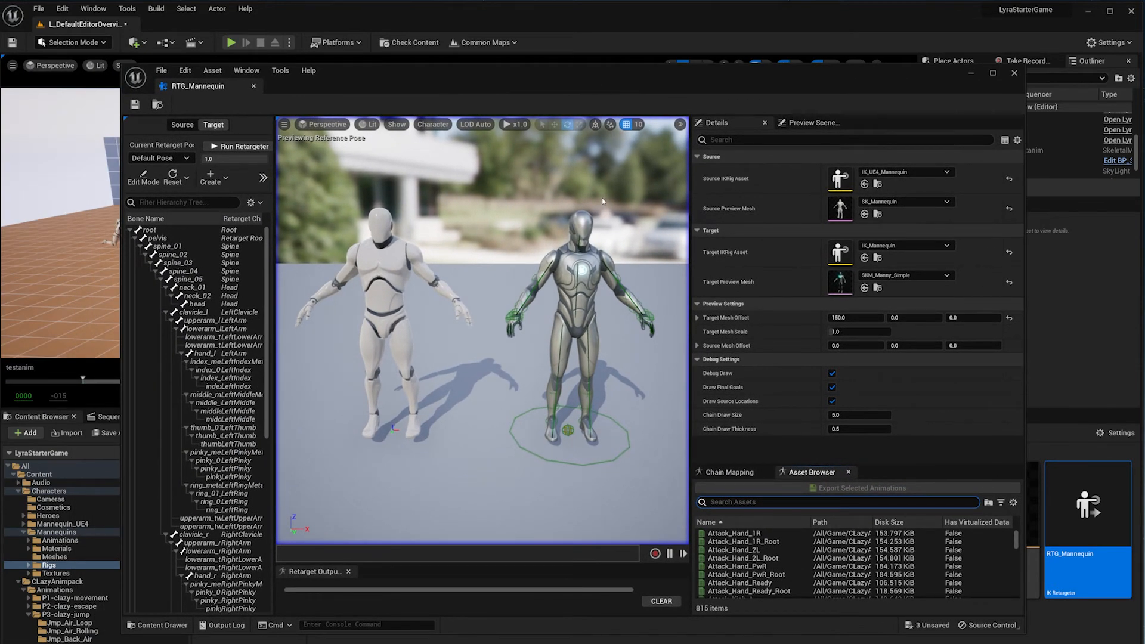
Shrink the retargeter window and assign SK_Mannequin from CLazyAnimpack/Mannequin/Character/Mesh as the source preview mesh
{"action": "left_click_drag", "start_coordinate": [123, 633], "coordinate": [326, 442]}
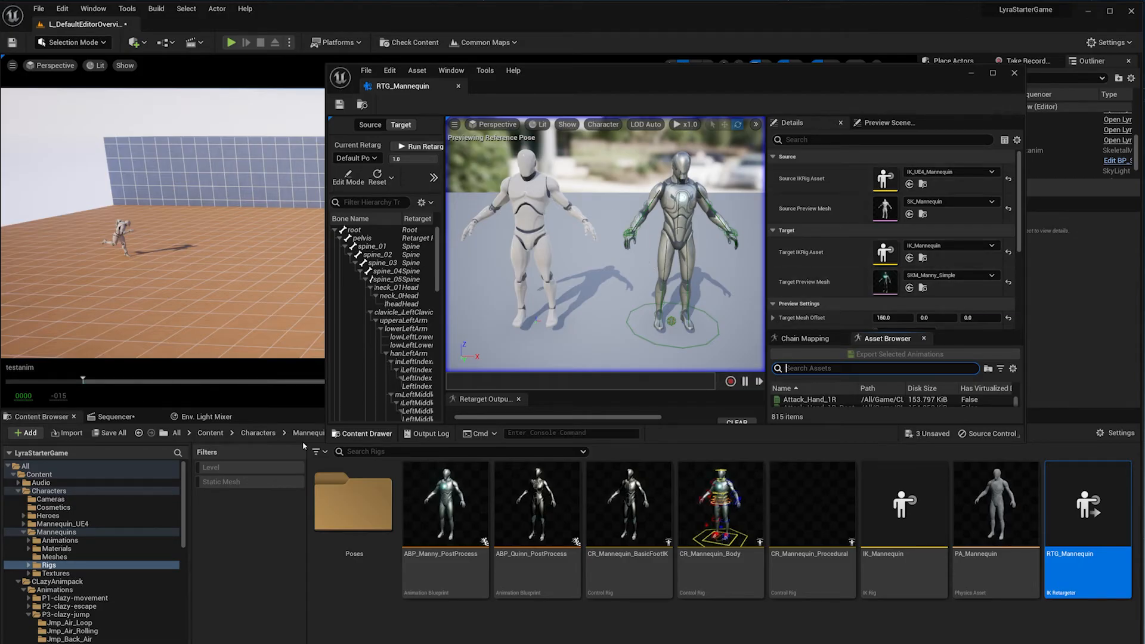
{"action": "left_click", "coordinate": [212, 433]}
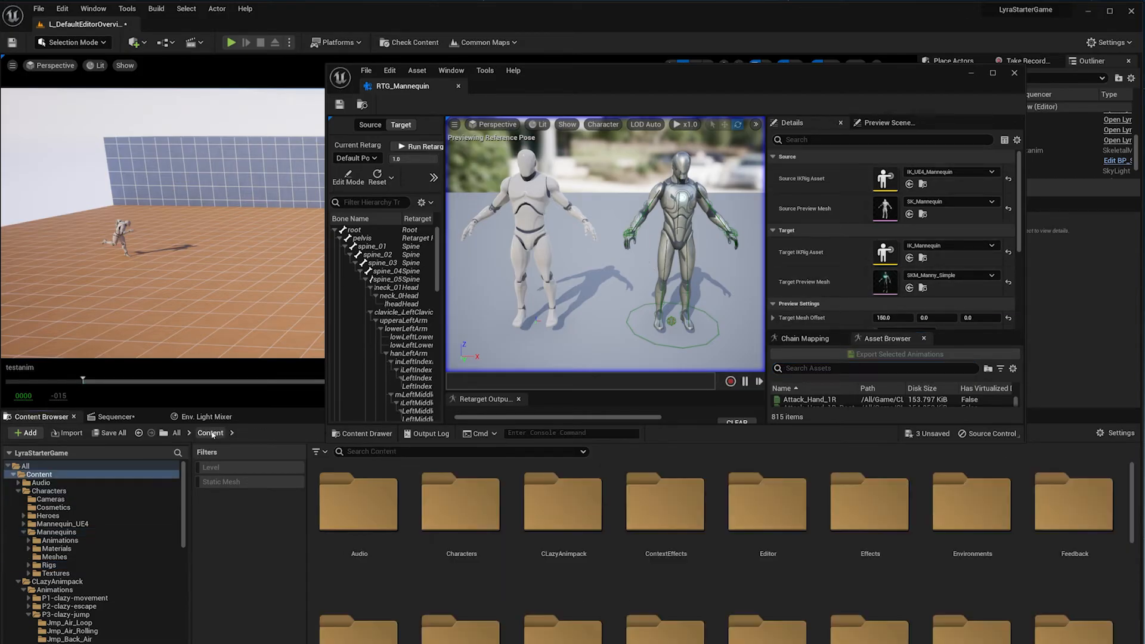
{"action": "double_click", "coordinate": [588, 570]}
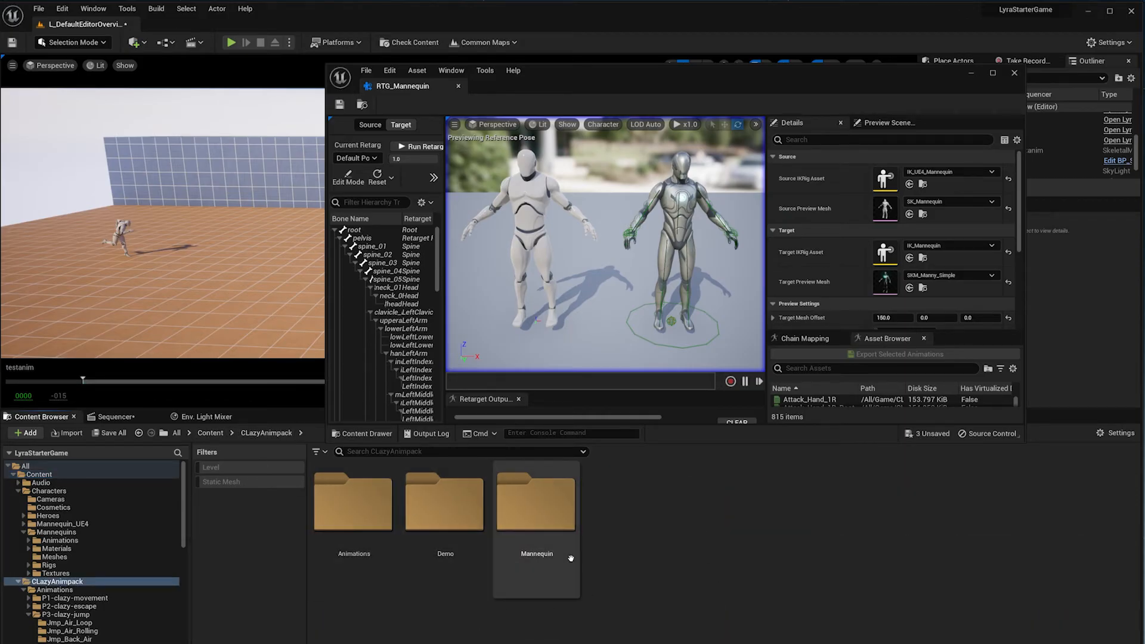
{"action": "double_click", "coordinate": [556, 507]}
{"action": "double_click", "coordinate": [353, 513]}
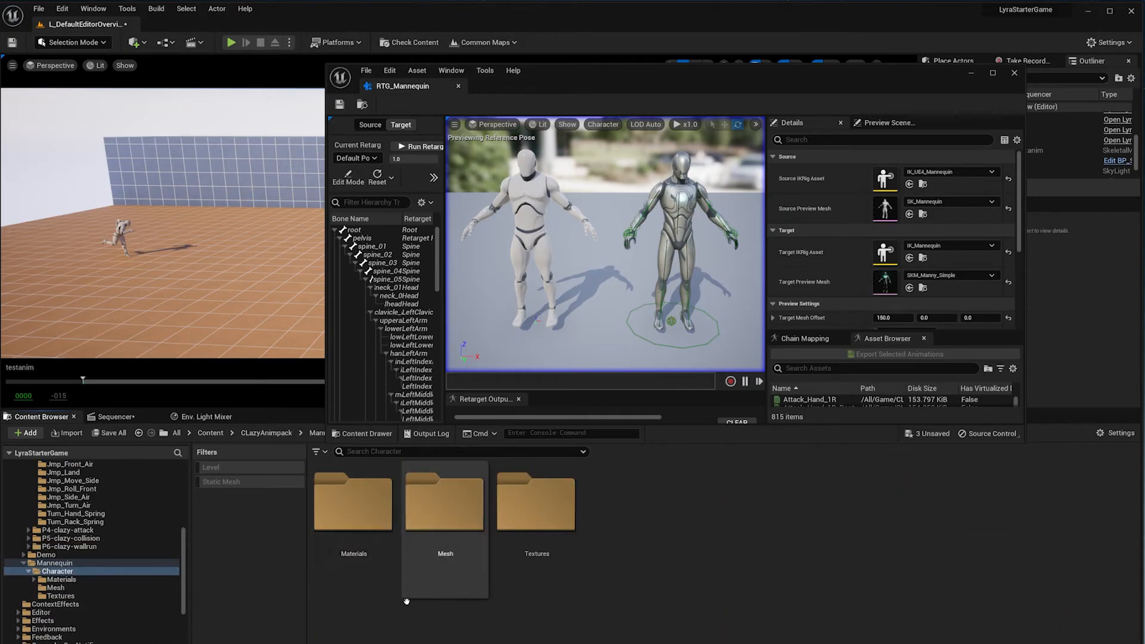
{"action": "double_click", "coordinate": [445, 574]}
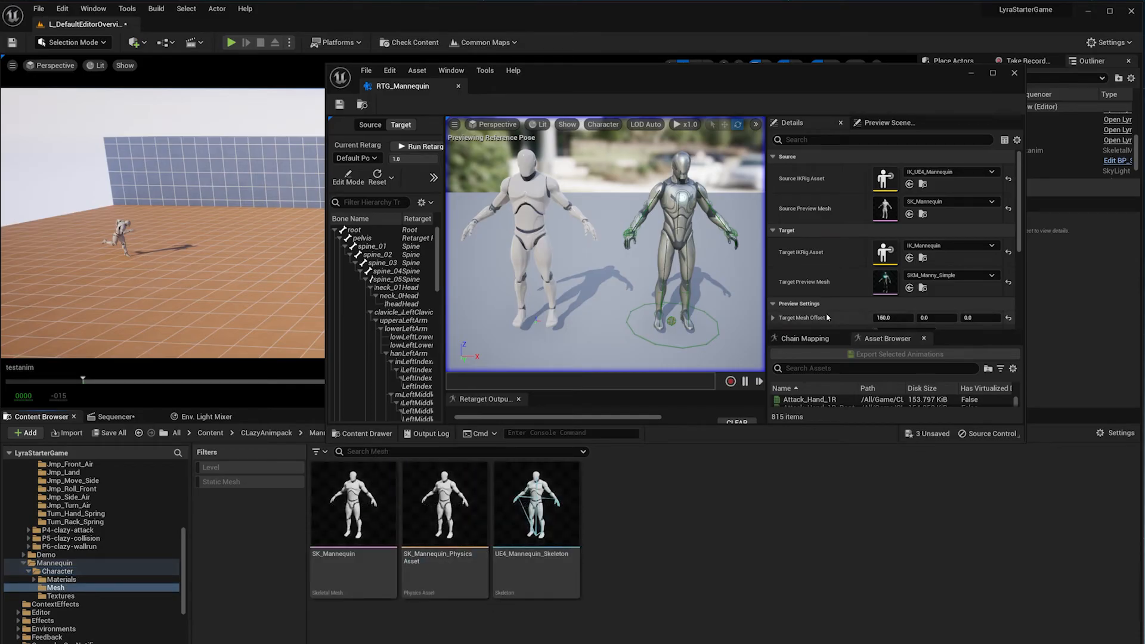
{"action": "left_click_drag", "start_coordinate": [353, 507], "coordinate": [884, 208]}
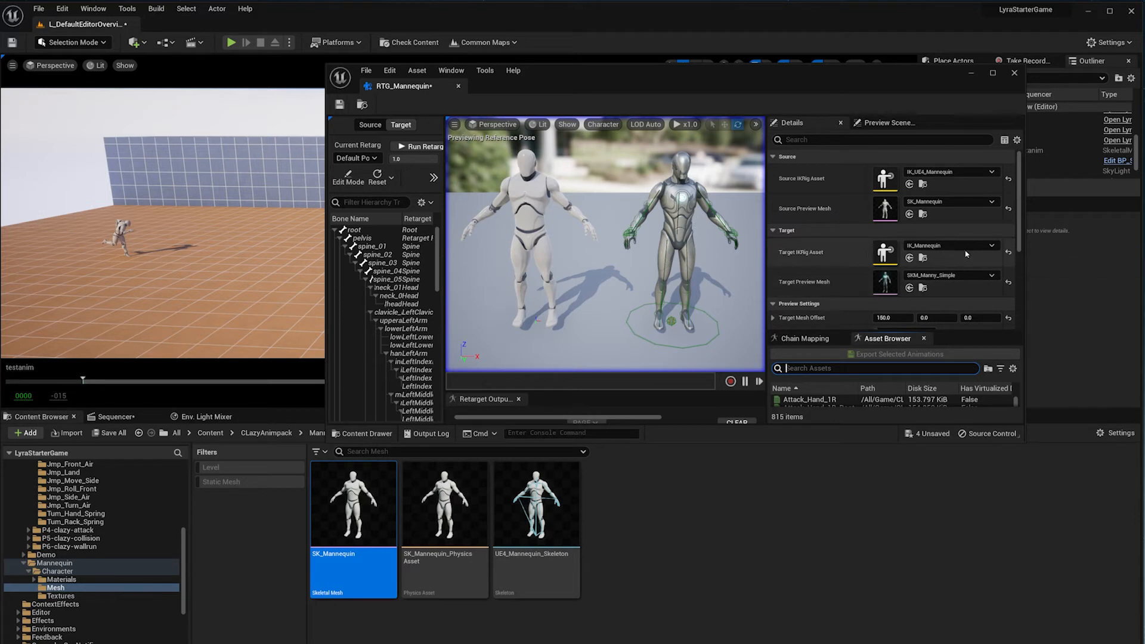
Set the source IK Rig to IK_UE4_Mannequin from Characters/Mannequin_UE4/Rigs and reassign CLazyAnimpack's SK_Mannequin as the source preview mesh
{"action": "left_click", "coordinate": [941, 173]}
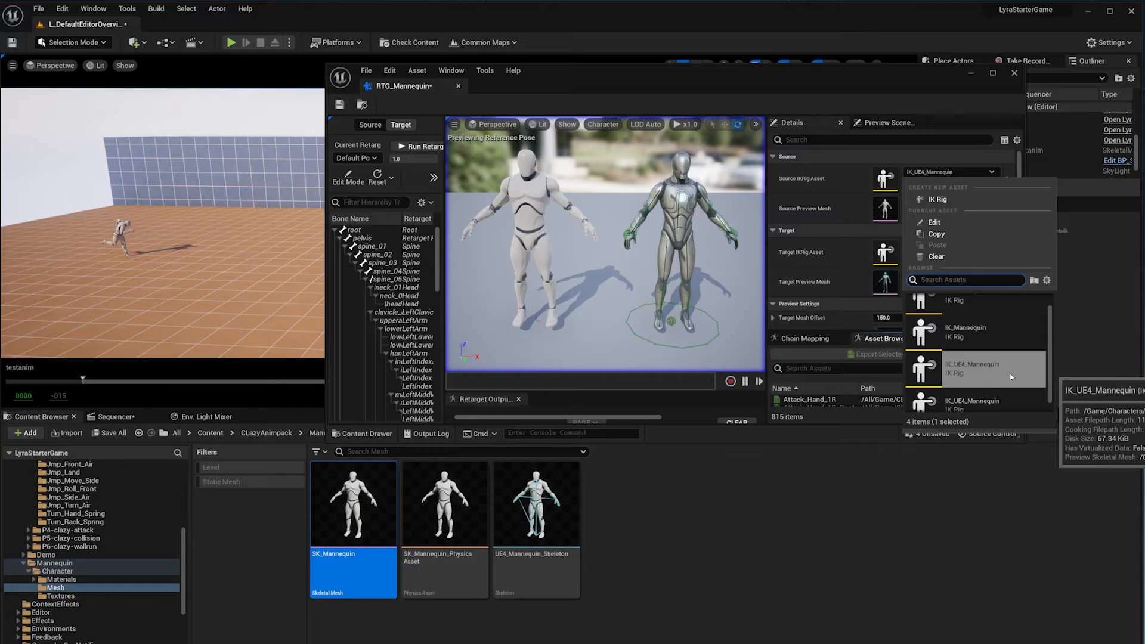
{"action": "scroll", "coordinate": [993, 359], "scroll_direction": "down", "scroll_amount": 1}
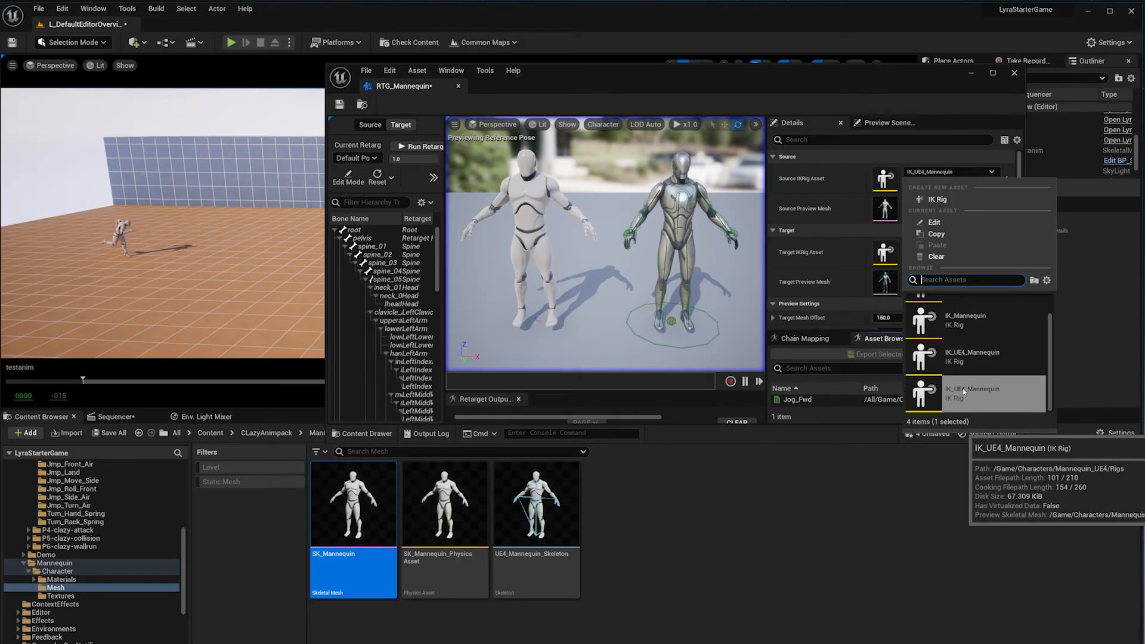
{"action": "left_click_drag", "start_coordinate": [849, 74], "coordinate": [777, 80]}
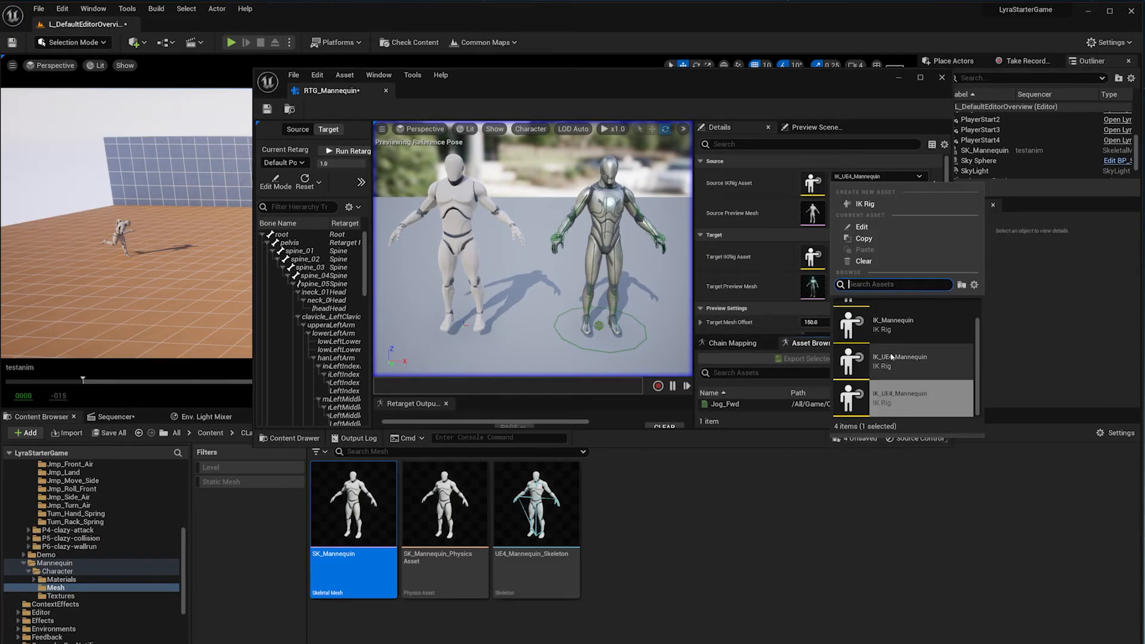
{"action": "left_click", "coordinate": [851, 412]}
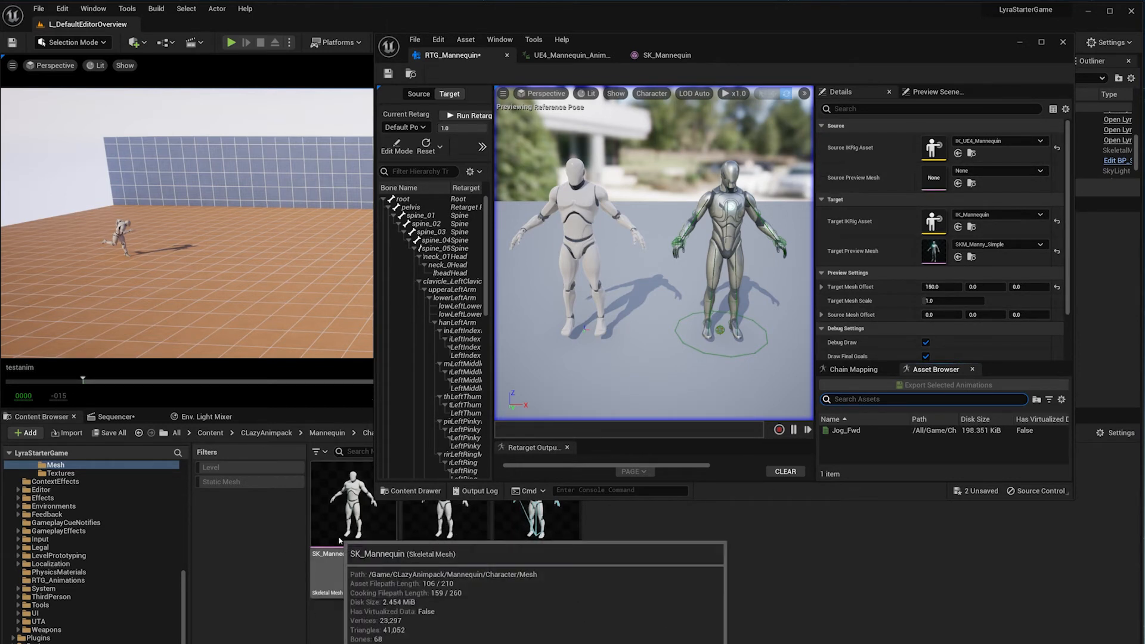
{"action": "left_click_drag", "start_coordinate": [352, 519], "coordinate": [934, 180]}
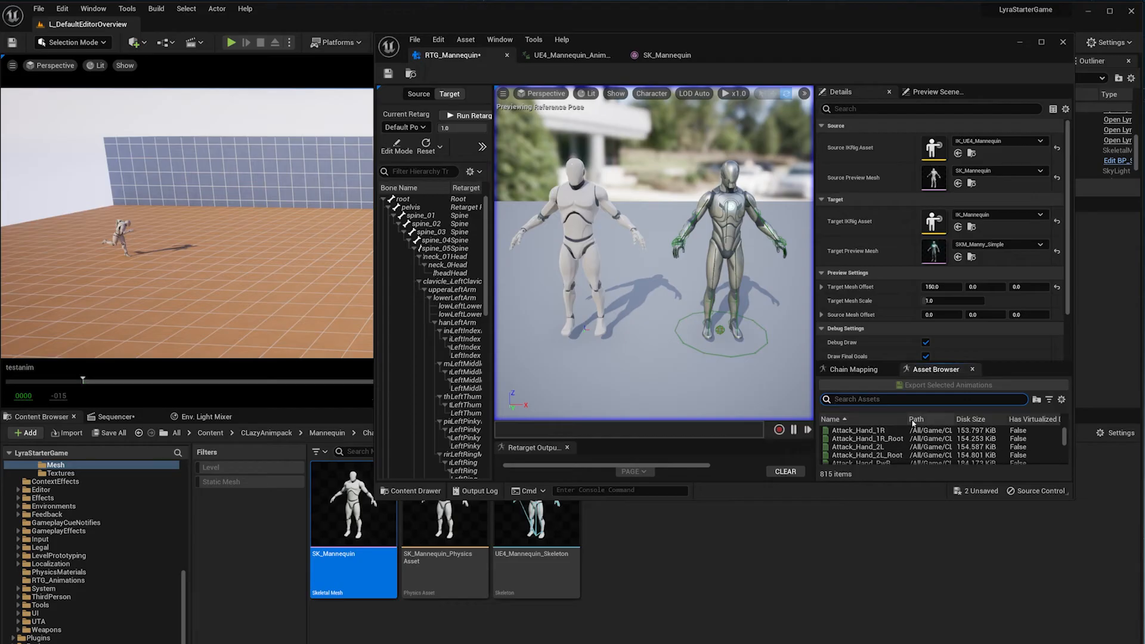
{"action": "scroll", "coordinate": [939, 448], "scroll_direction": "down", "scroll_amount": 10}
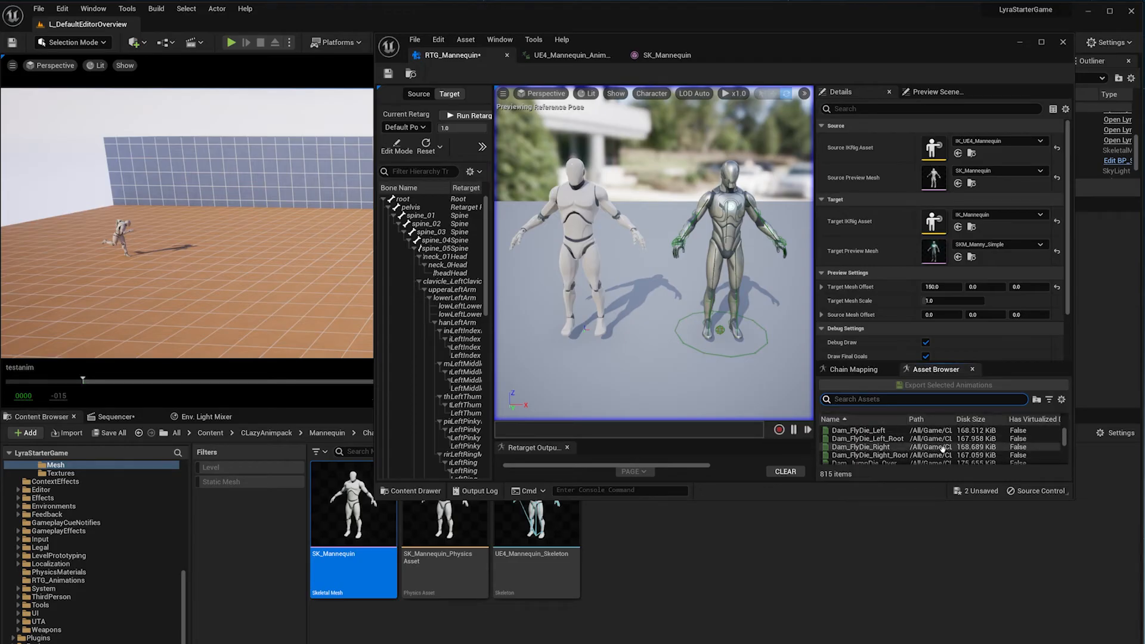
Find UE4_Mannequin_Anim_RTG_full among the retargeter's animation assets and preview it on both mannequins
{"action": "scroll", "coordinate": [939, 449], "scroll_direction": "up", "scroll_amount": 5}
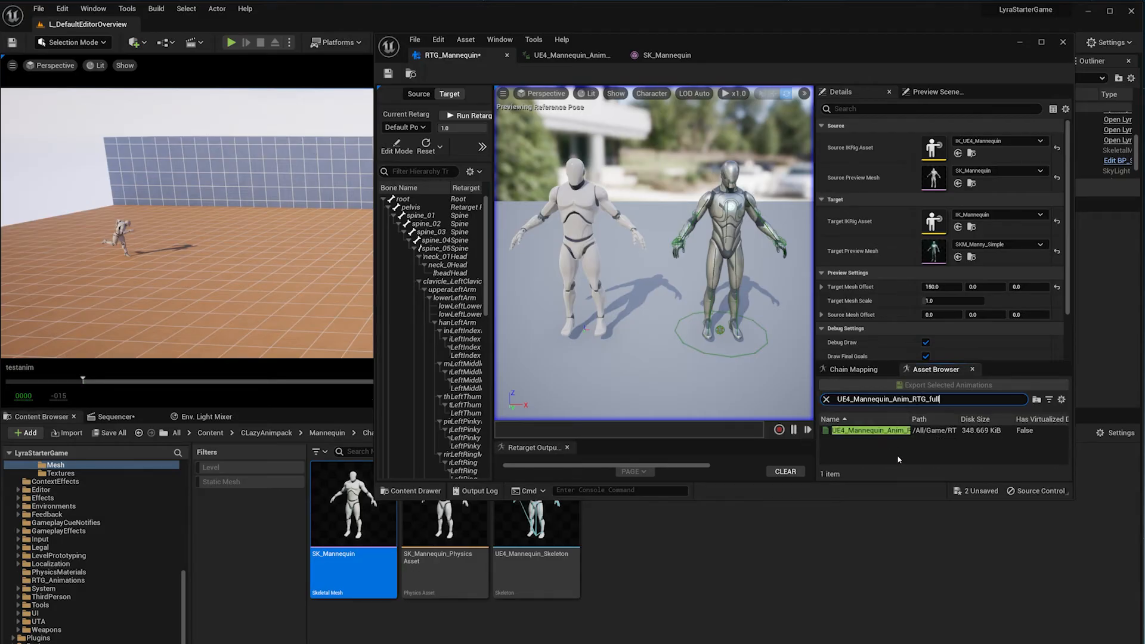
{"action": "double_click", "coordinate": [865, 431]}
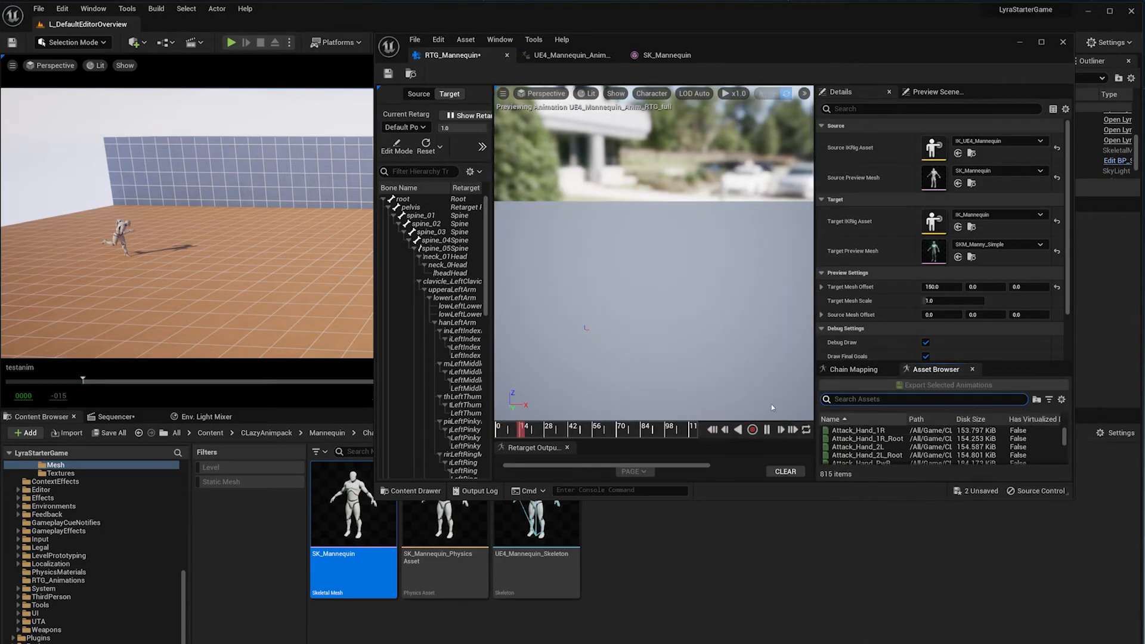
{"action": "right_click_drag", "start_coordinate": [702, 302], "coordinate": [644, 322]}
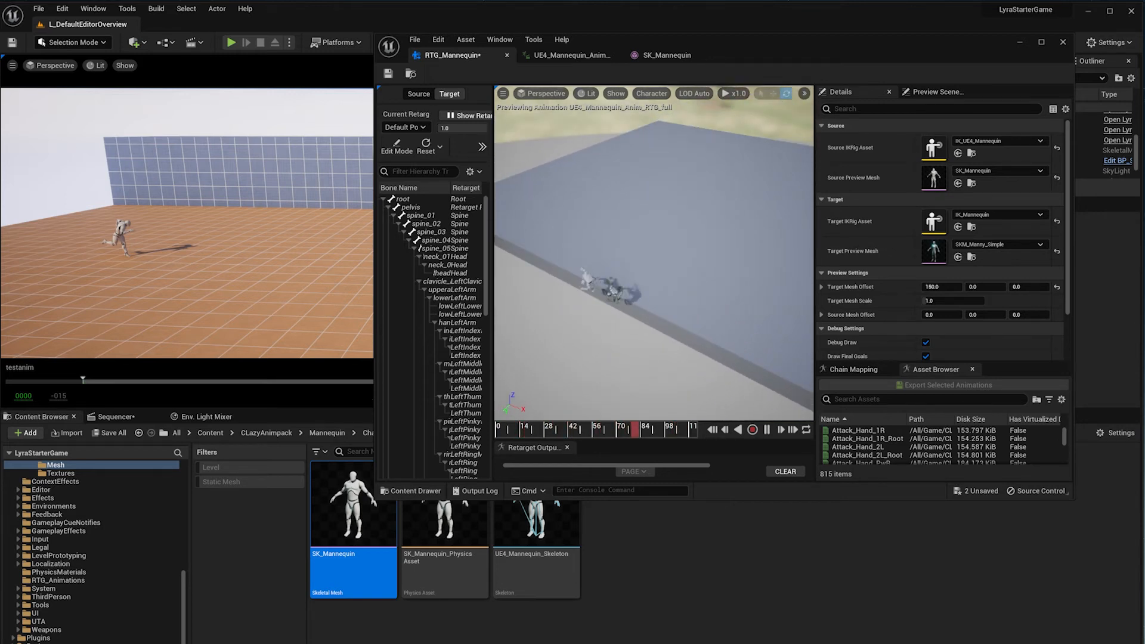
Export UE4_Mannequin_Anim_RTG_full as a retargeted animation into the RTG_Animations folder with the prefix UE5_
{"action": "left_click", "coordinate": [901, 396]}
{"action": "type", "text": "UE4_Mannequin_Anim_RTG_full"}
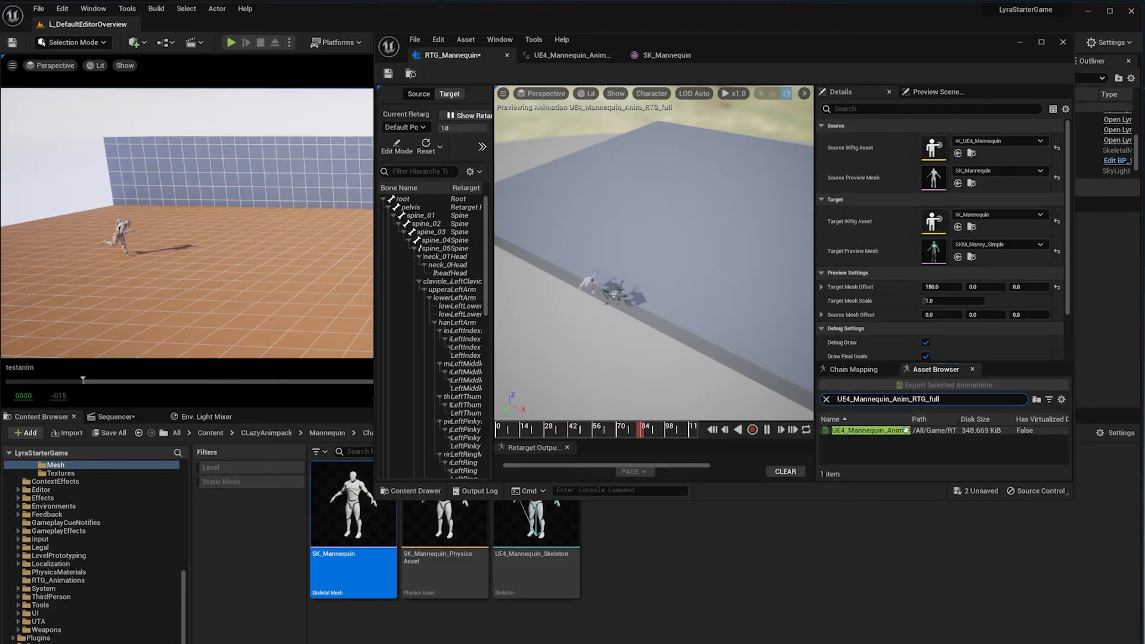
{"action": "left_click", "coordinate": [867, 430]}
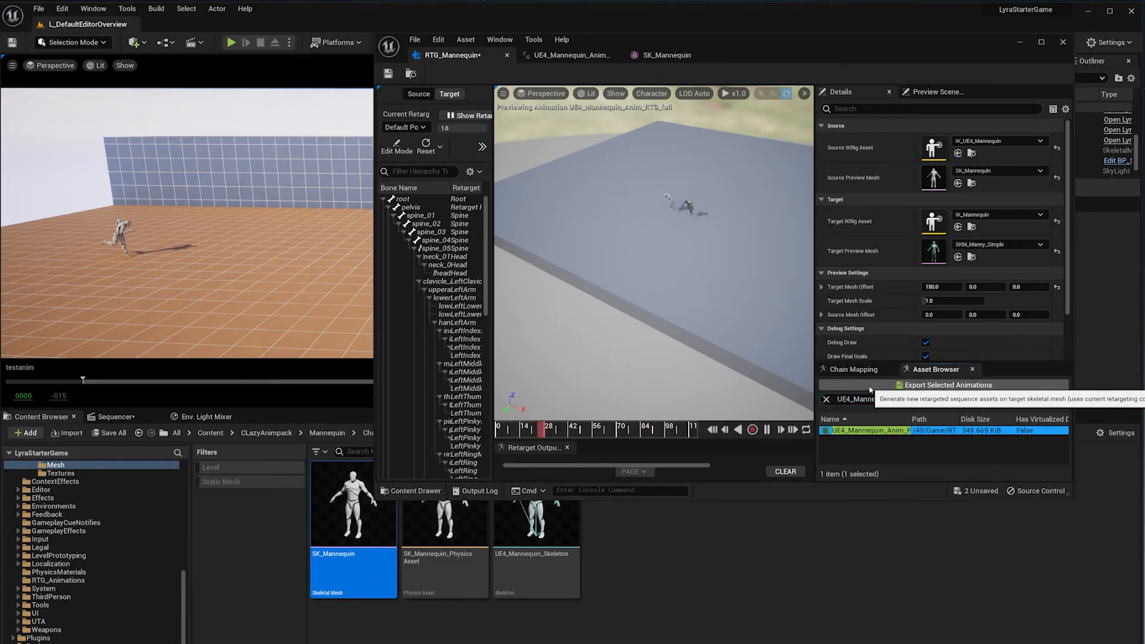
{"action": "left_click", "coordinate": [870, 385]}
{"action": "scroll", "coordinate": [635, 304], "scroll_direction": "down", "scroll_amount": 2}
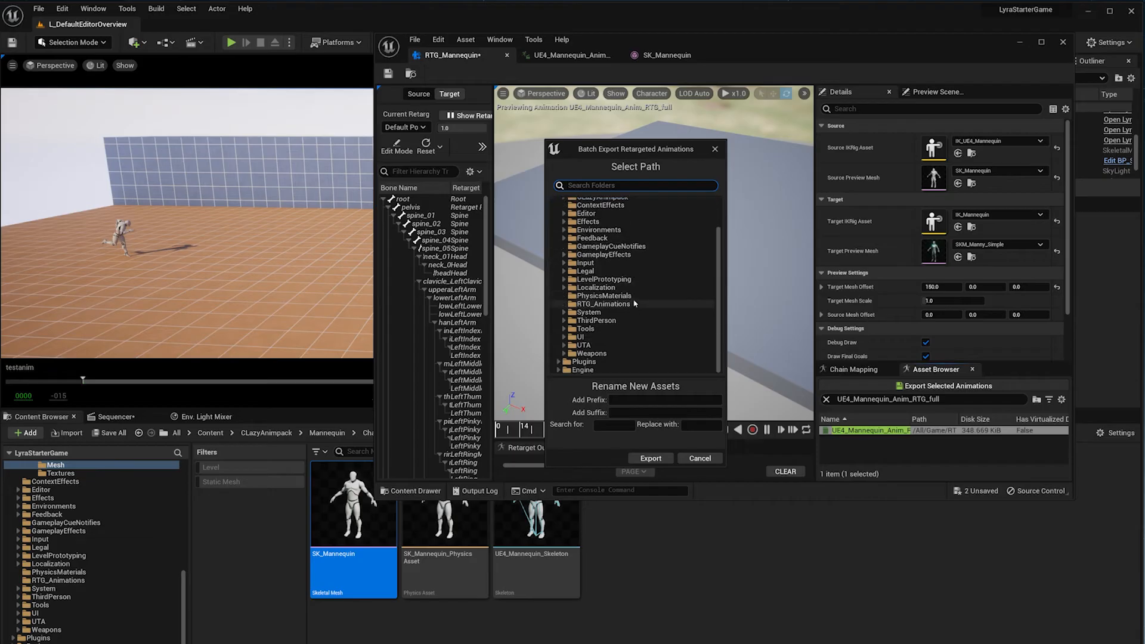
{"action": "left_click", "coordinate": [620, 304]}
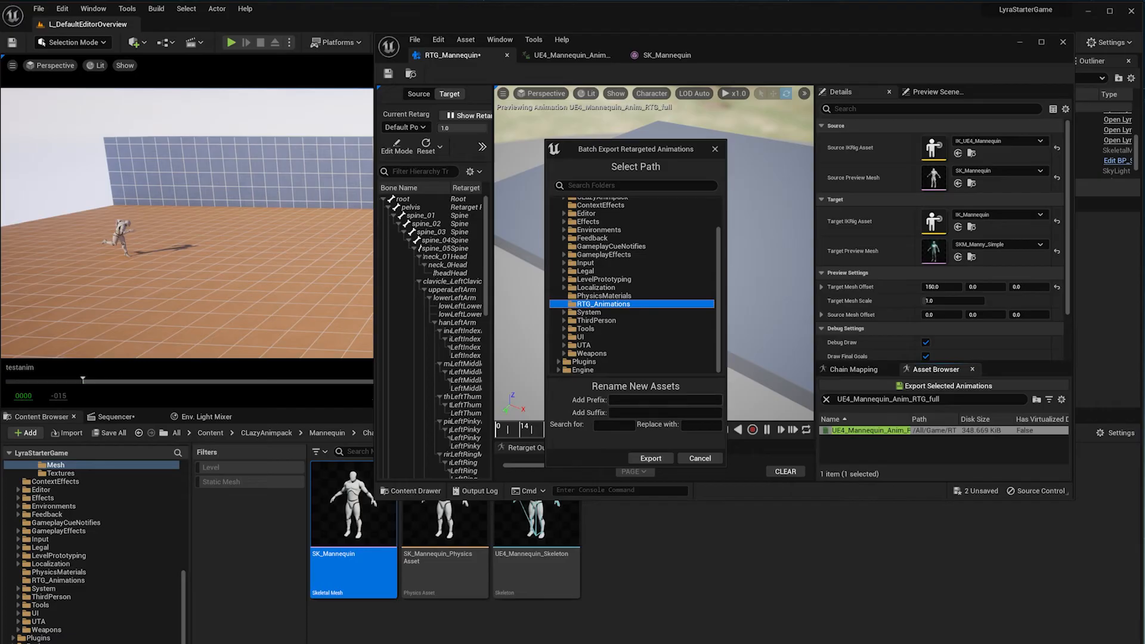
{"action": "left_click", "coordinate": [665, 400]}
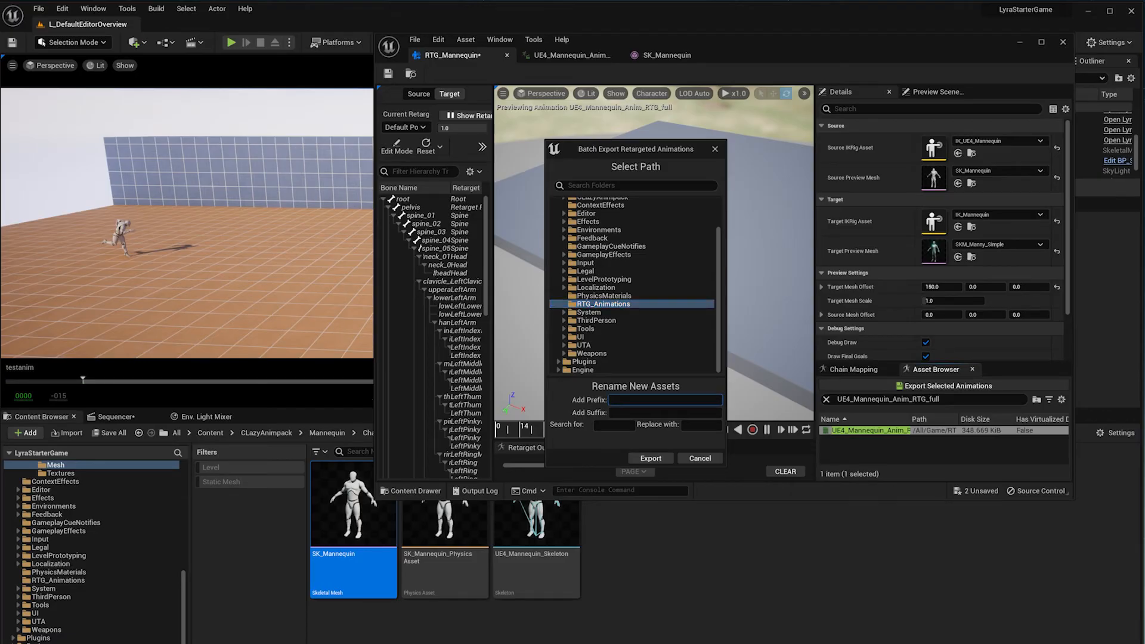
{"action": "type", "text": "UE5_"}
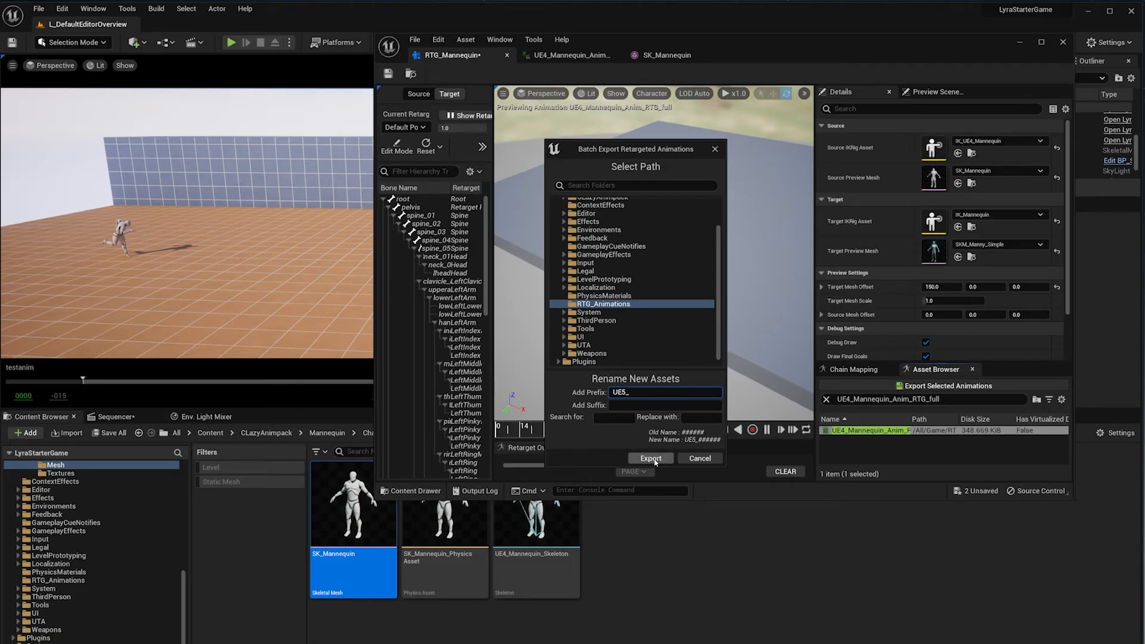
{"action": "left_click", "coordinate": [651, 458]}
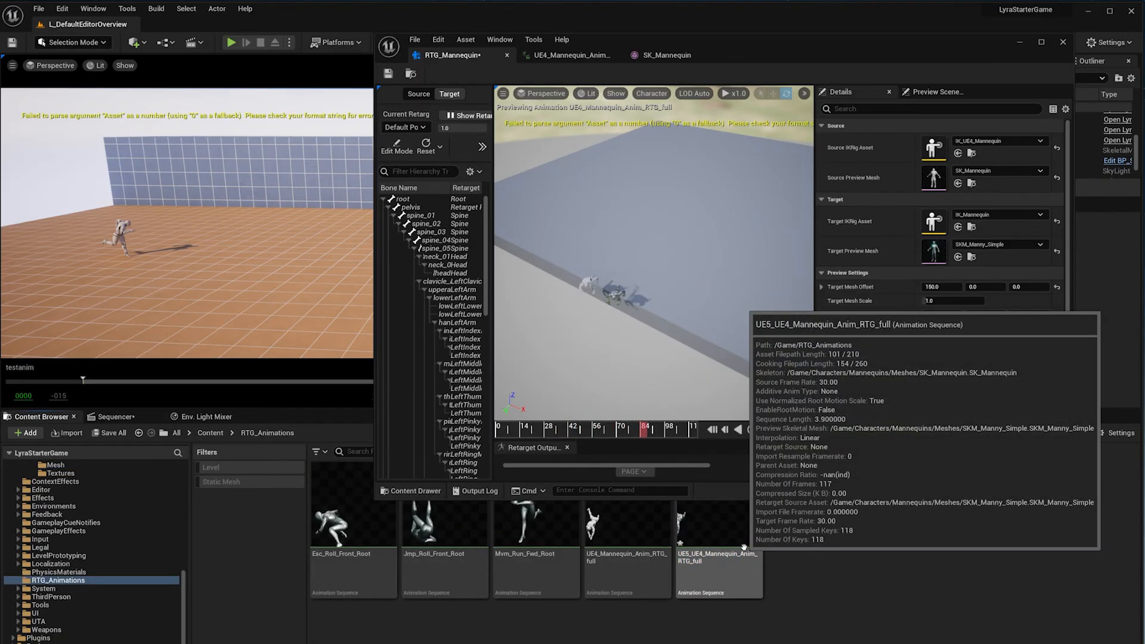
Return to the level editor and open the exported UE5_UE4_Mannequin_Anim_RTG_full animation from RTG_Animations
{"action": "left_click", "coordinate": [740, 550]}
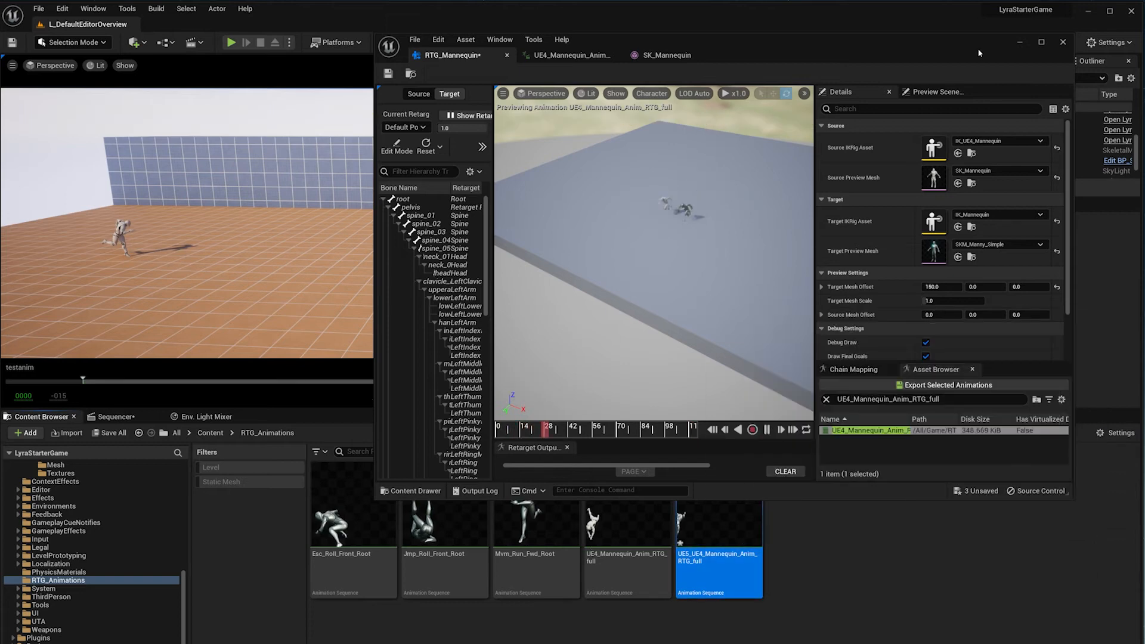
{"action": "left_click", "coordinate": [1019, 44]}
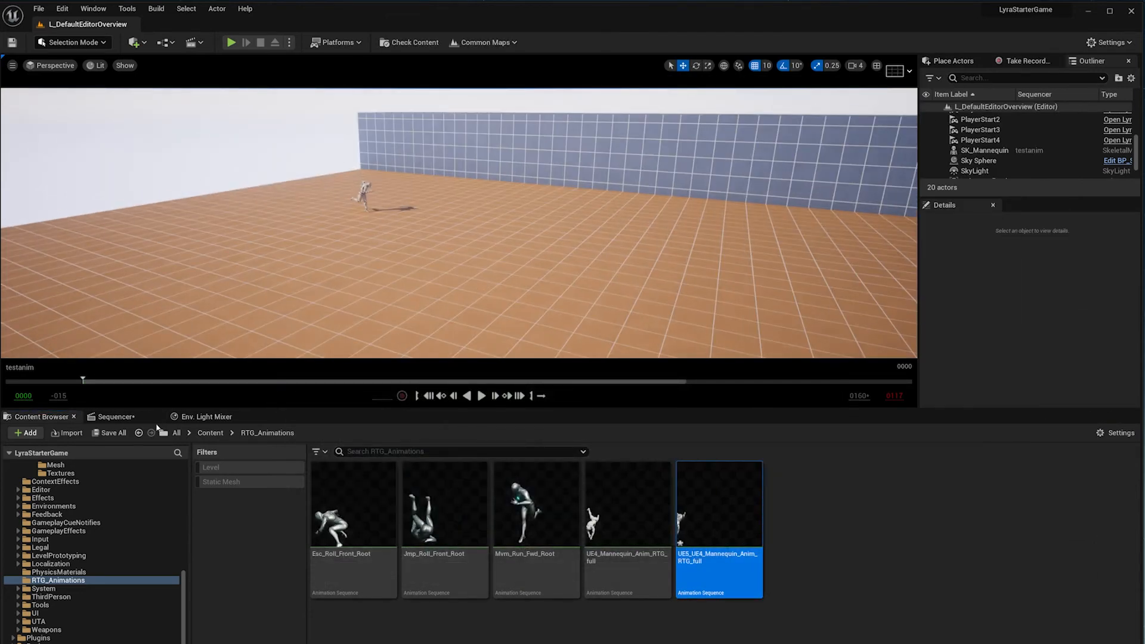
{"action": "left_click", "coordinate": [152, 417]}
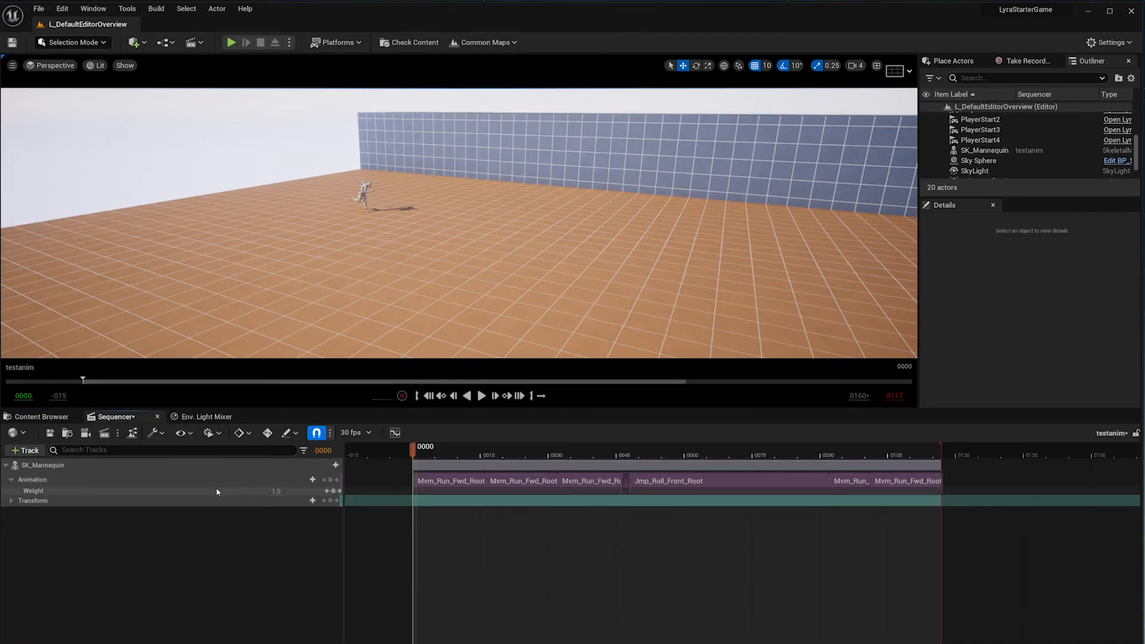
{"action": "right_click_drag", "start_coordinate": [525, 257], "coordinate": [576, 256]}
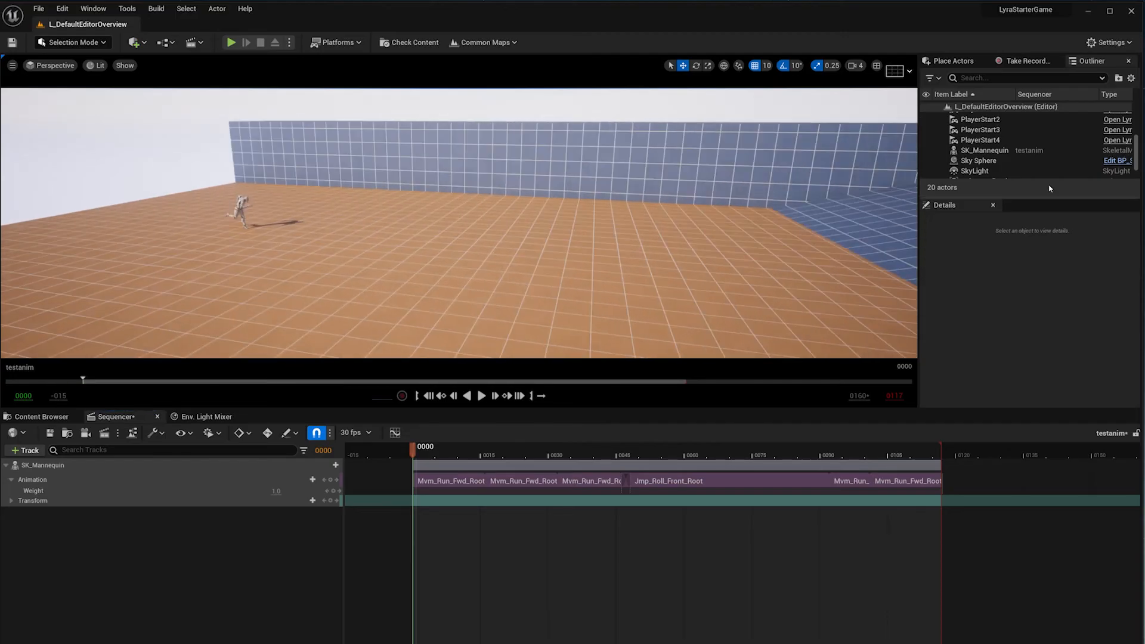
{"action": "left_click", "coordinate": [67, 417]}
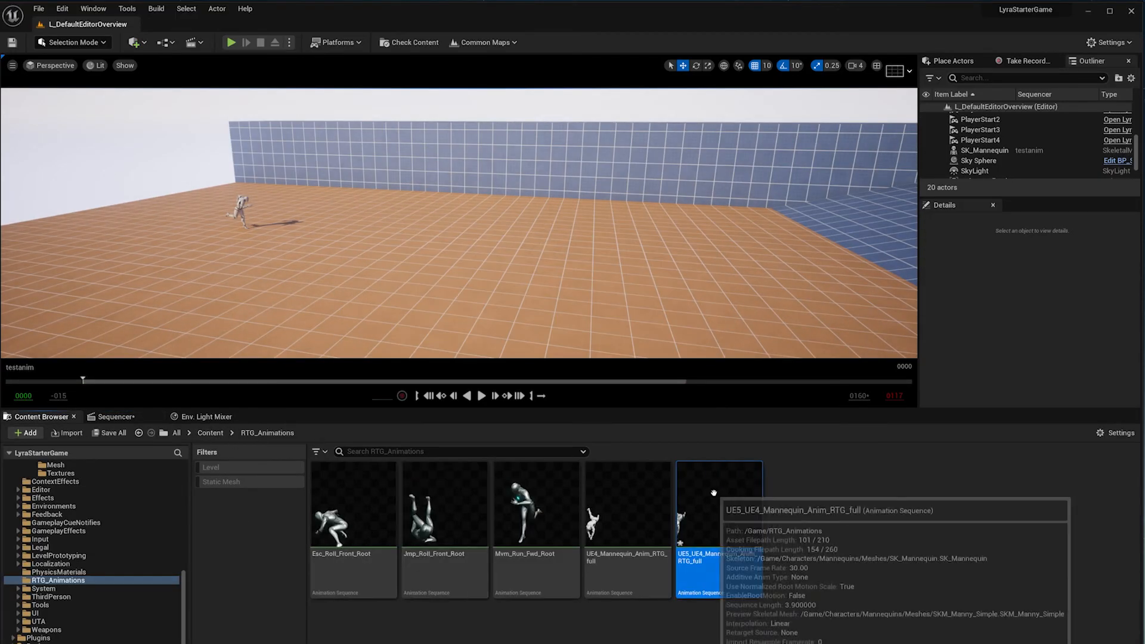
{"action": "double_click", "coordinate": [714, 493]}
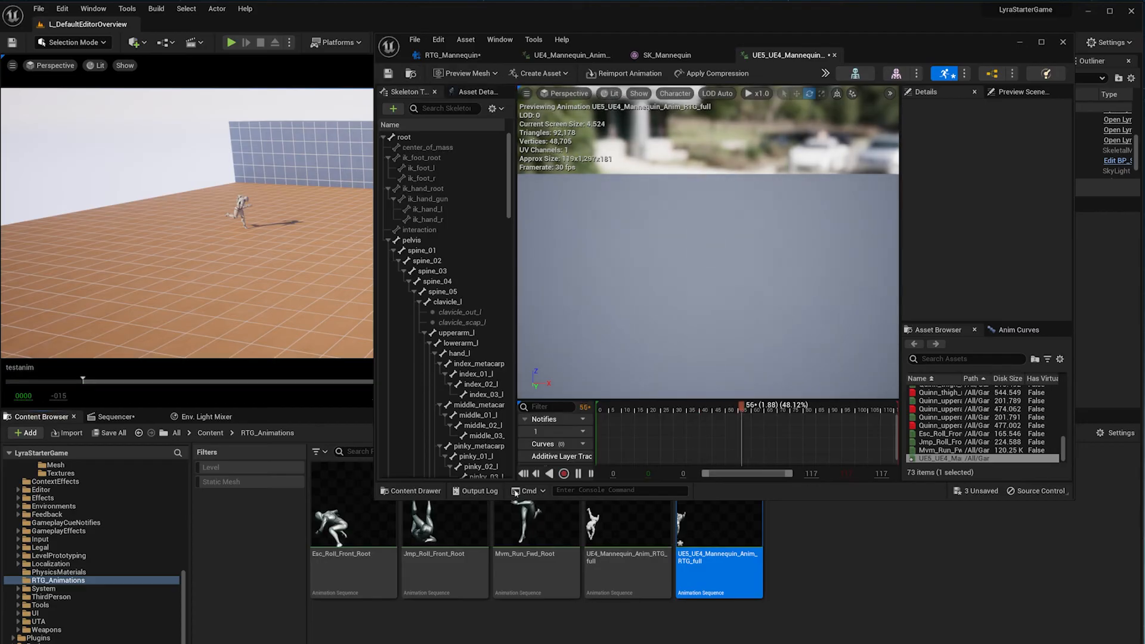
Locate the animation's SKM_Manny_Simple mesh and place it in the level near SK_Mannequin, at about X 100, Y -1660, Z 90
{"action": "left_click", "coordinate": [896, 73]}
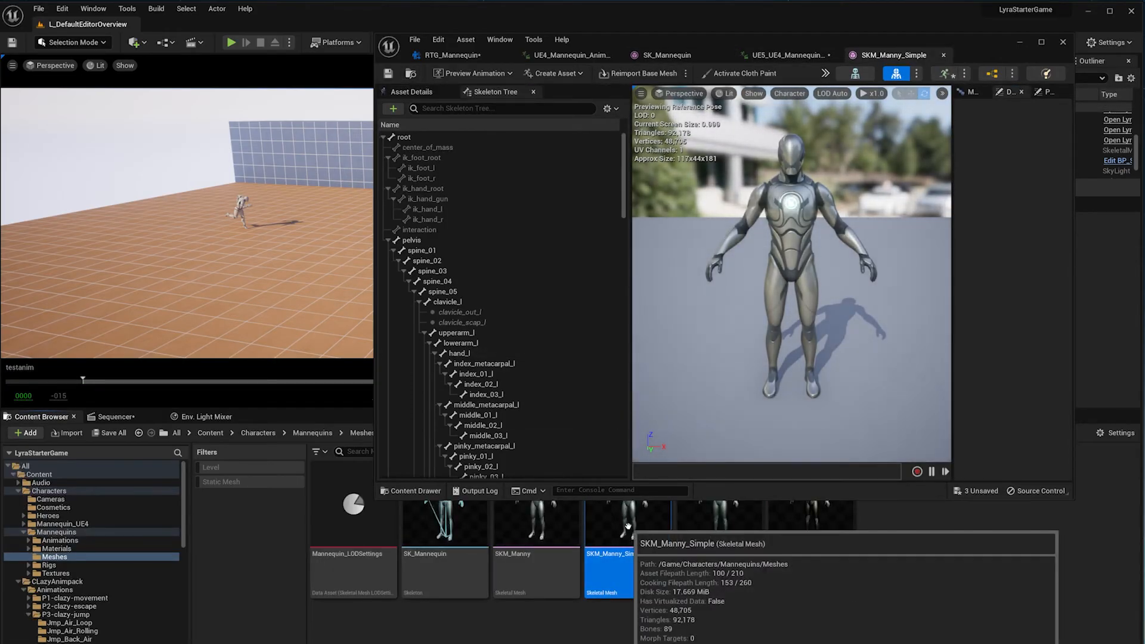
{"action": "left_click_drag", "start_coordinate": [623, 525], "coordinate": [212, 319]}
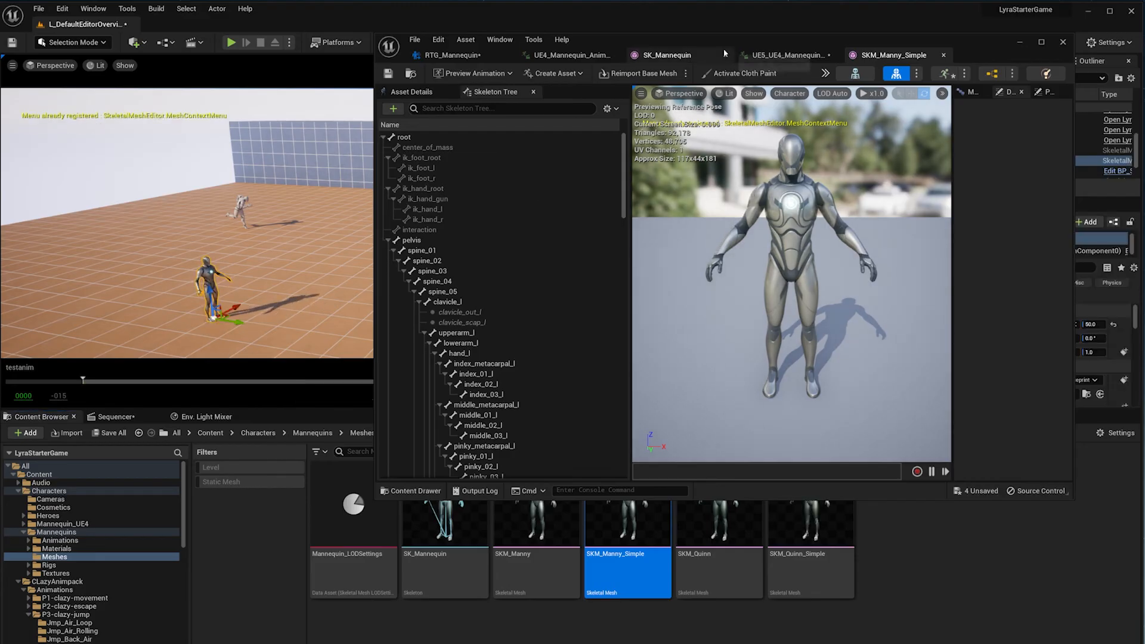
{"action": "left_click", "coordinate": [1018, 44]}
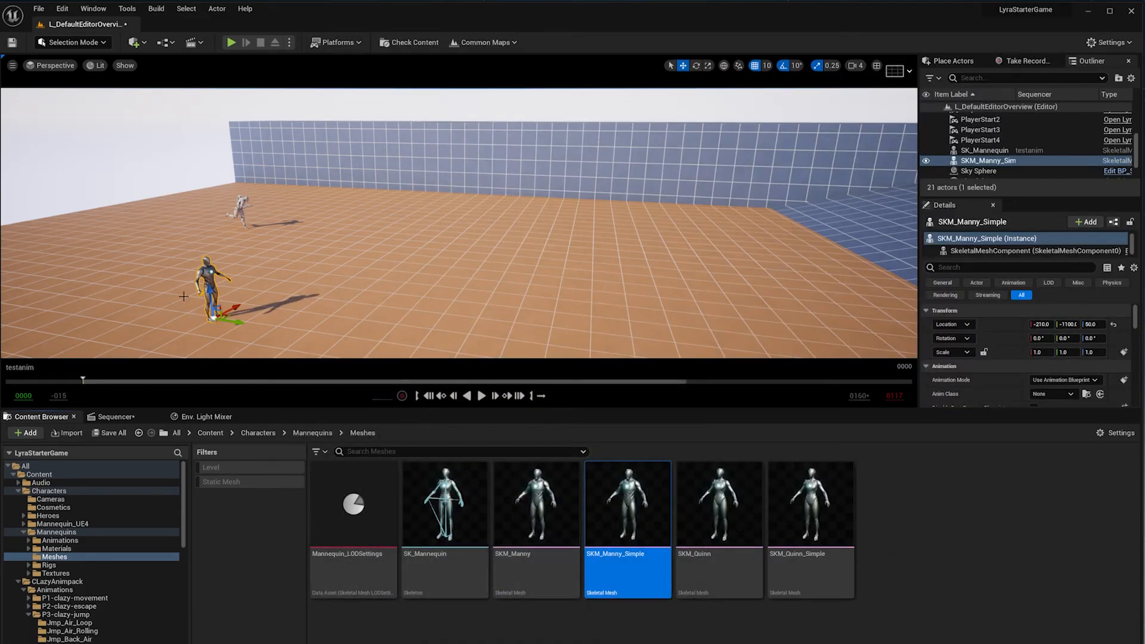
{"action": "left_click_drag", "start_coordinate": [219, 314], "coordinate": [175, 298]}
Add the SKM_Manny_Simple actor to the testanim sequence and delete its CR_Mannequin_Body control rig track
{"action": "left_click", "coordinate": [115, 417]}
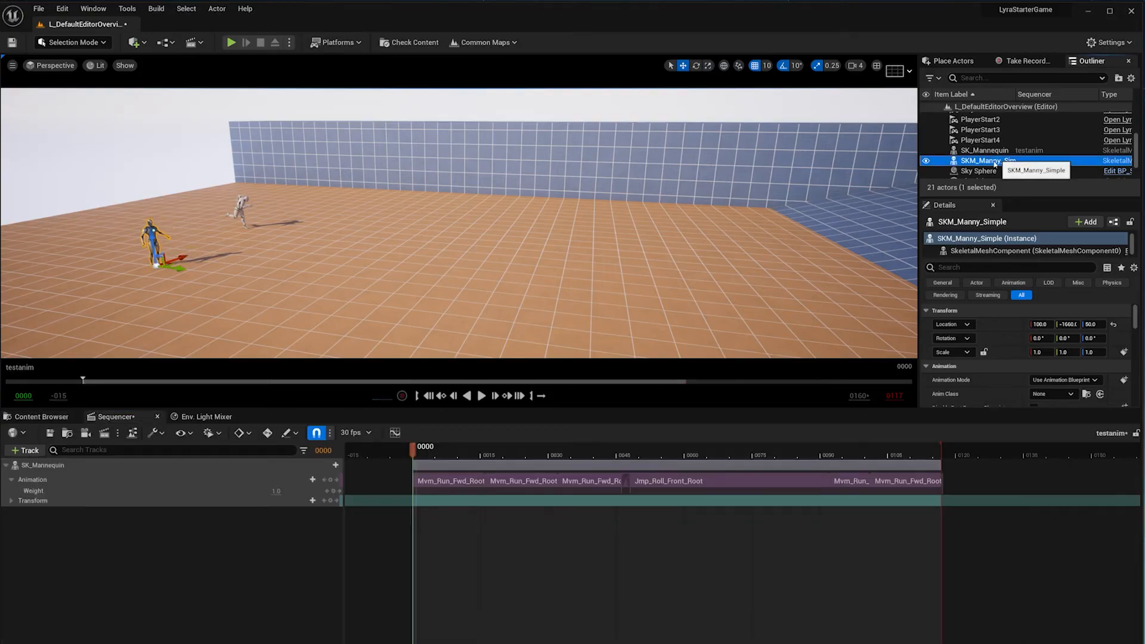
{"action": "left_click_drag", "start_coordinate": [989, 161], "coordinate": [166, 550]}
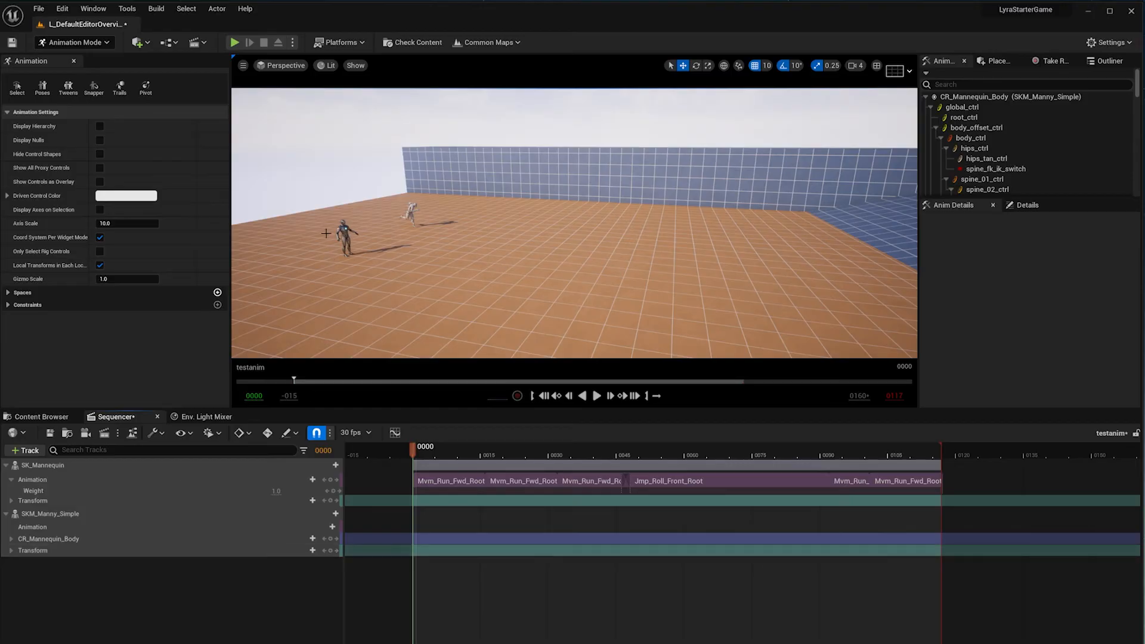
{"action": "left_click", "coordinate": [345, 232]}
{"action": "right_click_drag", "start_coordinate": [411, 278], "coordinate": [409, 274]}
{"action": "key", "text": "w"}
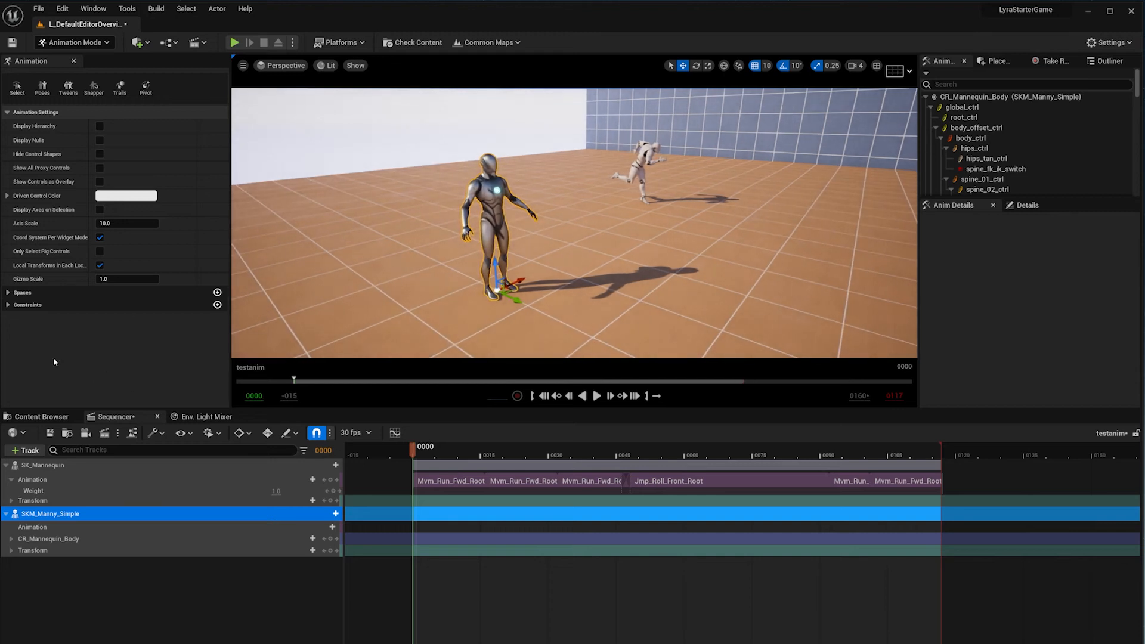
{"action": "left_click", "coordinate": [36, 540]}
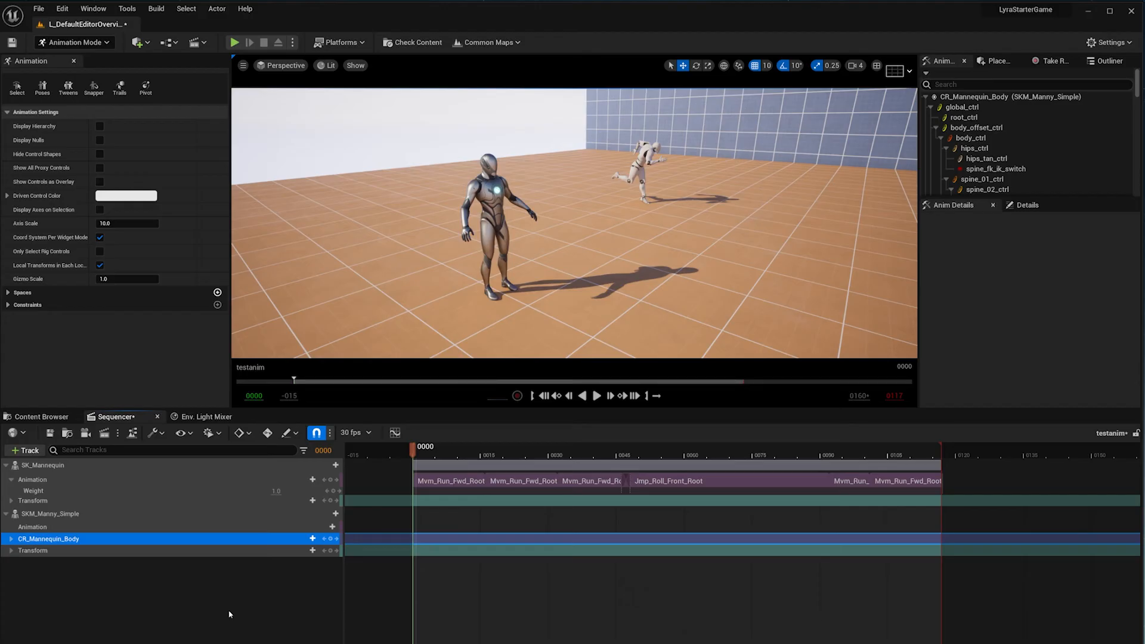
{"action": "key", "text": "Delete"}
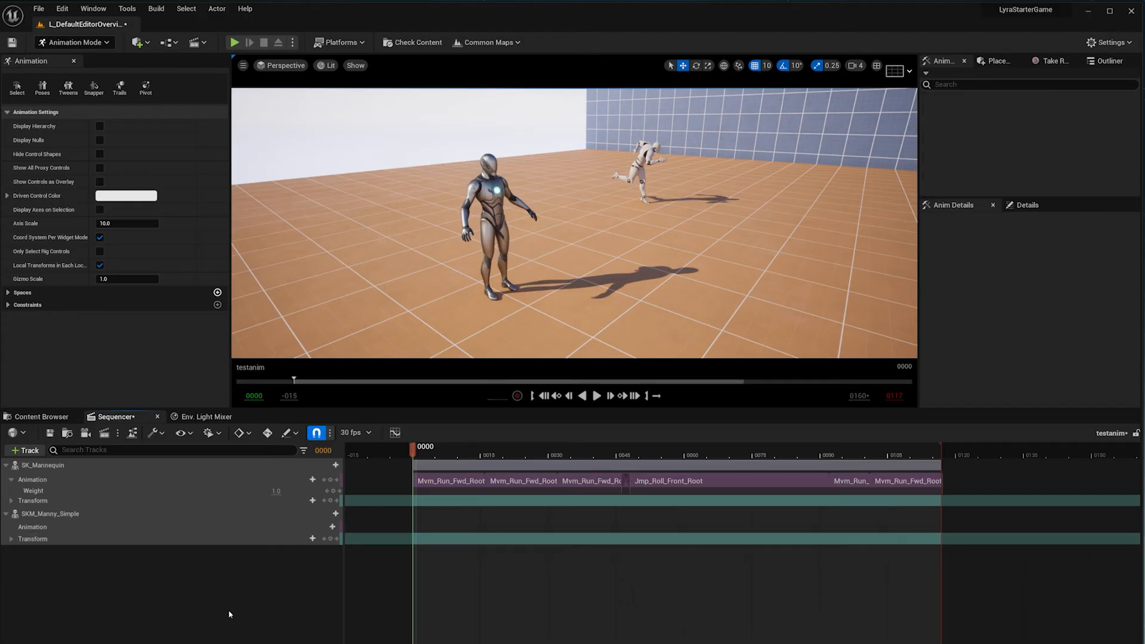
Add UE5_UE4_Mannequin_Anim_RTG_full to SKM_Manny_Simple's Animation track at frame 0
{"action": "left_click", "coordinate": [327, 528]}
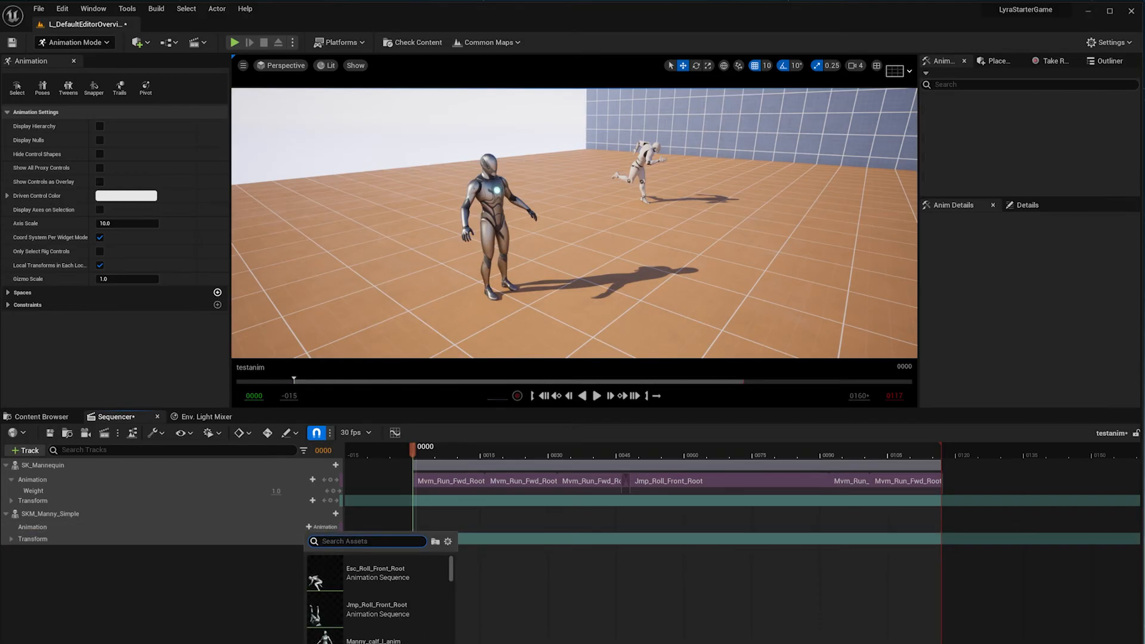
{"action": "type", "text": "UE4_Mannequin_Anim_RTG_full"}
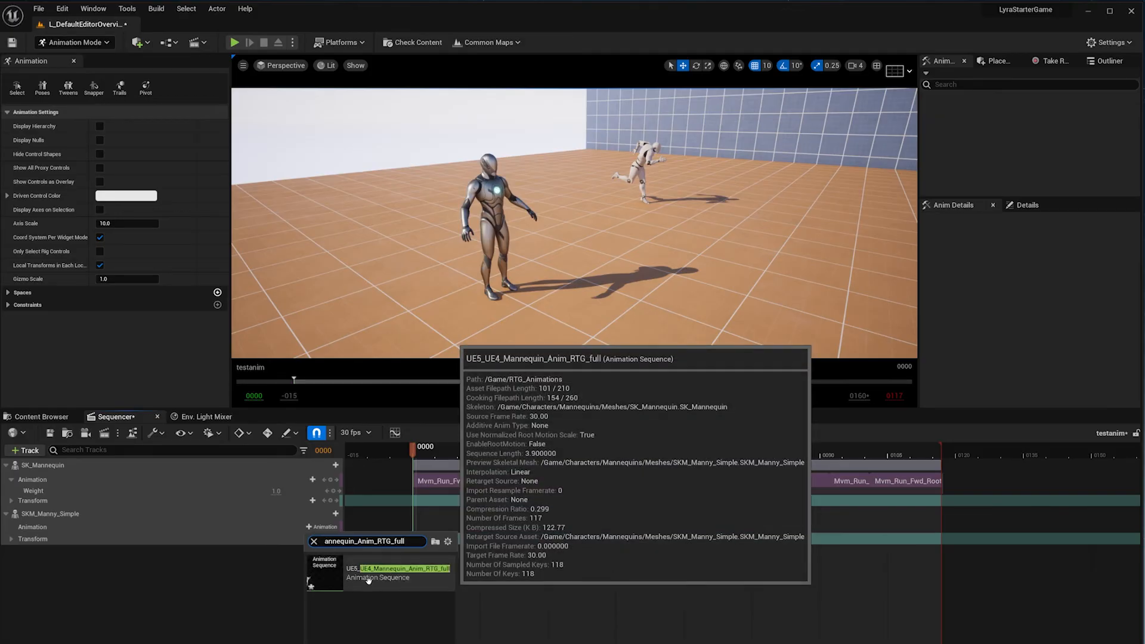
{"action": "left_click", "coordinate": [401, 579]}
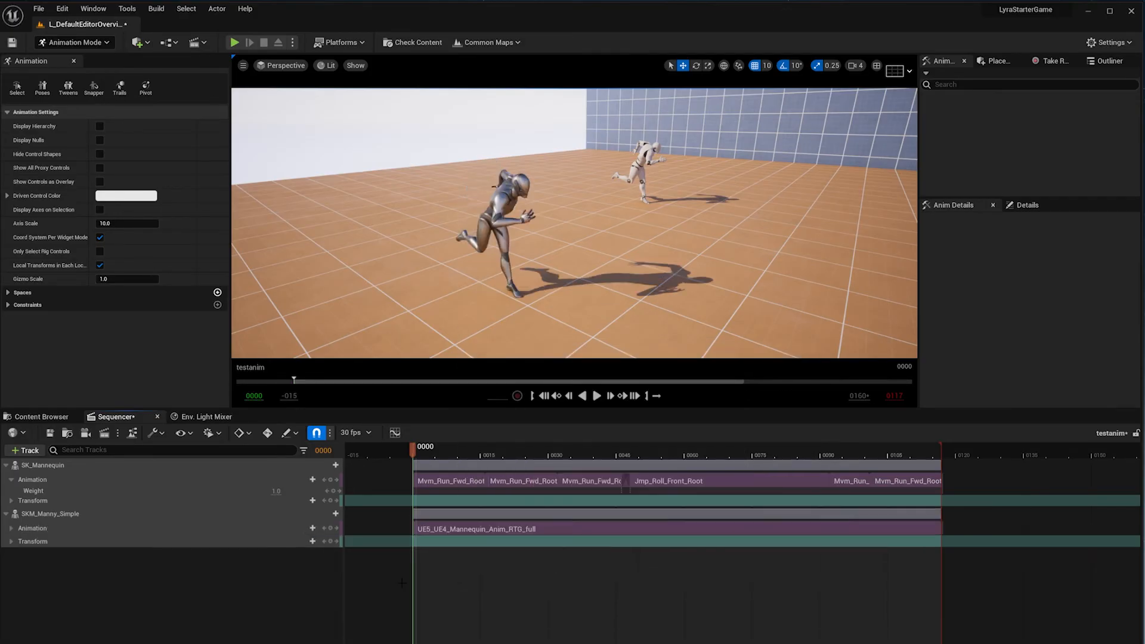
Play and scrub the testanim sequence repeatedly to compare SKM_Manny_Simple's retargeted motion with SK_Mannequin's run and roll
{"action": "left_click_drag", "start_coordinate": [596, 643], "coordinate": [865, 642]}
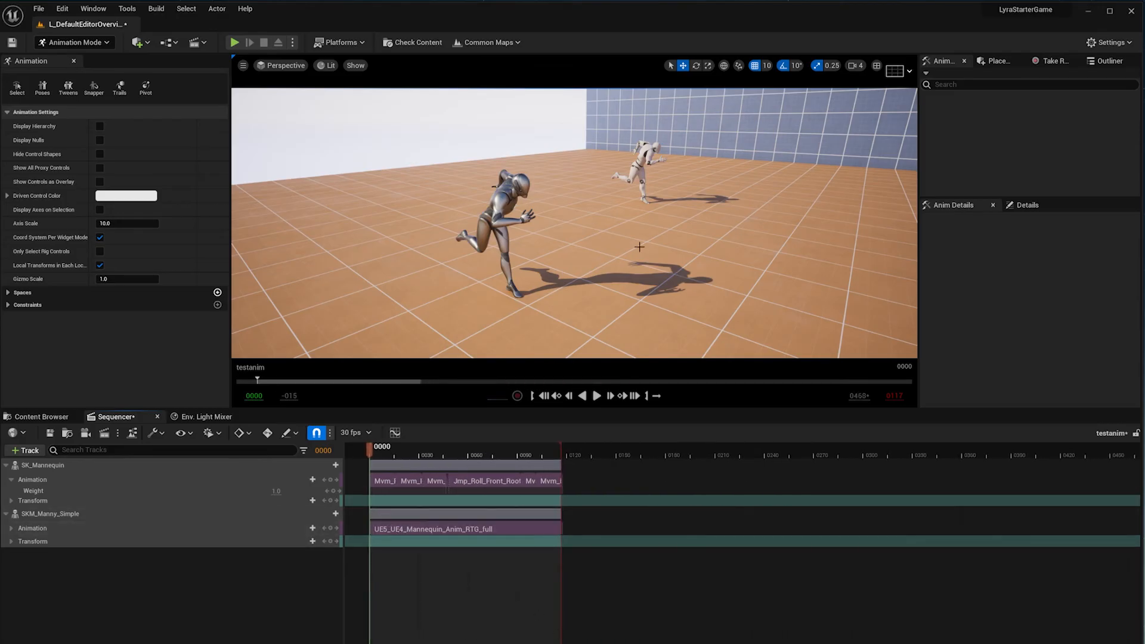
{"action": "key", "text": "s"}
{"action": "mouse_move", "coordinate": [577, 236]}
{"action": "right_mouse_down"}
{"action": "mouse_move", "coordinate": [632, 268]}
{"action": "mouse_move", "coordinate": [573, 233]}
{"action": "right_mouse_up"}
{"action": "left_click", "coordinate": [597, 401]}
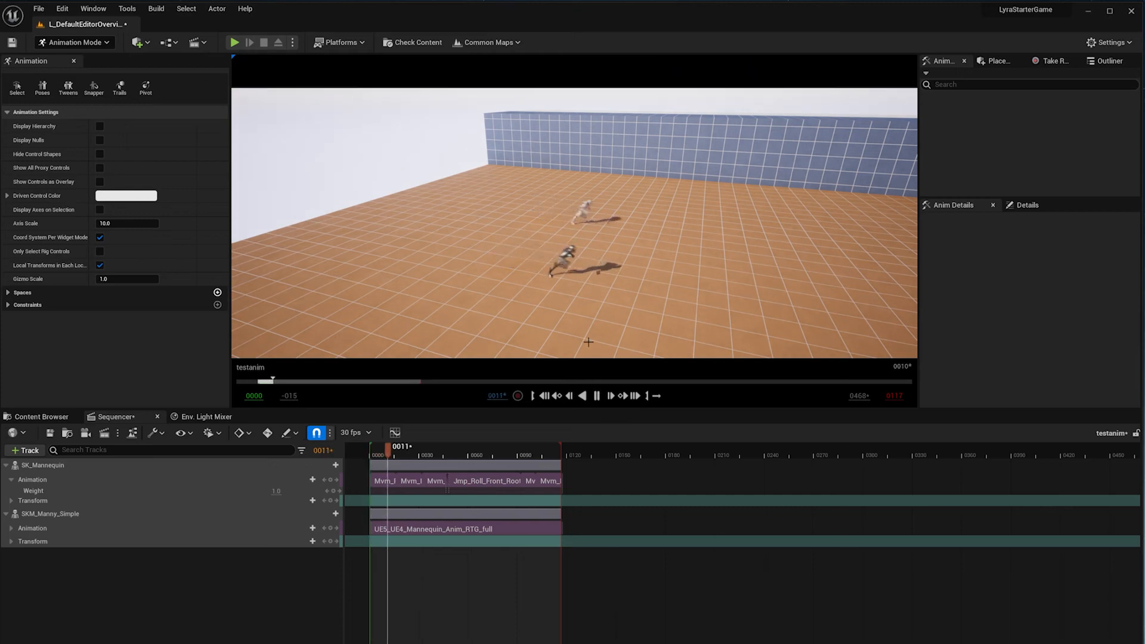
{"action": "right_click_drag", "start_coordinate": [617, 316], "coordinate": [680, 316]}
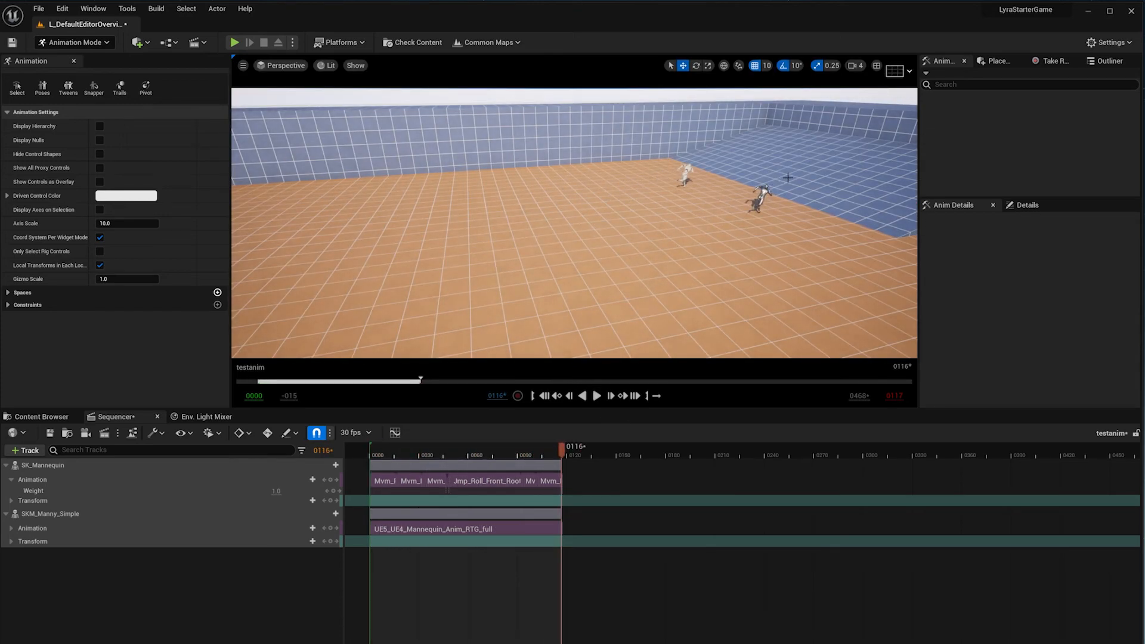
{"action": "left_click", "coordinate": [480, 457]}
{"action": "left_click_drag", "start_coordinate": [480, 459], "coordinate": [373, 470]}
{"action": "scroll", "coordinate": [436, 335], "scroll_direction": "down", "scroll_amount": 5}
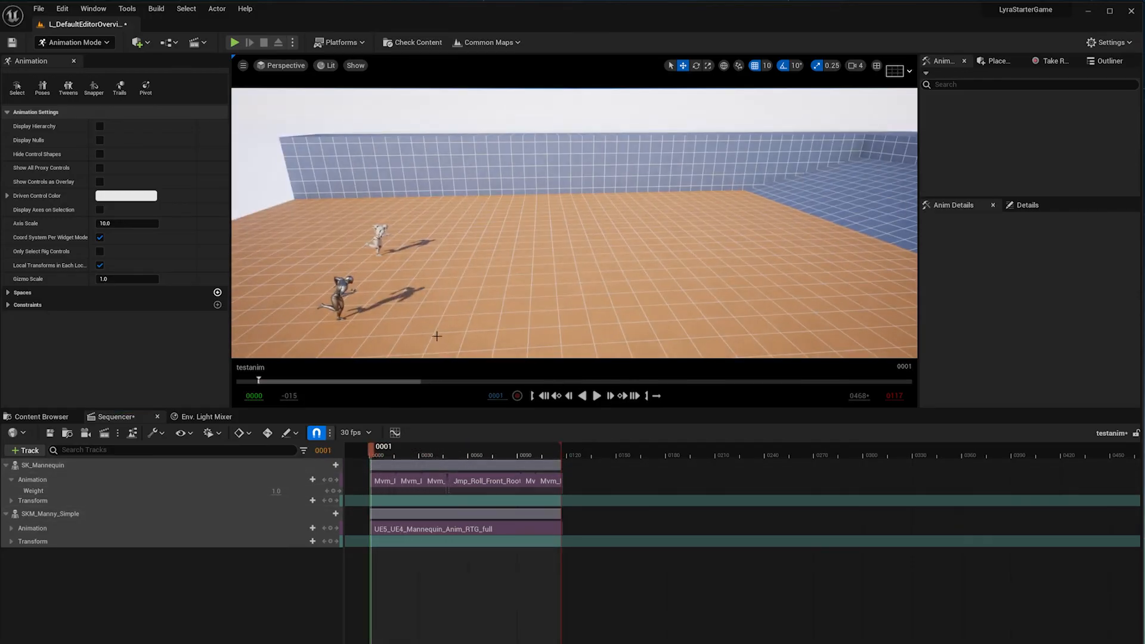
{"action": "left_click", "coordinate": [596, 396]}
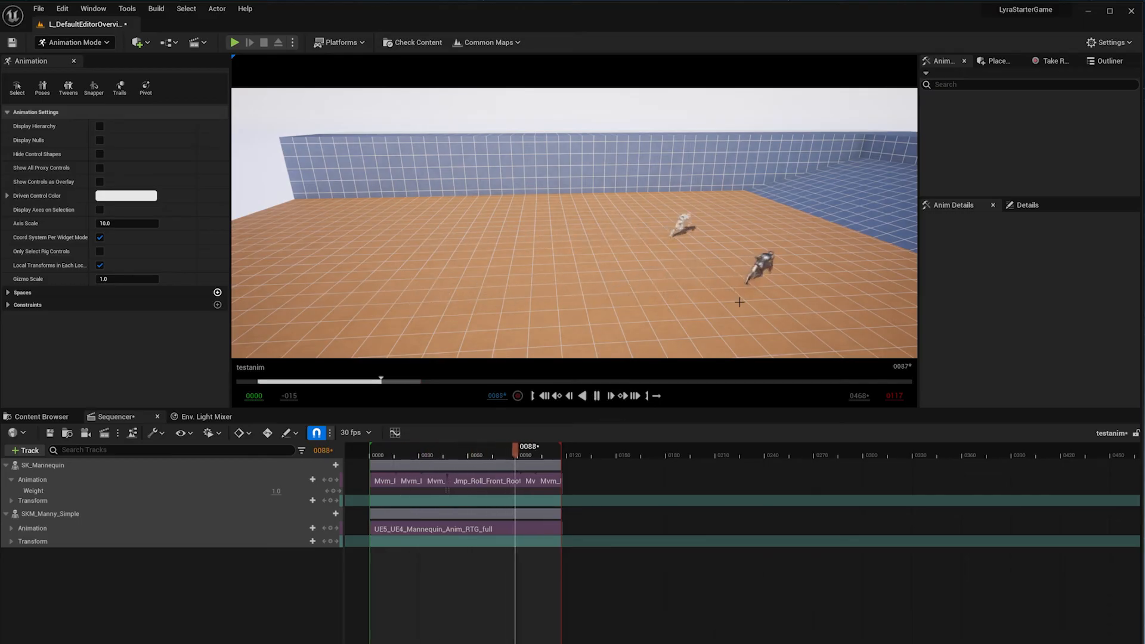
{"action": "key", "text": "space"}
{"action": "left_click_drag", "start_coordinate": [555, 446], "coordinate": [372, 446]}
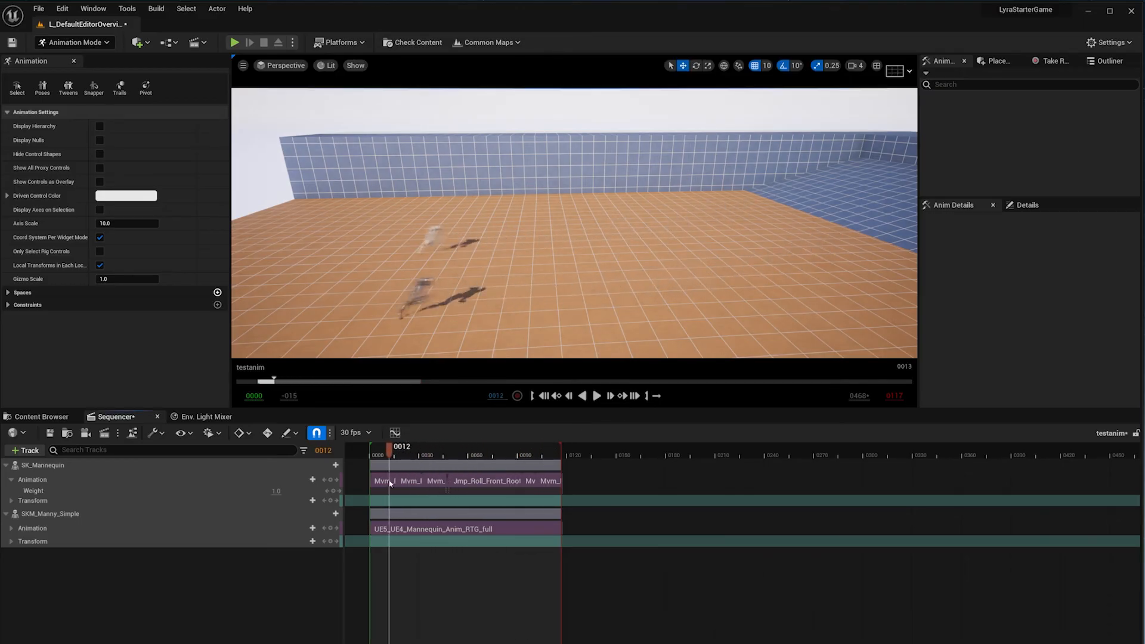
{"action": "left_click", "coordinate": [597, 396]}
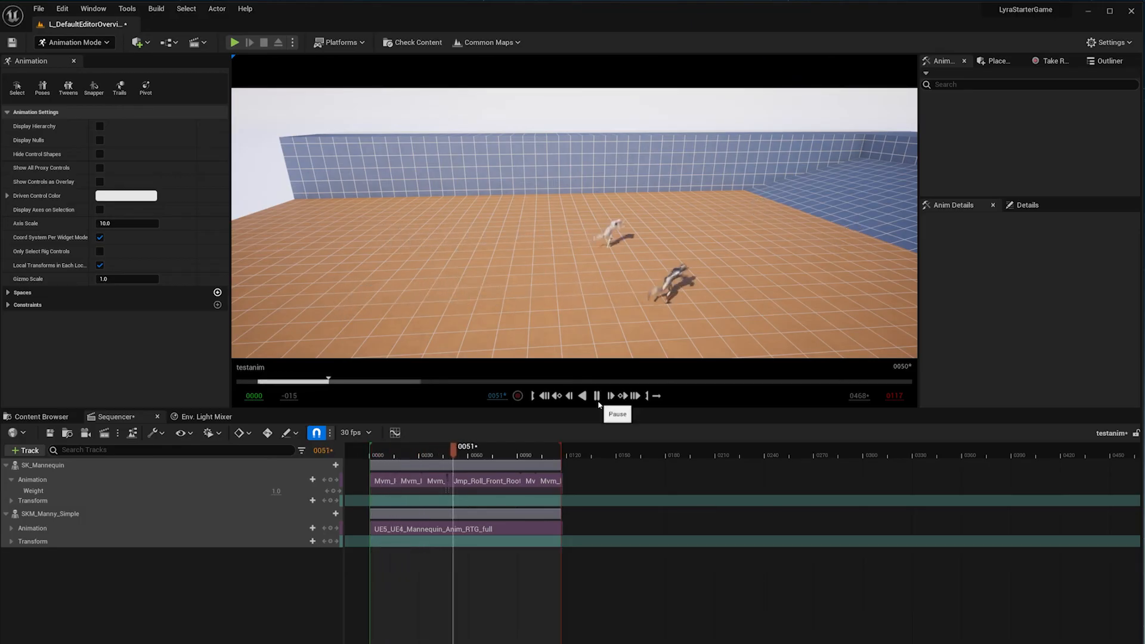
{"action": "left_click", "coordinate": [597, 396]}
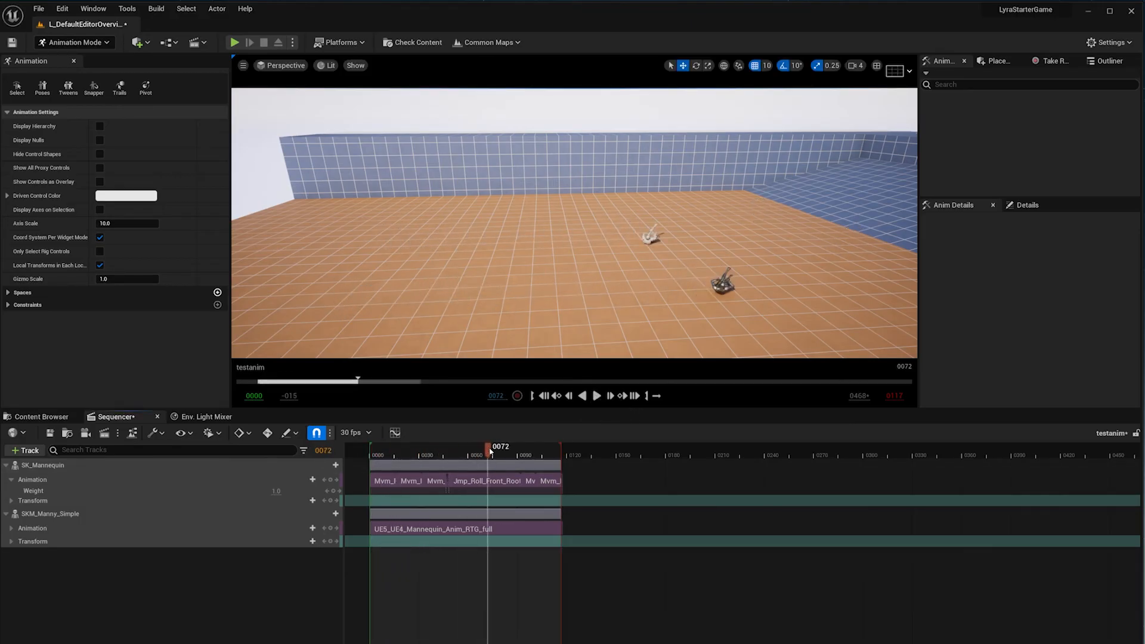
Scrub the testanim sequence back to its start to review both characters' motion
{"action": "left_click_drag", "start_coordinate": [489, 452], "coordinate": [369, 472]}
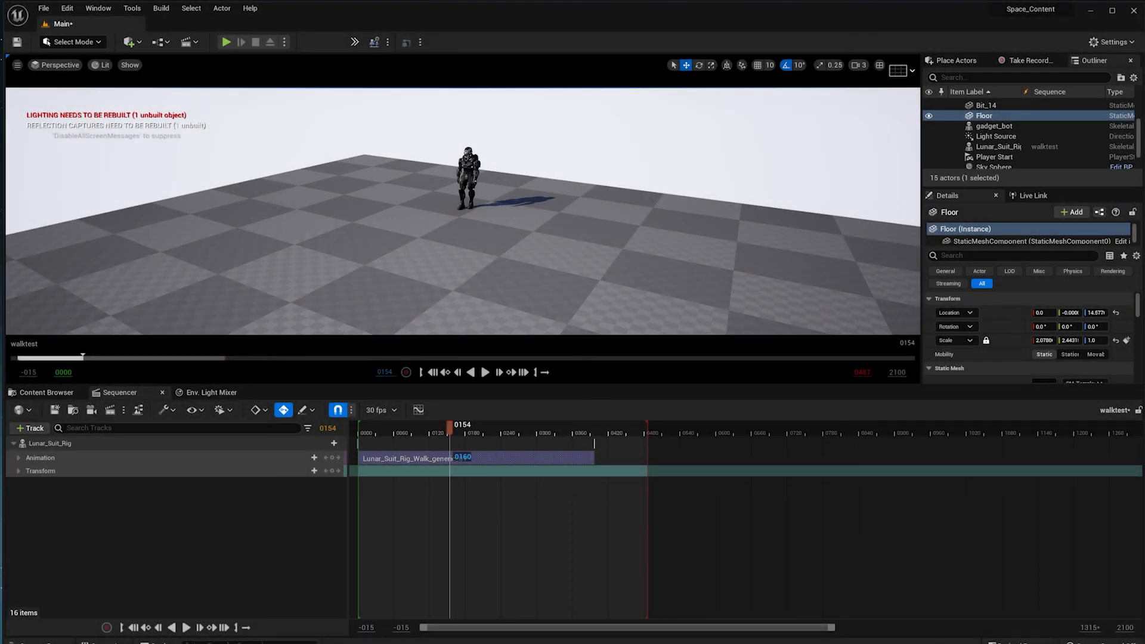
Scrub through the walktest sequence to examine where Lunar_Suit_Rig's repeatable walk motion begins and ends
{"action": "key", "text": "g"}
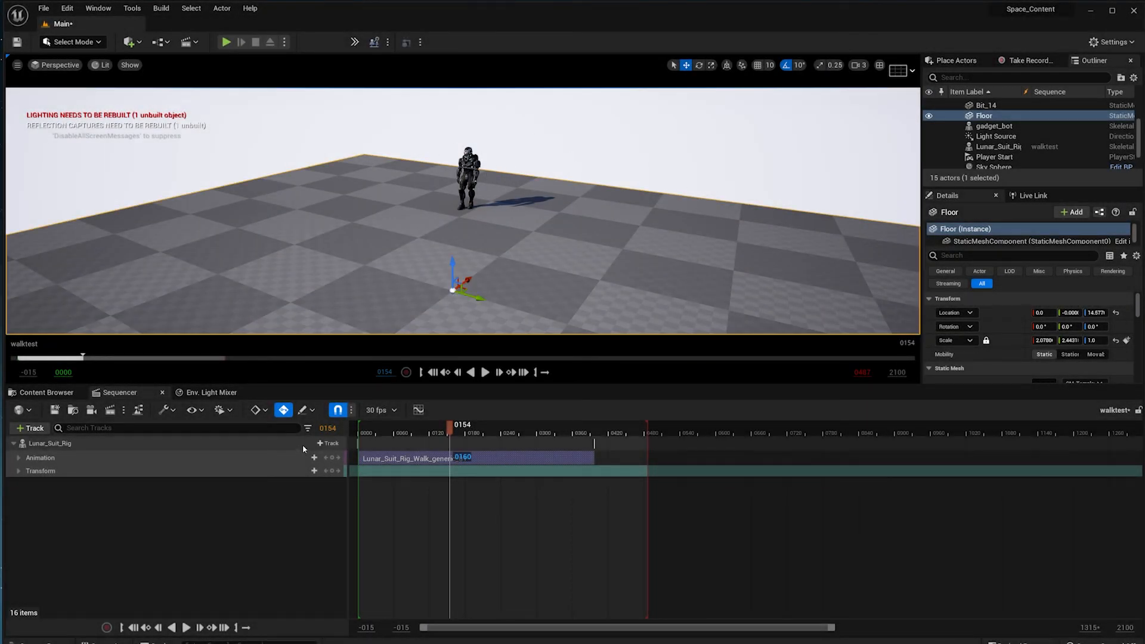
{"action": "key", "text": "Escape"}
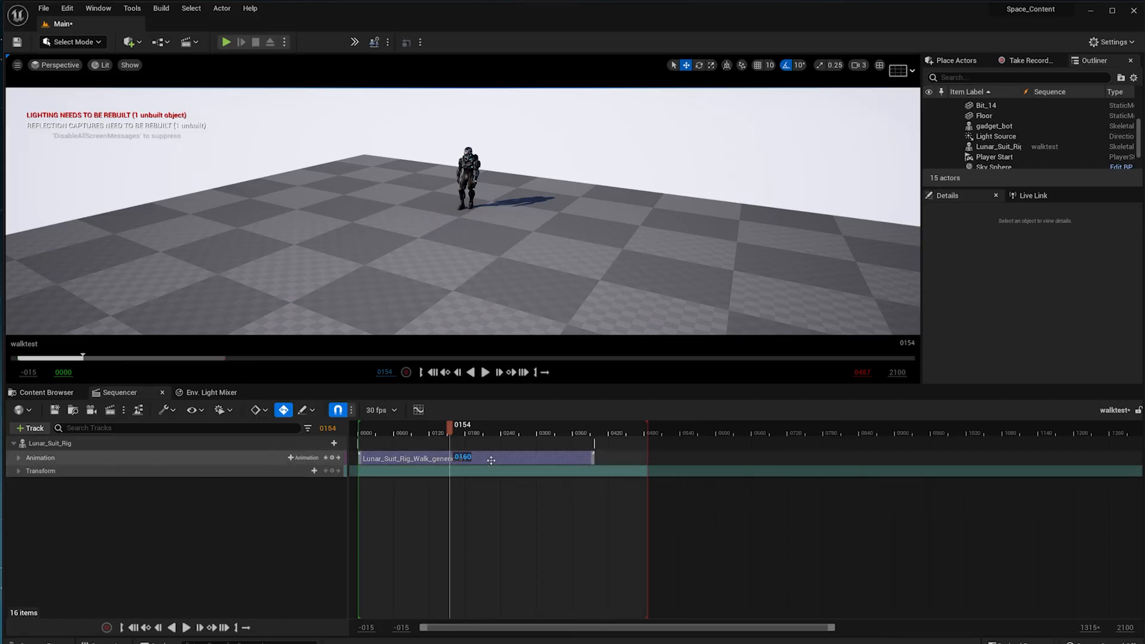
{"action": "left_click_drag", "start_coordinate": [384, 431], "coordinate": [421, 437]}
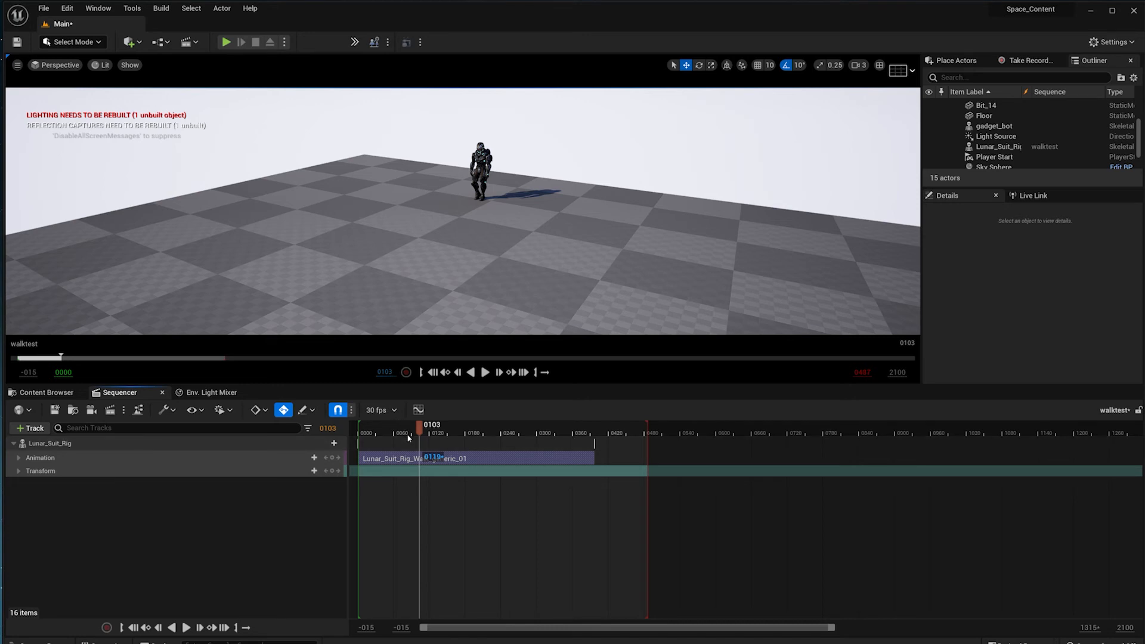
{"action": "left_click_drag", "start_coordinate": [419, 427], "coordinate": [422, 468]}
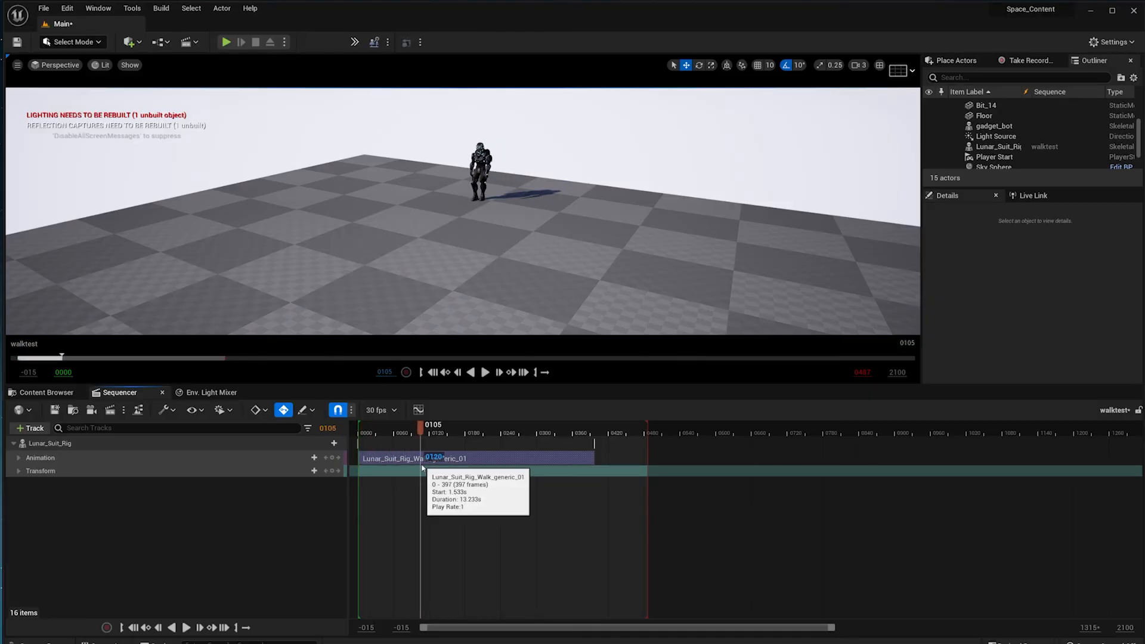
{"action": "left_click_drag", "start_coordinate": [423, 468], "coordinate": [533, 469]}
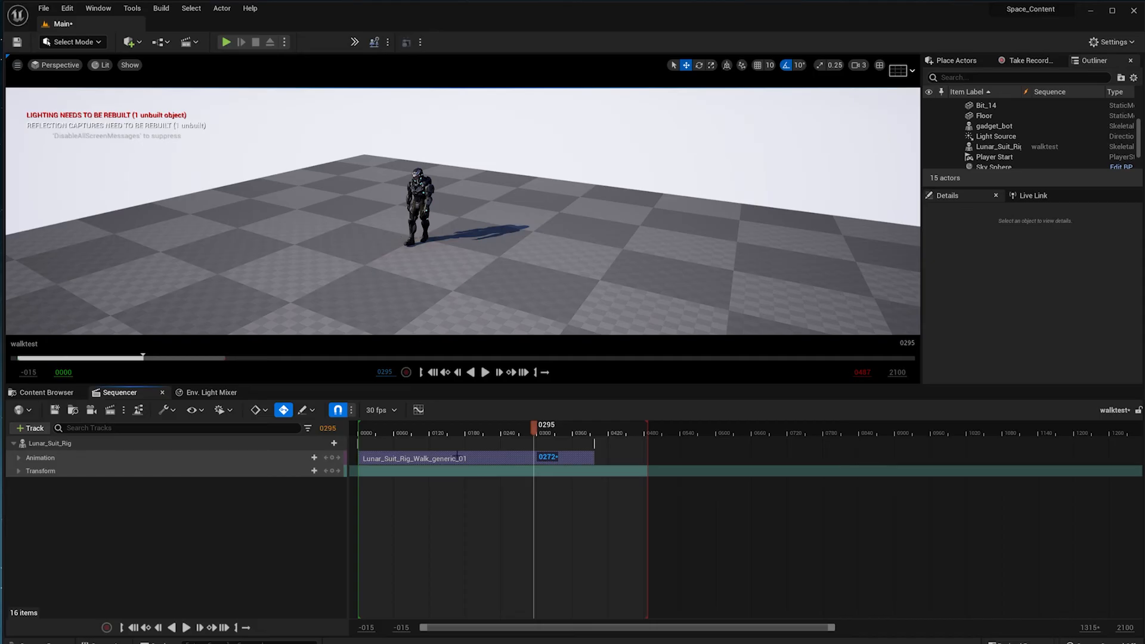
{"action": "left_click_drag", "start_coordinate": [535, 428], "coordinate": [361, 459]}
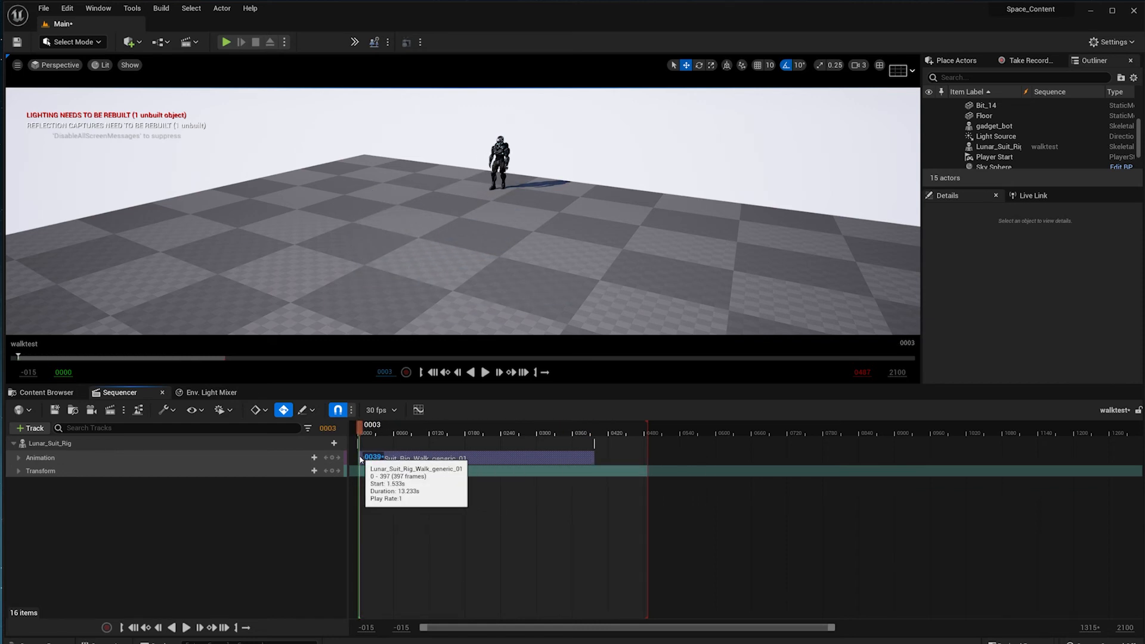
{"action": "left_click_drag", "start_coordinate": [361, 459], "coordinate": [396, 470]}
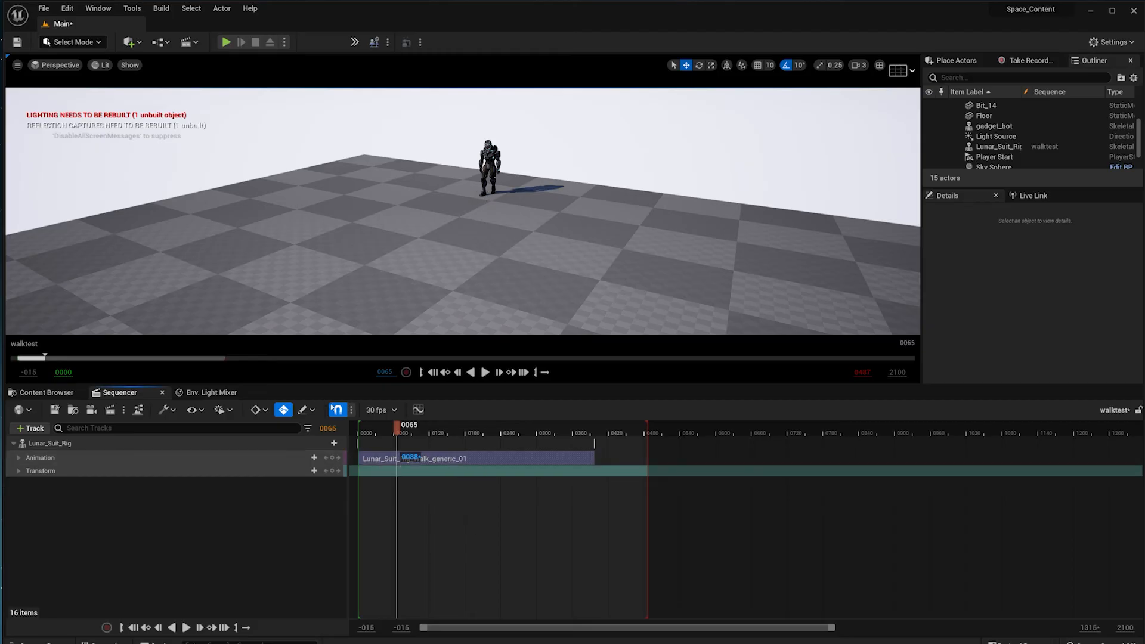
Trim the start of the Lunar_Suit_Rig_Walk_generic_01 clip to a 3.8 s offset and move the clip to frame 0
{"action": "left_click_drag", "start_coordinate": [358, 457], "coordinate": [375, 459]}
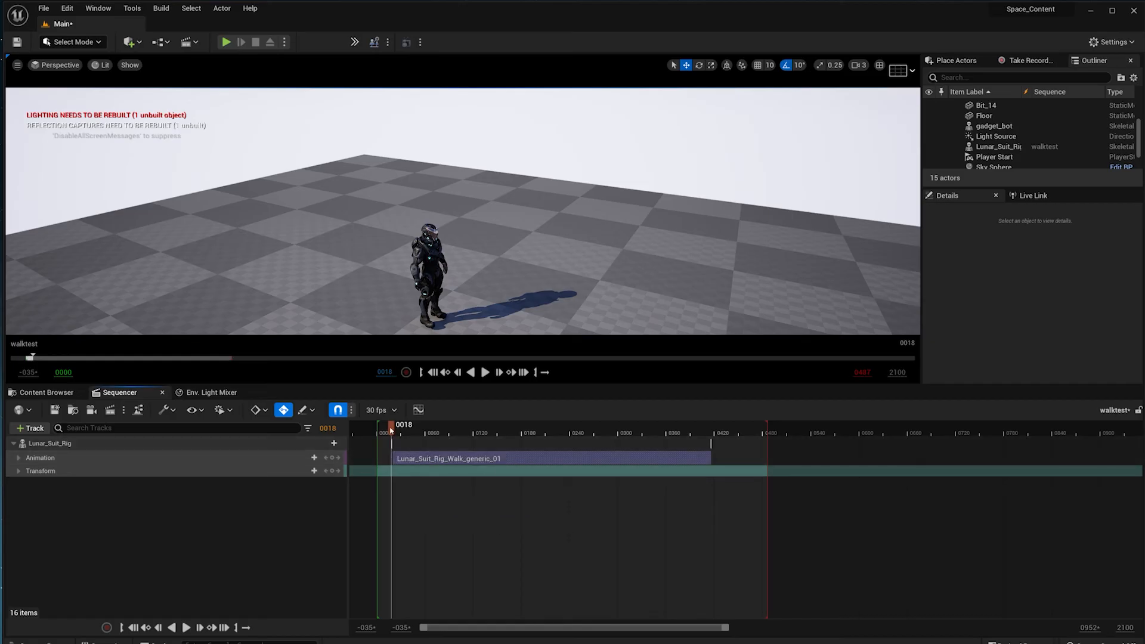
{"action": "left_click_drag", "start_coordinate": [394, 429], "coordinate": [712, 433]}
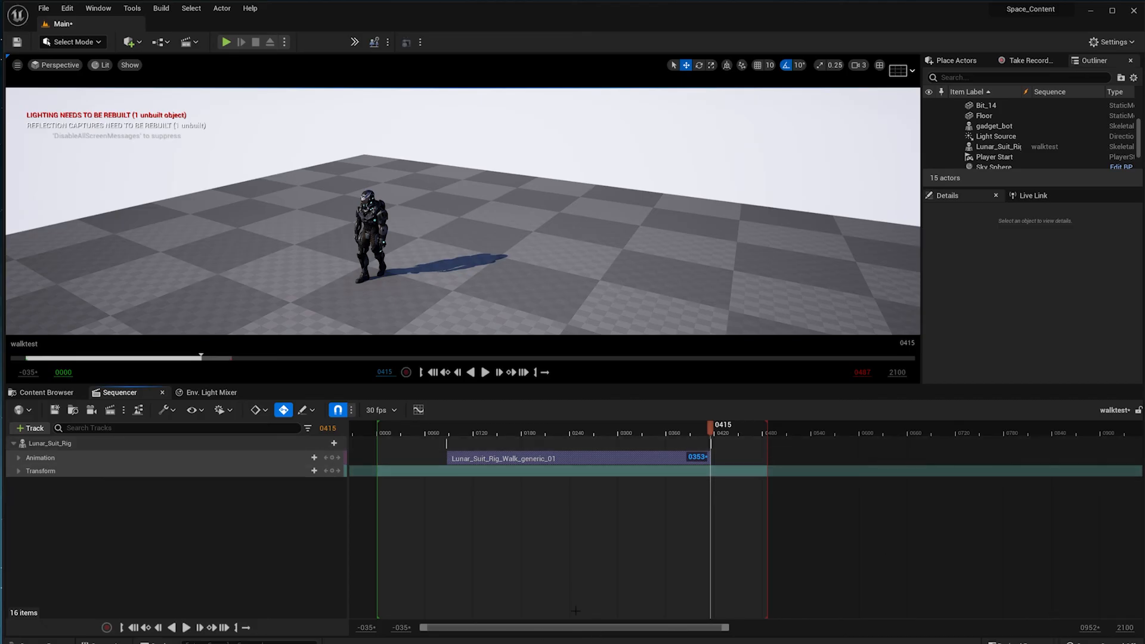
{"action": "left_click_drag", "start_coordinate": [469, 458], "coordinate": [382, 431]}
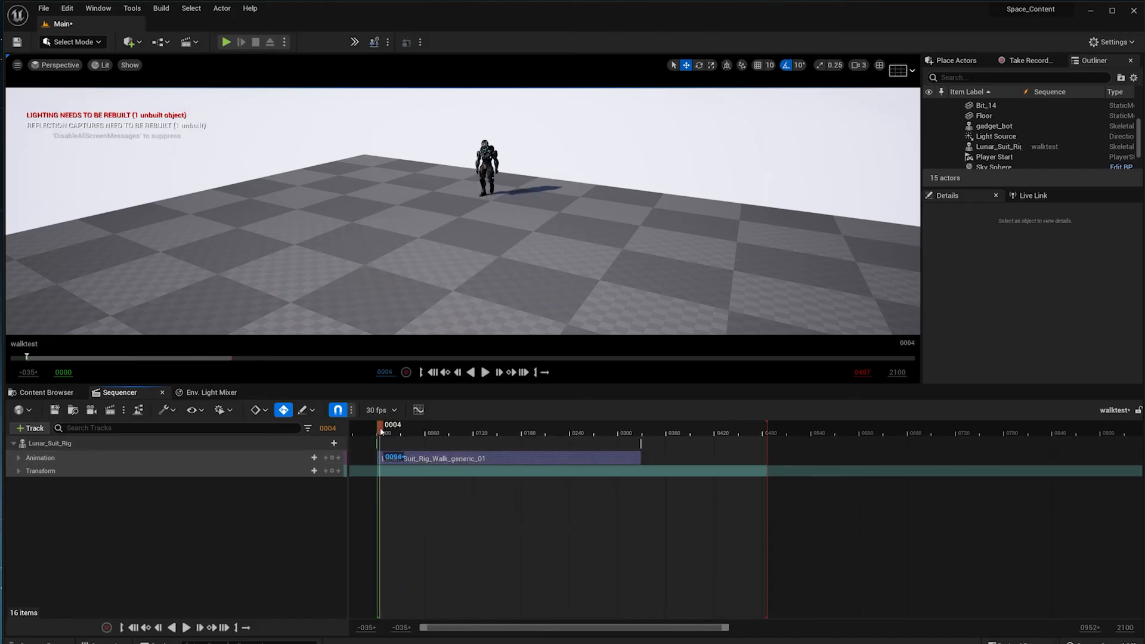
Play and scrub the trimmed walk clip up to its end to check the motion
{"action": "left_click", "coordinate": [484, 372]}
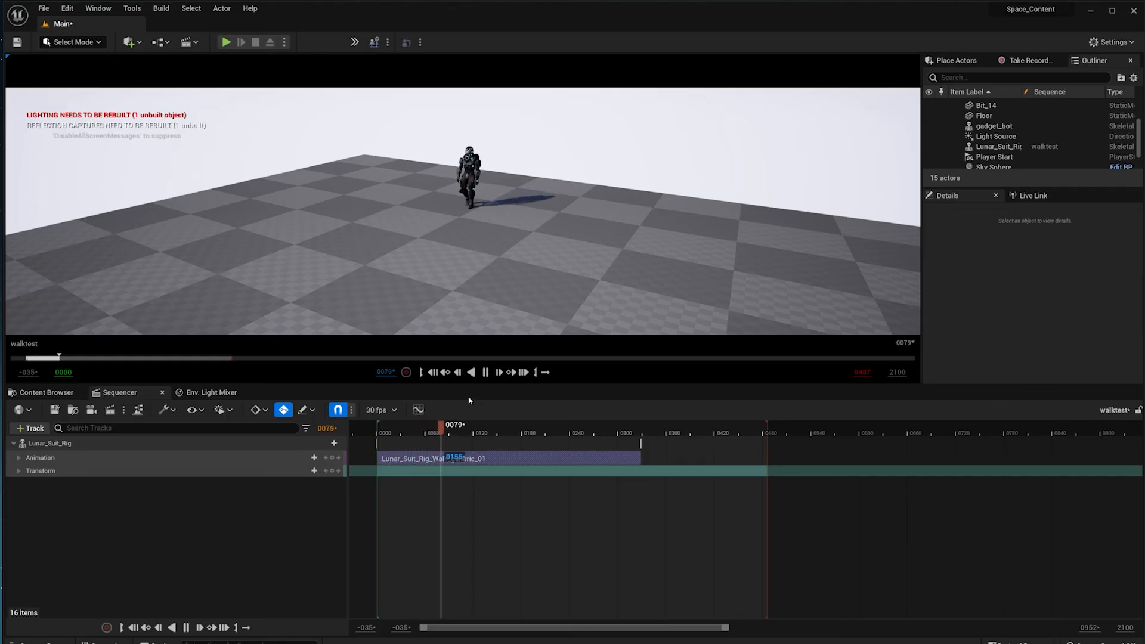
{"action": "left_click", "coordinate": [490, 376]}
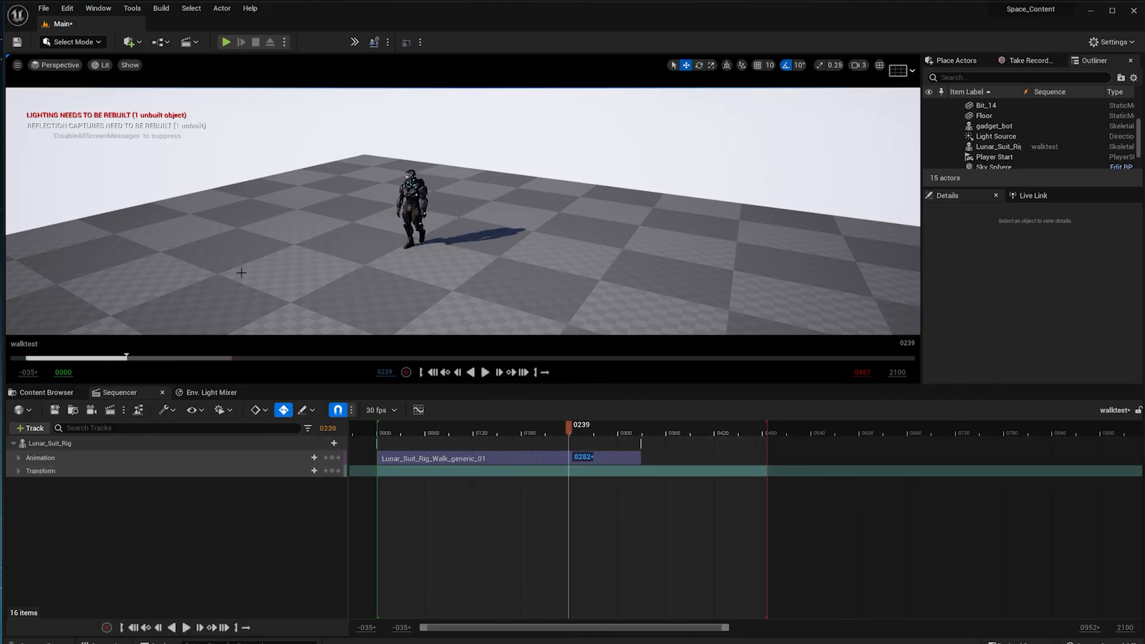
{"action": "left_click_drag", "start_coordinate": [569, 431], "coordinate": [637, 442]}
Duplicate the Lunar_Suit_Rig_Walk_generic_01 clip, place the copy directly after the first clip at frame 329, and save the sequence
{"action": "left_click", "coordinate": [507, 458]}
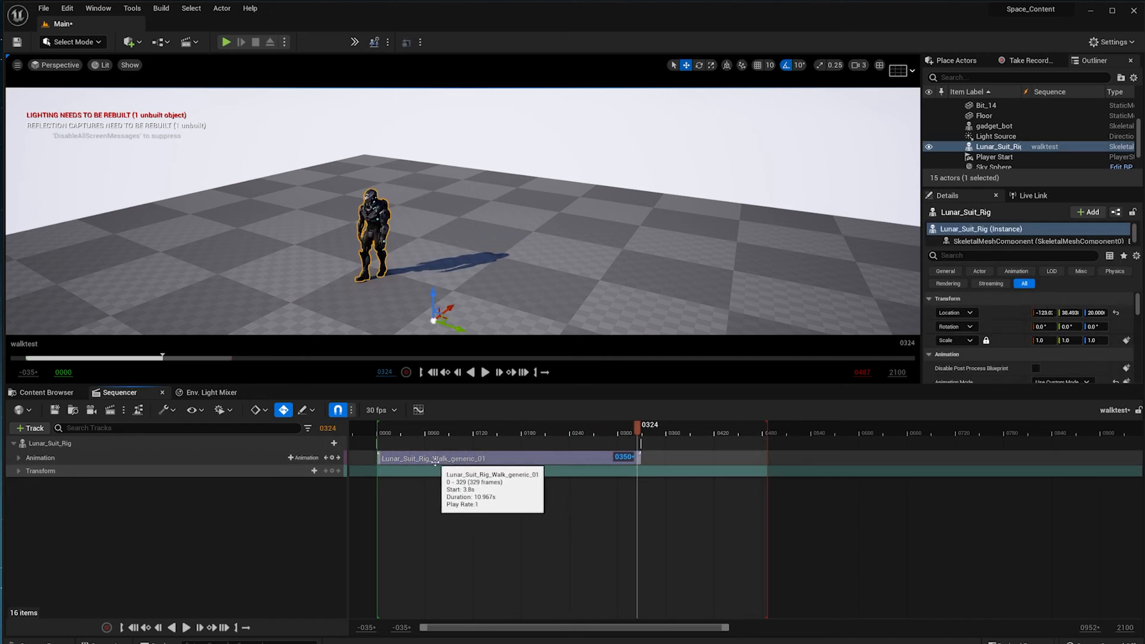
{"action": "left_click_drag", "start_coordinate": [469, 458], "coordinate": [668, 464], "text": "alt"}
{"action": "left_click", "coordinate": [557, 442]}
{"action": "left_click_drag", "start_coordinate": [564, 441], "coordinate": [641, 432]}
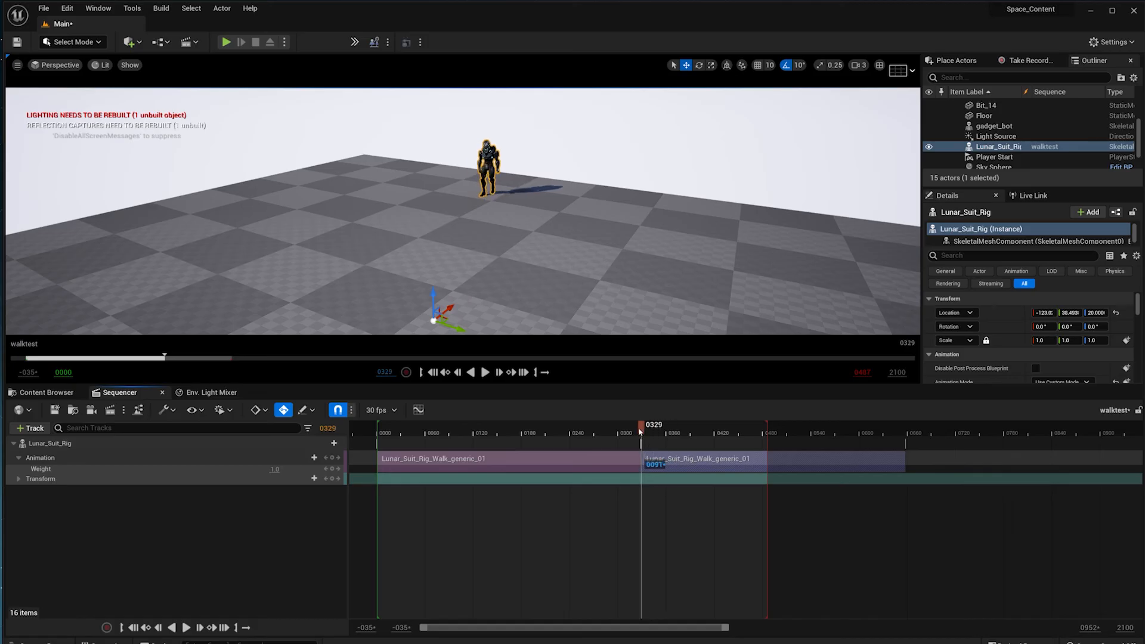
{"action": "left_click", "coordinate": [55, 410]}
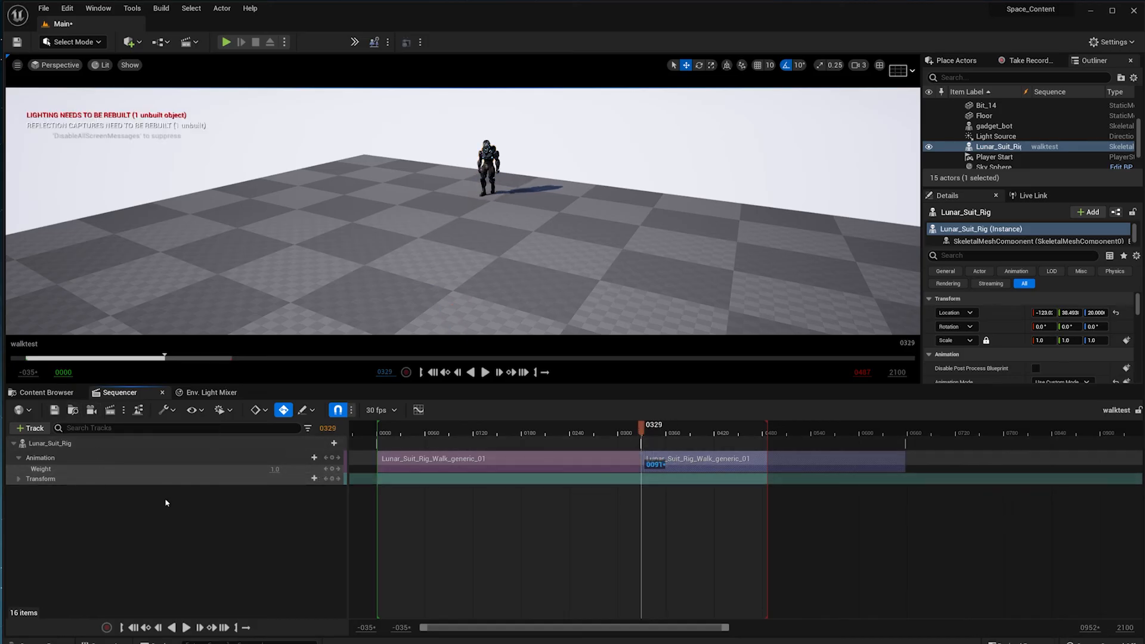
{"action": "scroll", "coordinate": [693, 596], "scroll_direction": "down", "scroll_amount": 1, "text": "ctrl"}
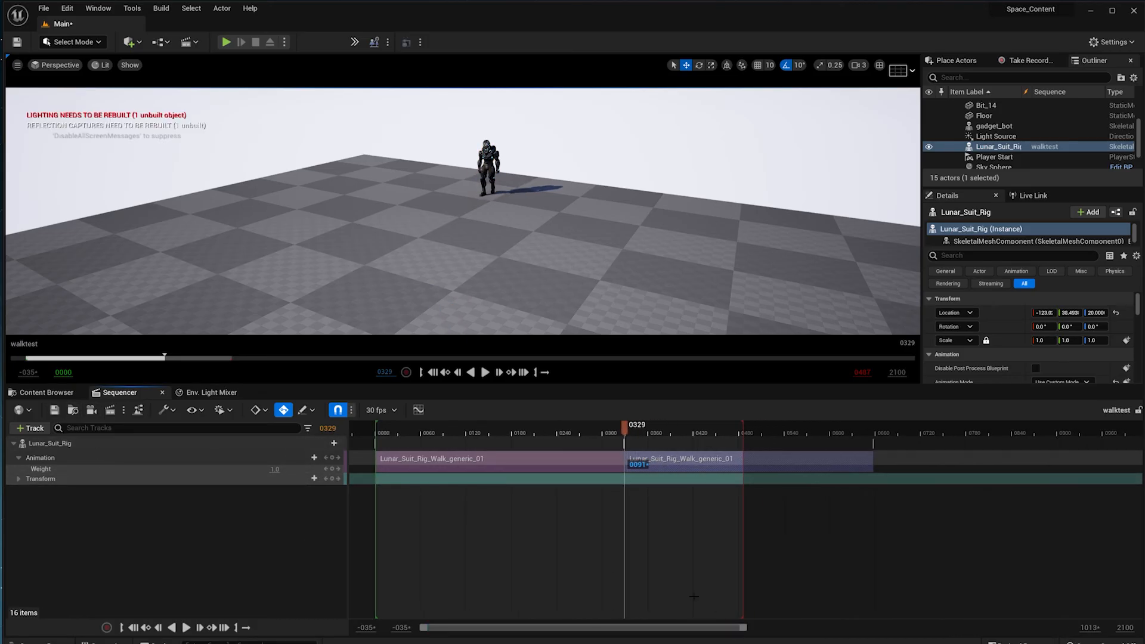
{"action": "left_click_drag", "start_coordinate": [746, 430], "coordinate": [869, 440]}
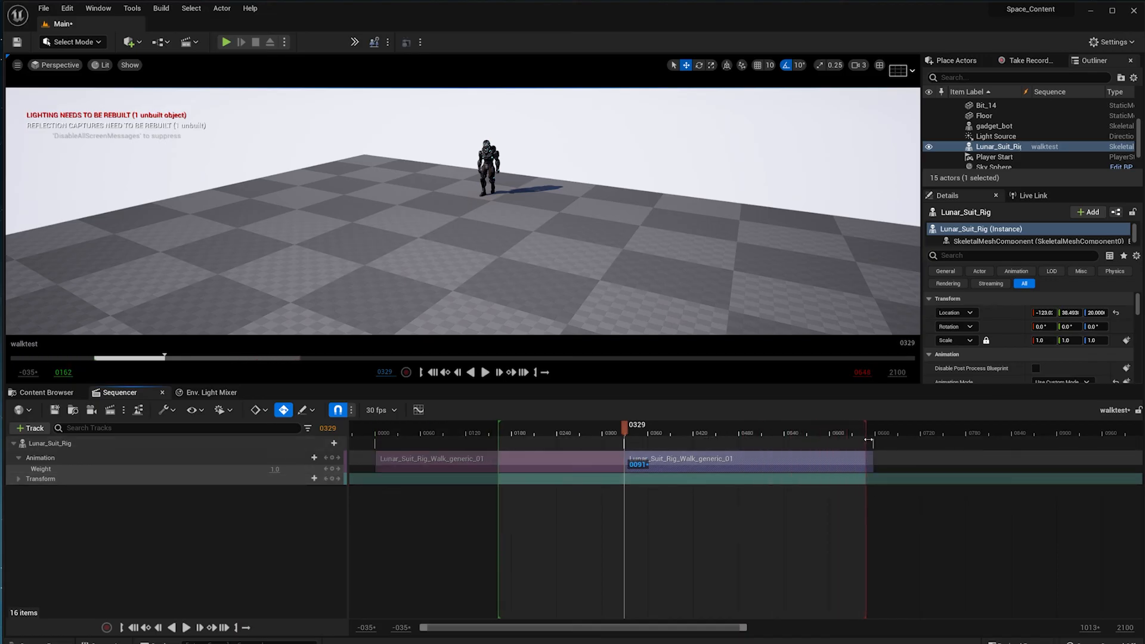
{"action": "key", "text": "ctrl+z"}
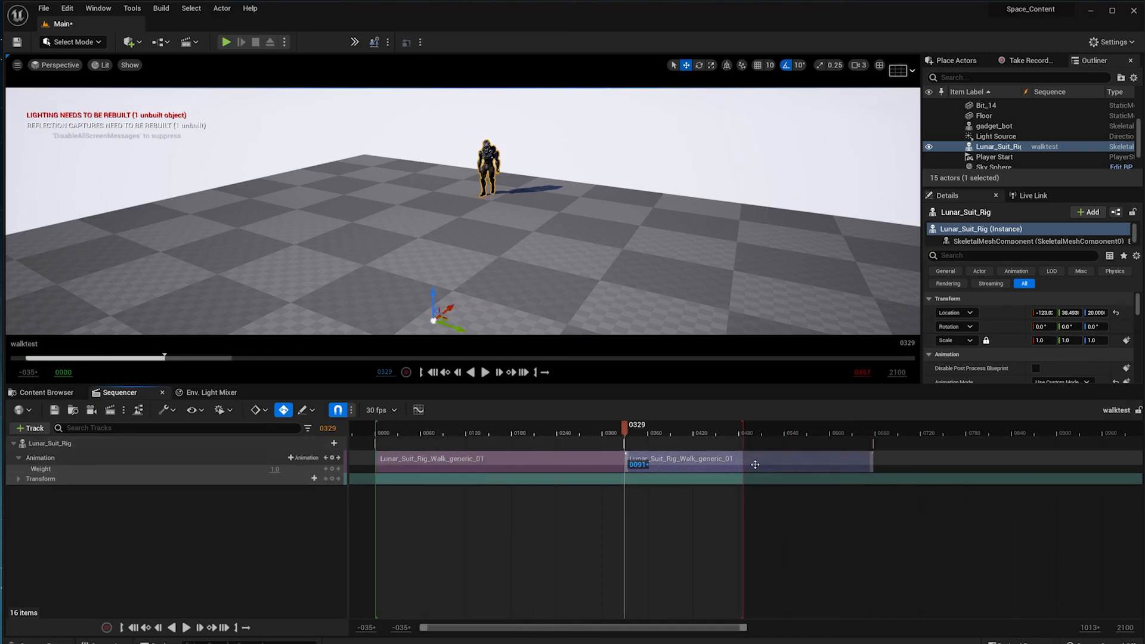
{"action": "left_click_drag", "start_coordinate": [743, 429], "coordinate": [872, 433]}
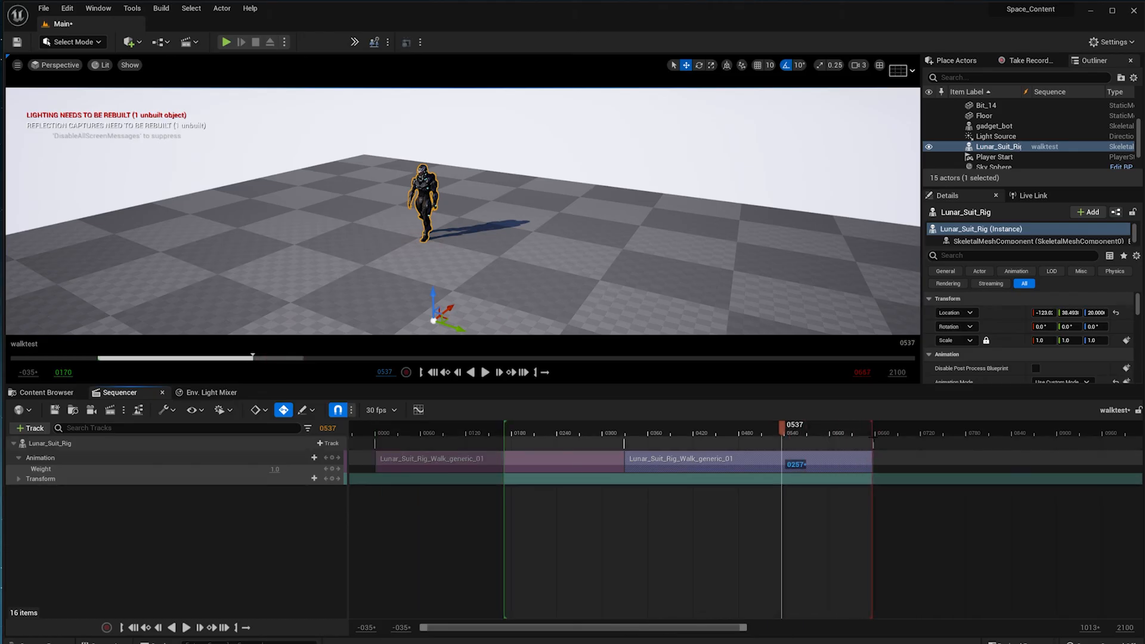
{"action": "key", "text": "ctrl+z"}
Extend the end of the walktest playback range to the end of the second walk clip, keeping the start at frame 0
{"action": "left_click_drag", "start_coordinate": [744, 431], "coordinate": [875, 431]}
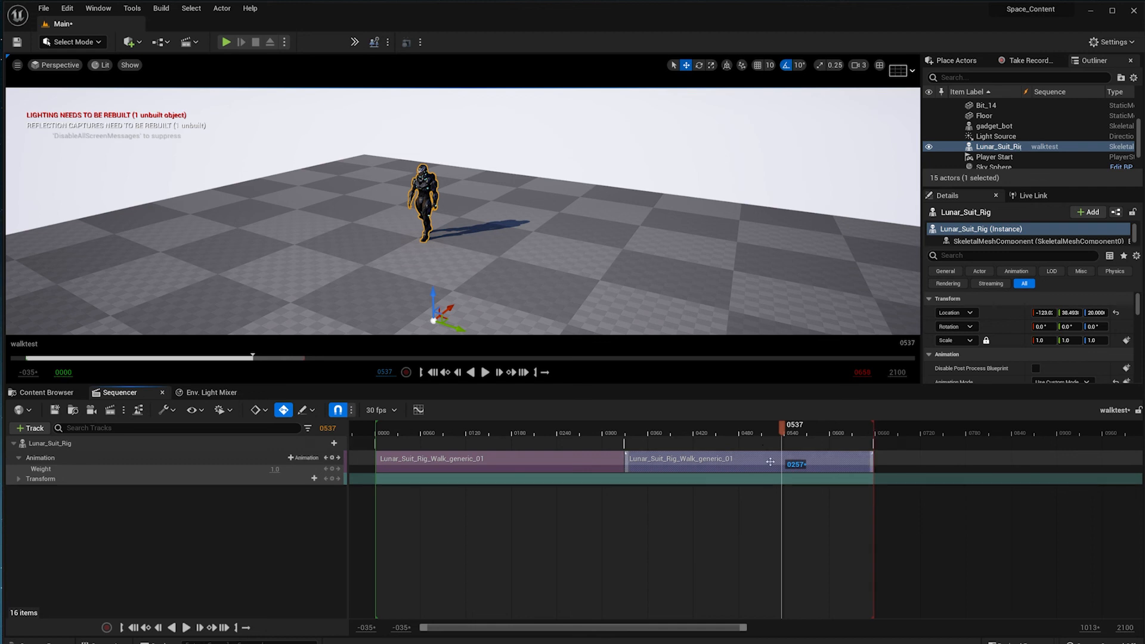
At frame 329, match the second walk clip to the previous clip using the foot_r bone
{"action": "left_click_drag", "start_coordinate": [781, 433], "coordinate": [625, 430]}
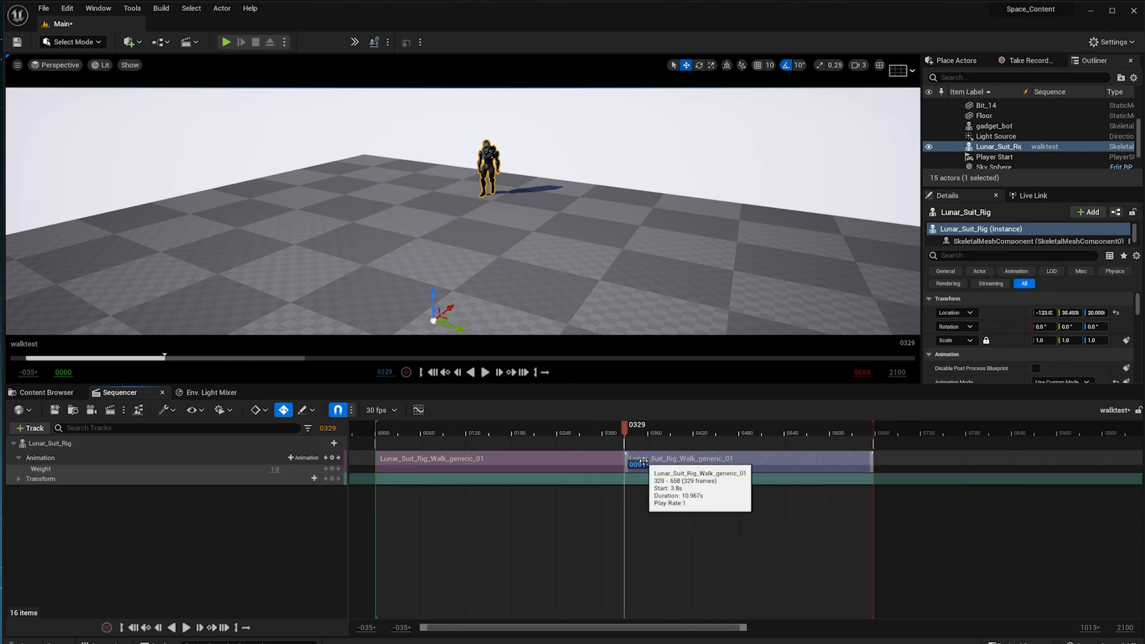
{"action": "right_click", "coordinate": [645, 465]}
{"action": "mouse_move", "coordinate": [775, 359]}
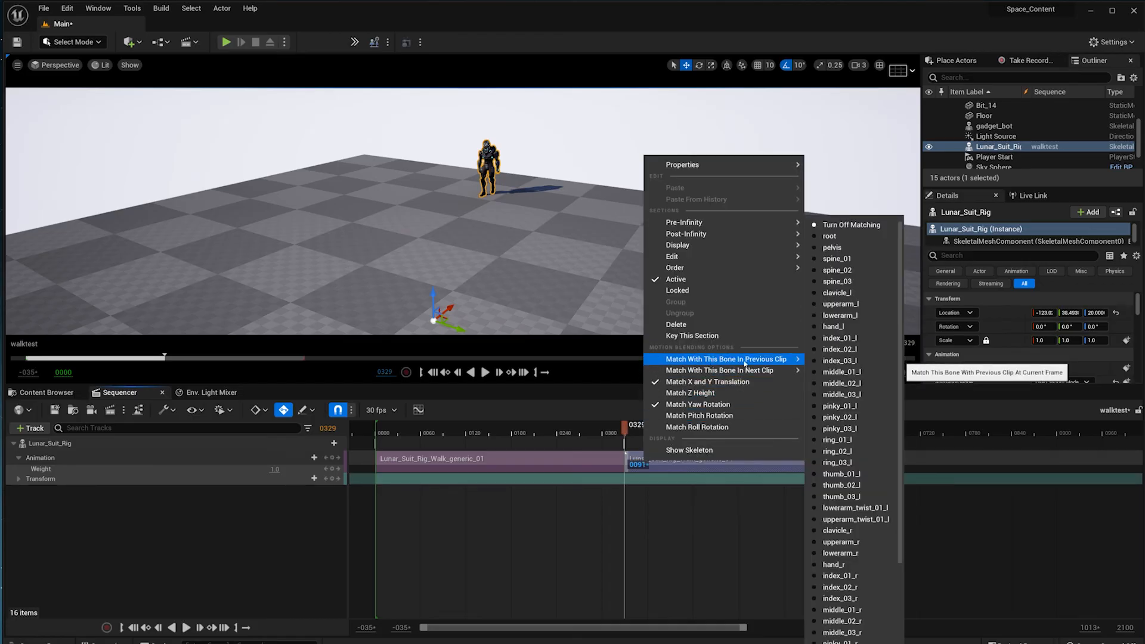
{"action": "scroll", "coordinate": [840, 362], "scroll_direction": "down", "scroll_amount": 8}
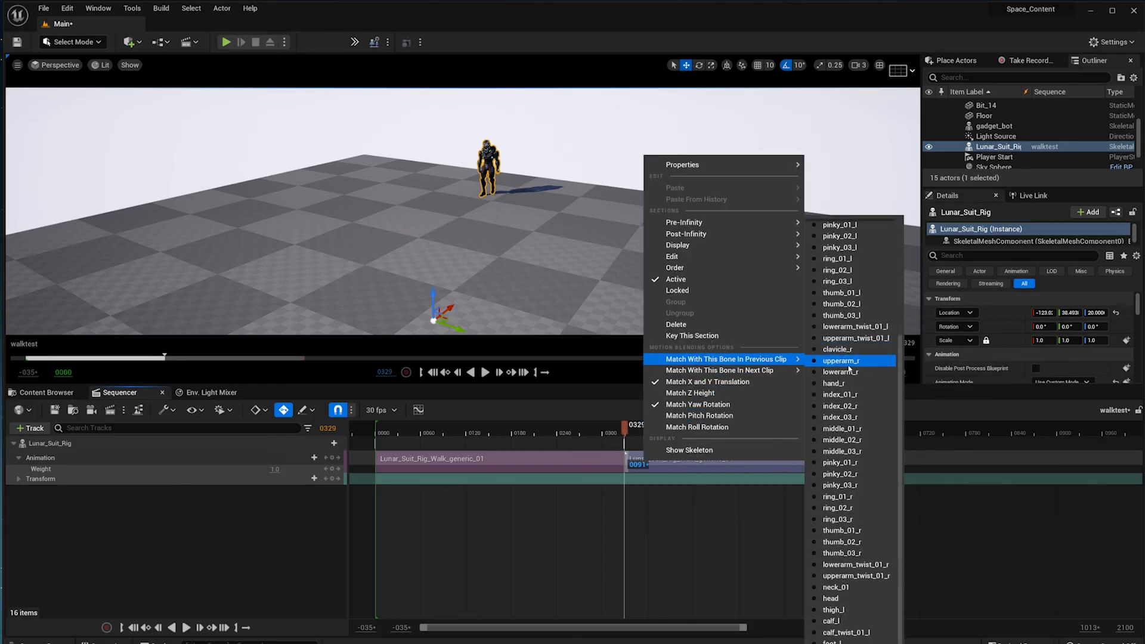
{"action": "scroll", "coordinate": [848, 366], "scroll_direction": "down", "scroll_amount": 1}
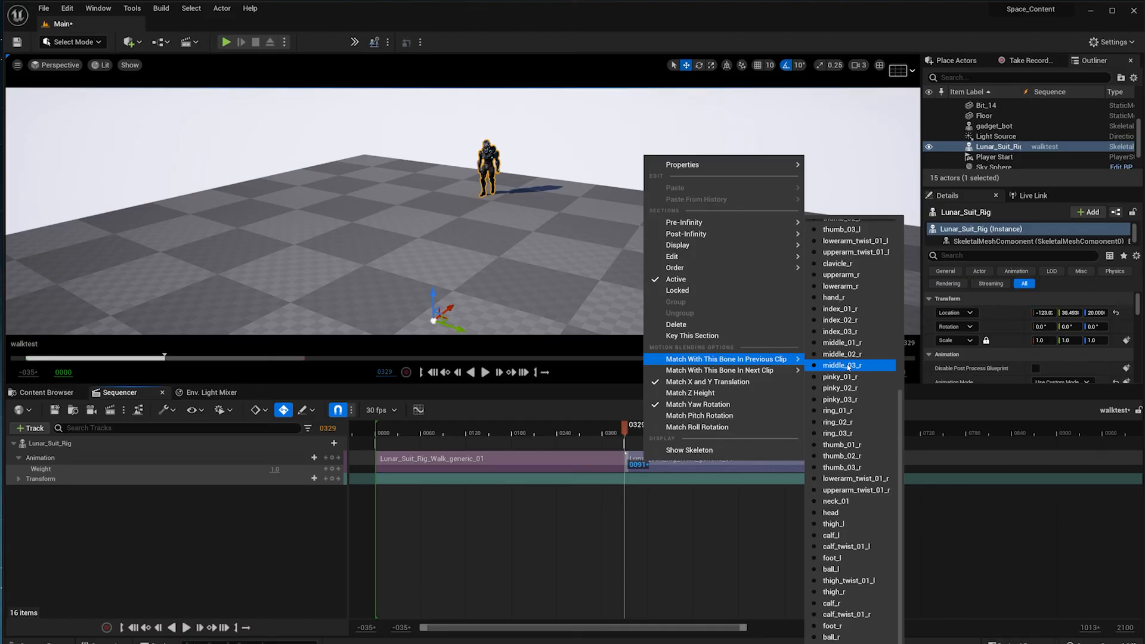
{"action": "left_click", "coordinate": [830, 626]}
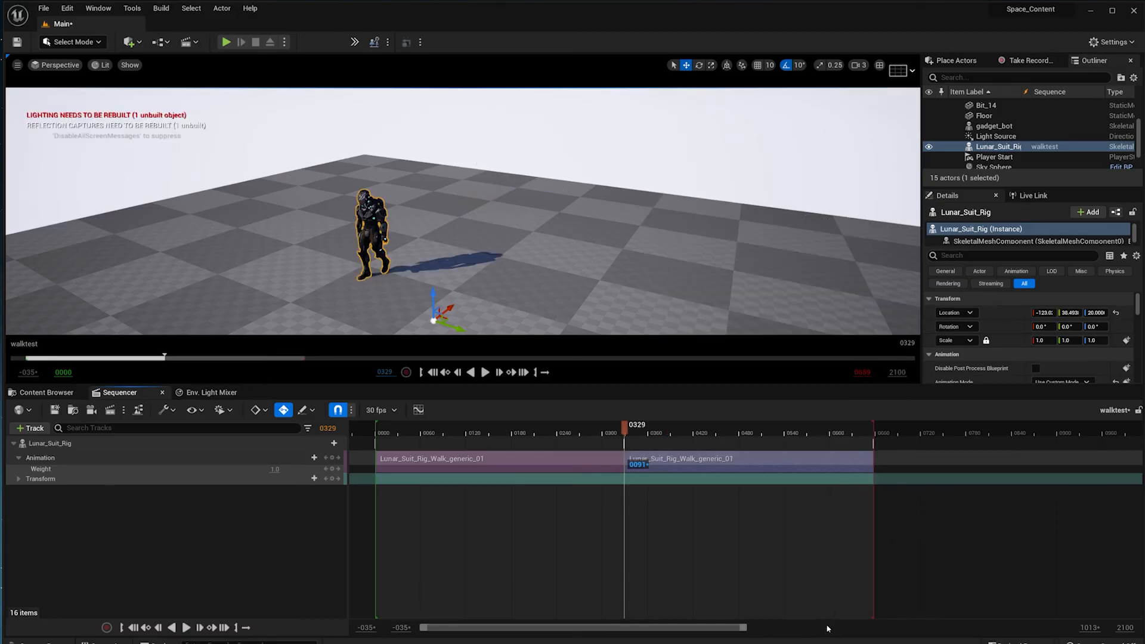
Play and scrub across the join of the two walk clips around frame 329 to check how the right foot lines up
{"action": "left_click_drag", "start_coordinate": [624, 427], "coordinate": [565, 460]}
{"action": "left_click", "coordinate": [484, 372]}
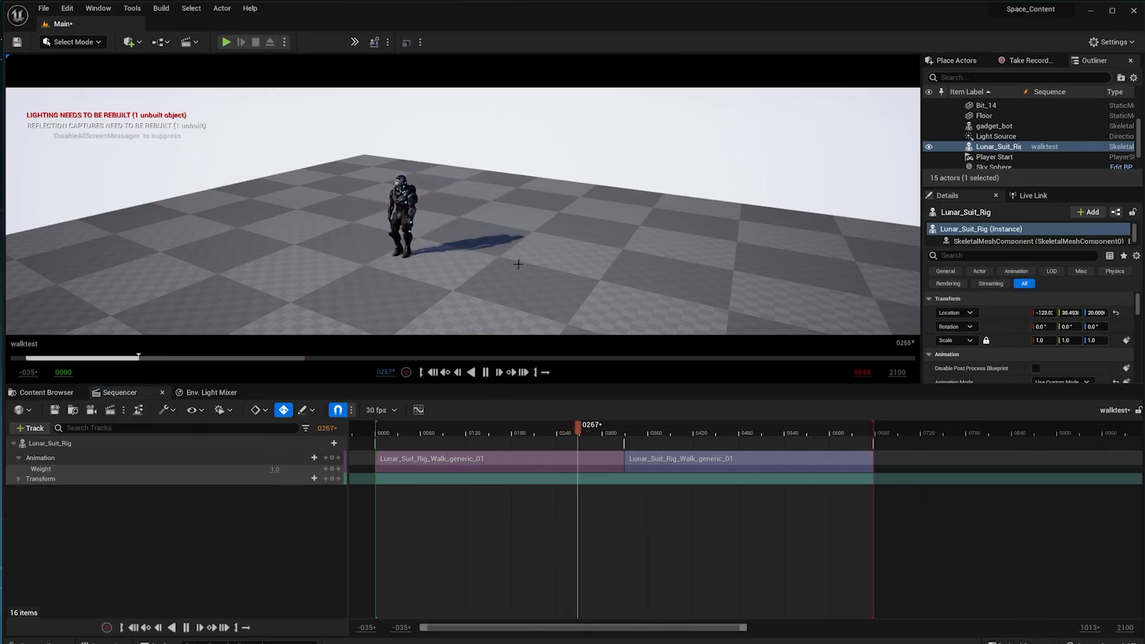
{"action": "right_click_drag", "start_coordinate": [543, 239], "coordinate": [516, 257]}
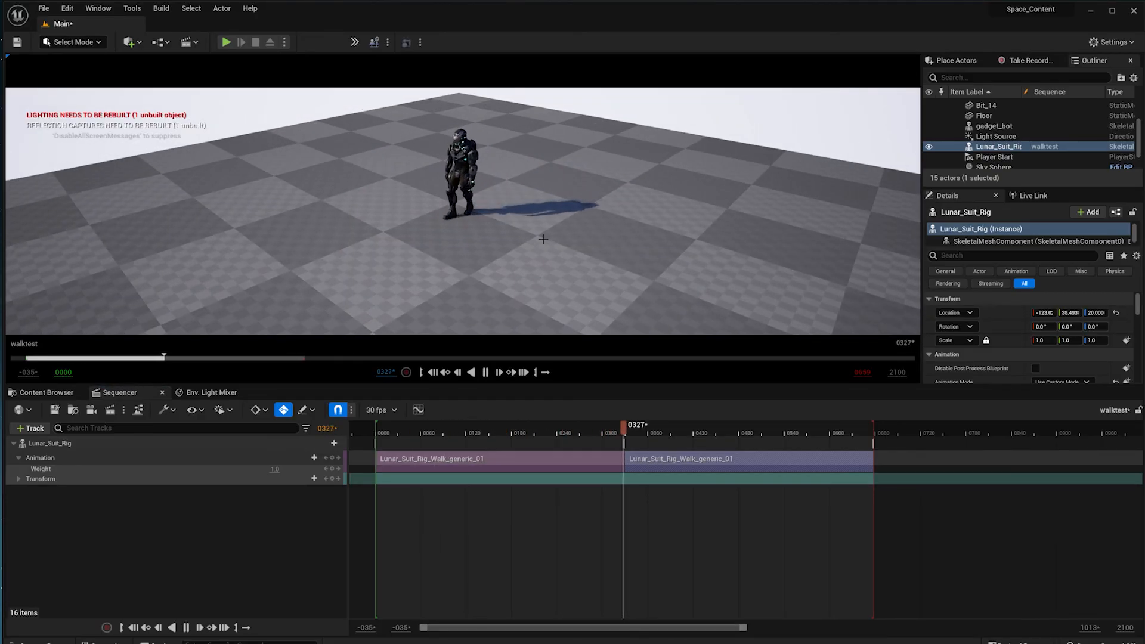
{"action": "left_click", "coordinate": [486, 372]}
{"action": "left_click_drag", "start_coordinate": [714, 435], "coordinate": [625, 440]}
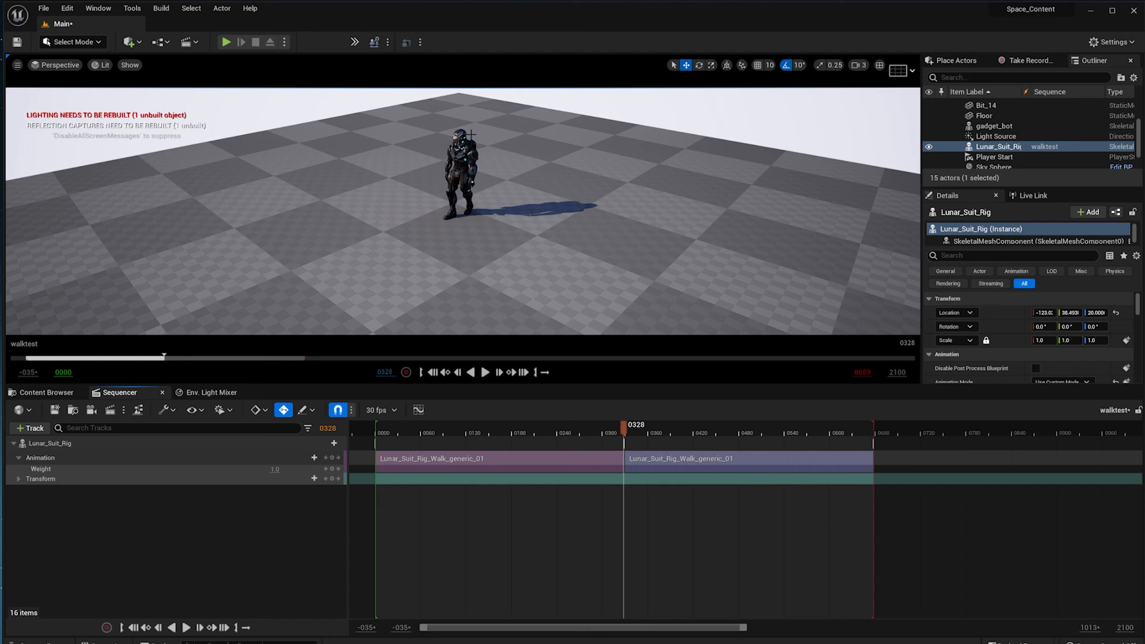
{"action": "left_click_drag", "start_coordinate": [625, 431], "coordinate": [628, 438]}
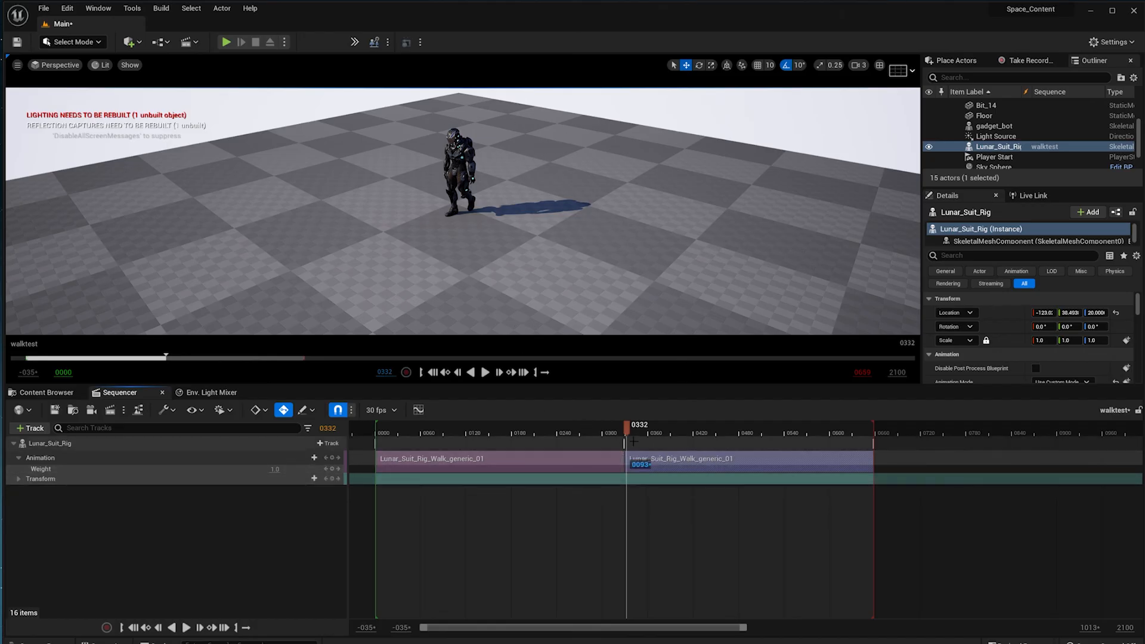
Replay the transition between the walk clips and scrub to about frame 618 to examine the continued walk
{"action": "left_click_drag", "start_coordinate": [627, 437], "coordinate": [556, 441]}
{"action": "left_click", "coordinate": [485, 373]}
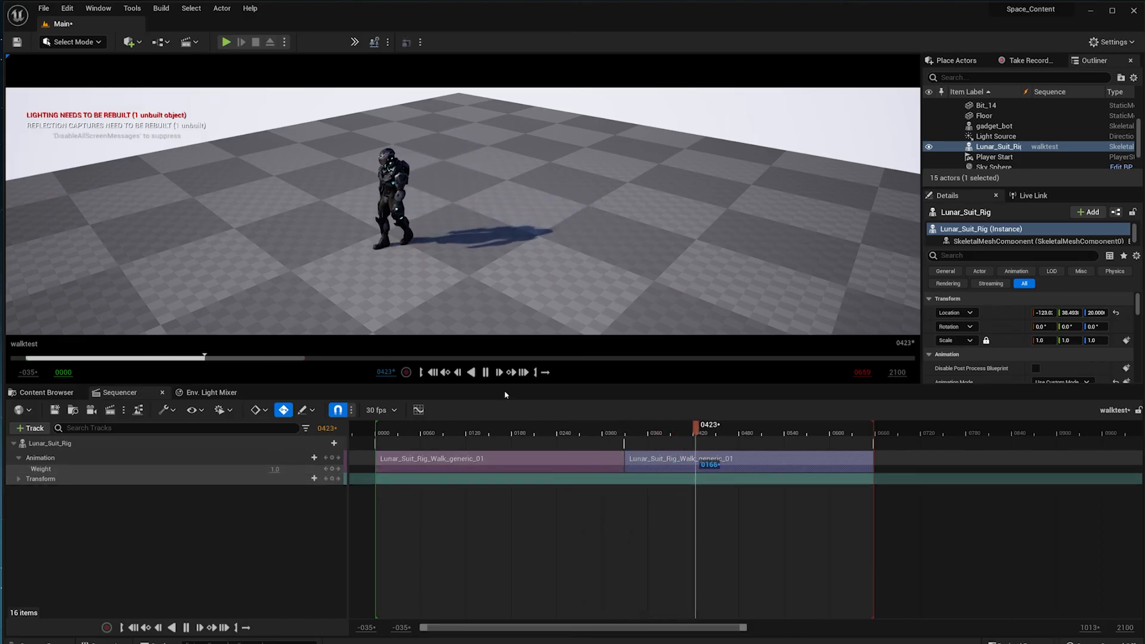
{"action": "left_click", "coordinate": [486, 372]}
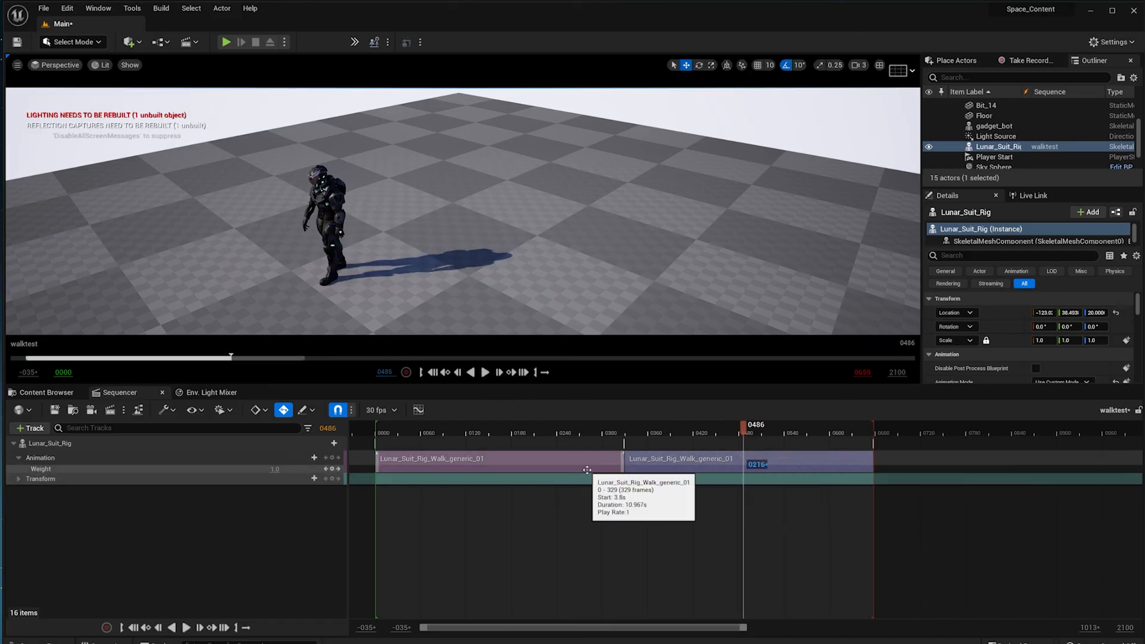
{"action": "left_click_drag", "start_coordinate": [744, 431], "coordinate": [839, 458]}
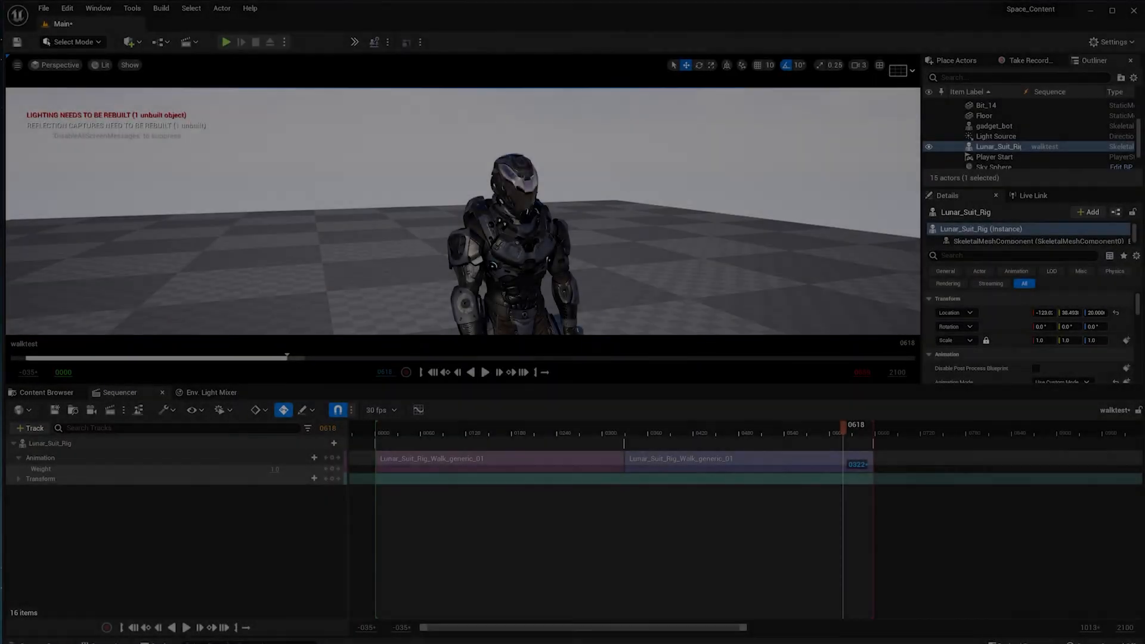
{"action": "left_click_drag", "start_coordinate": [840, 459], "coordinate": [843, 464]}
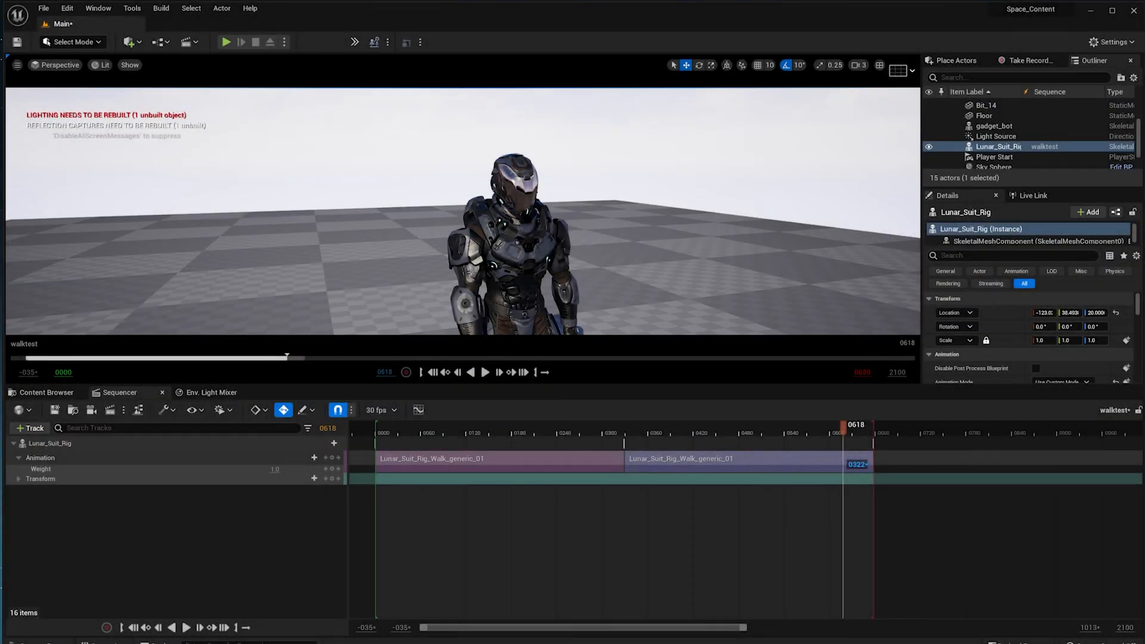